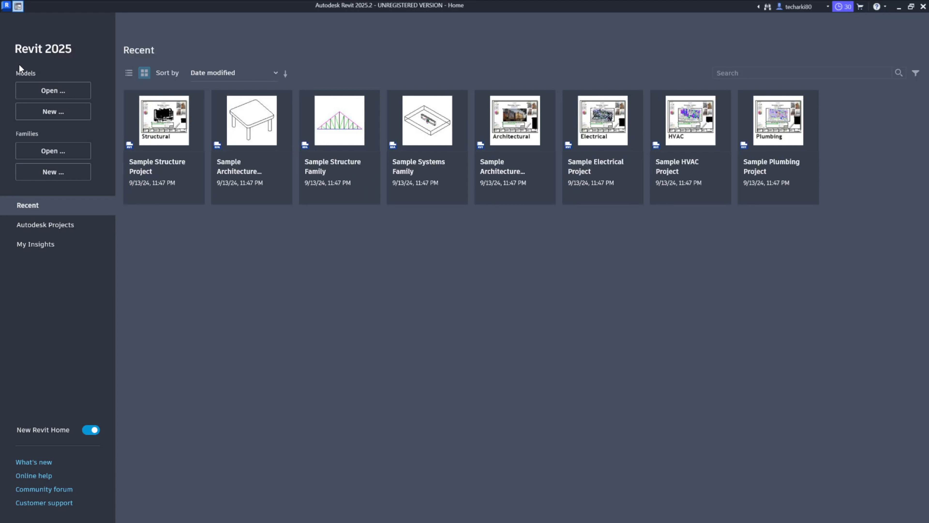
Start a new project rather than a project template and set its template file to Metric Multi-discipline
{"action": "left_click", "coordinate": [76, 116]}
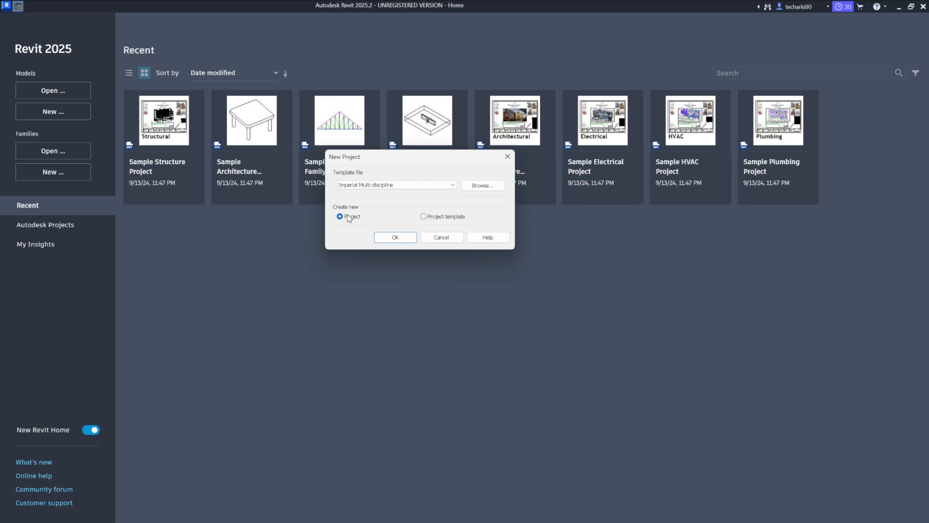
{"action": "left_click", "coordinate": [427, 216]}
{"action": "left_click", "coordinate": [341, 217]}
{"action": "left_click", "coordinate": [376, 186]}
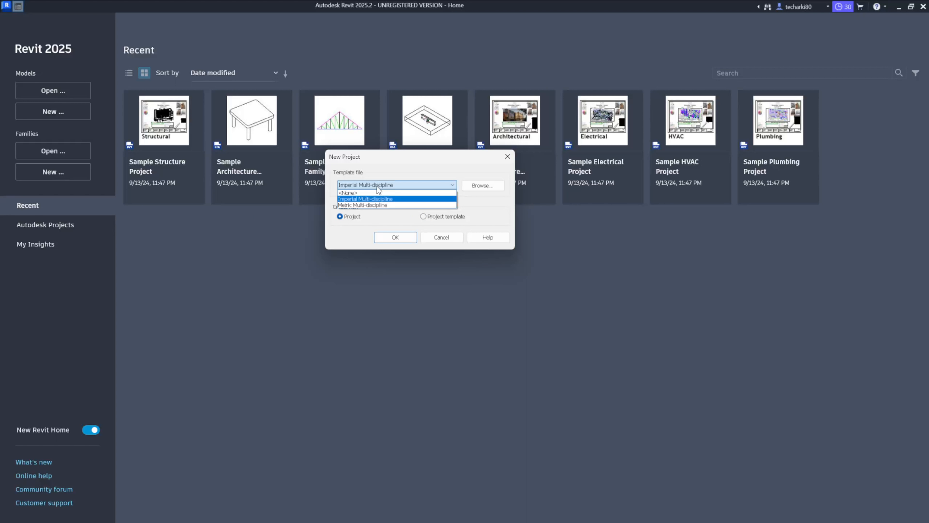
{"action": "left_click", "coordinate": [399, 206]}
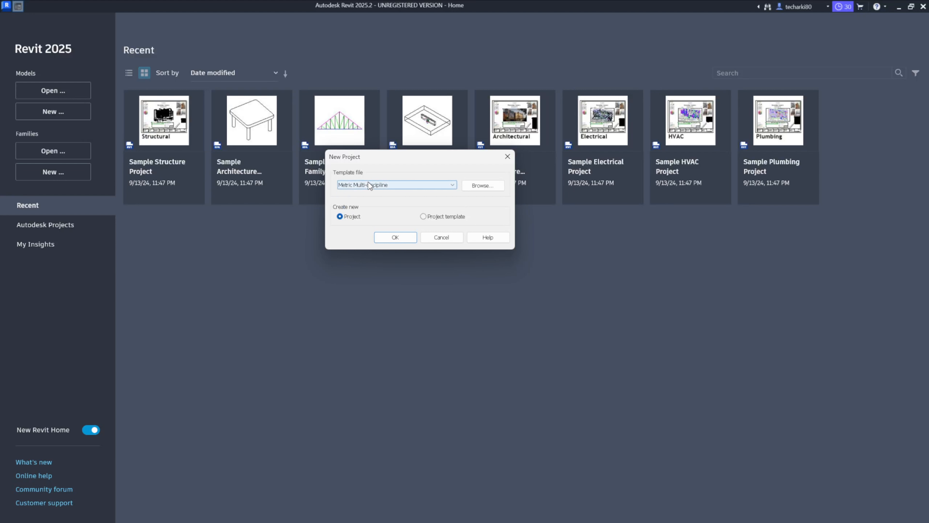
{"action": "left_click_drag", "start_coordinate": [459, 158], "coordinate": [409, 179]}
{"action": "left_click", "coordinate": [347, 206]}
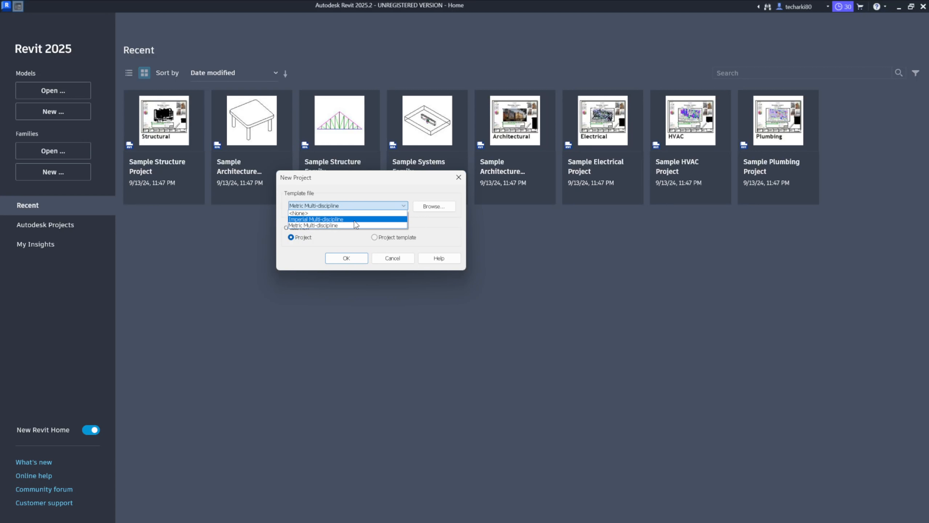
{"action": "left_click", "coordinate": [427, 222]}
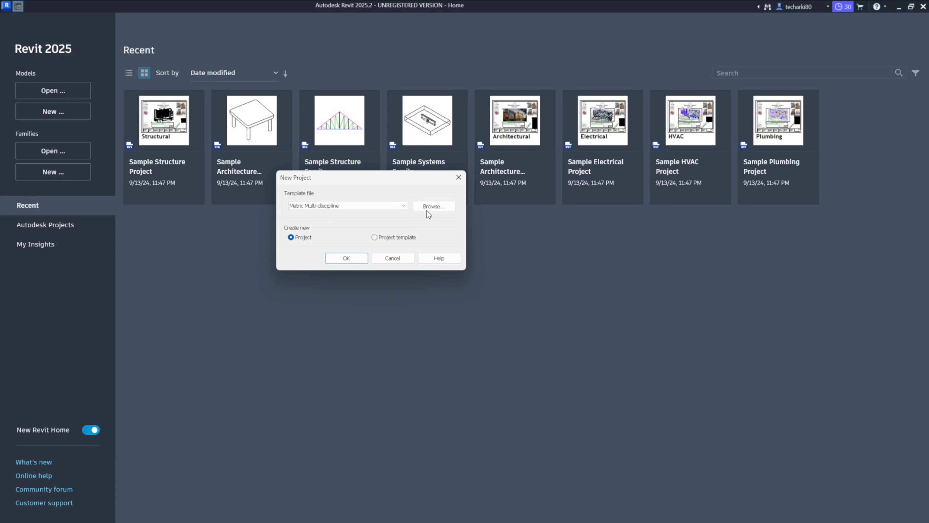
Browse for another template file and go up from the English folder to the Templates folder
{"action": "left_click", "coordinate": [445, 209]}
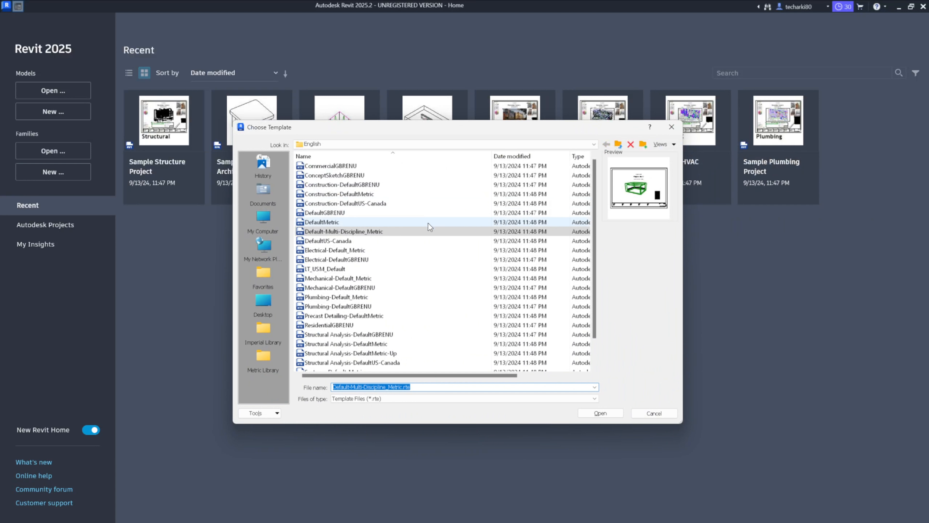
{"action": "left_click", "coordinate": [617, 144]}
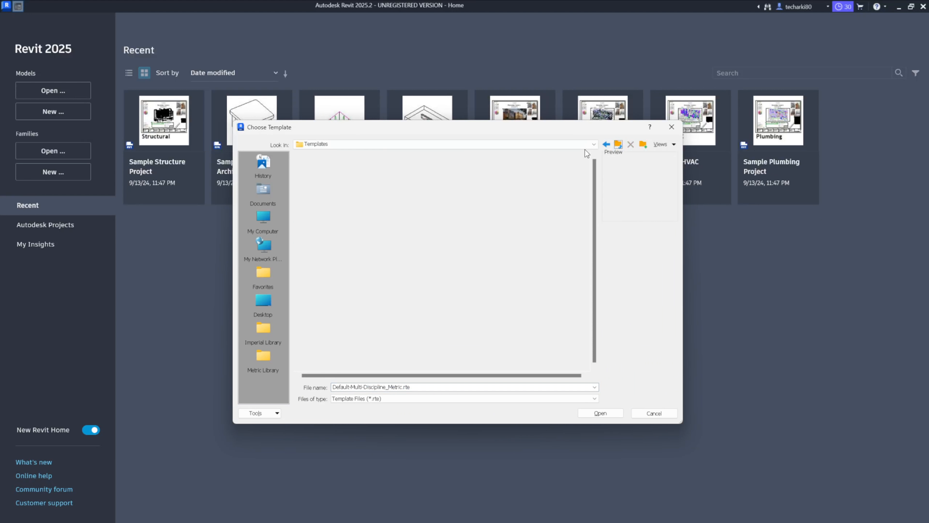
{"action": "left_click_drag", "start_coordinate": [429, 130], "coordinate": [347, 113]}
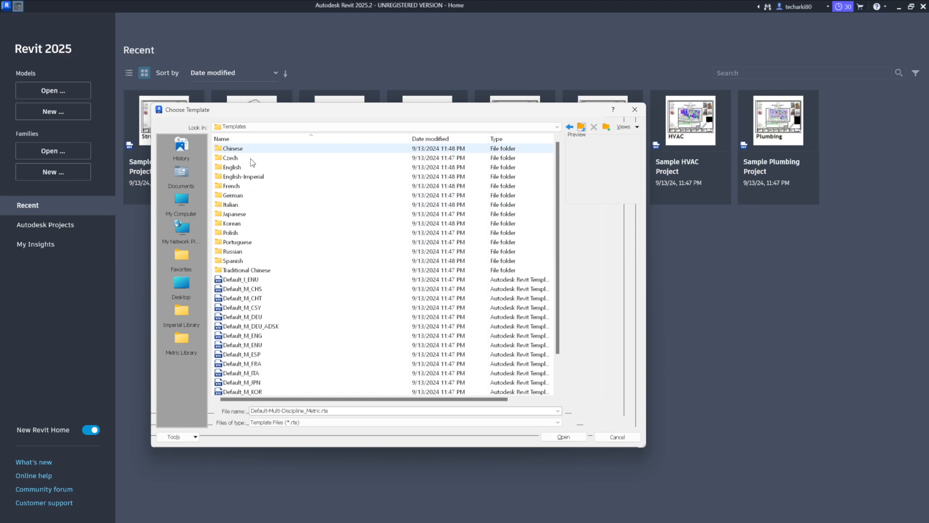
Examine the default template files and the language folders, including English and English-Imperial, in the Templates folder
{"action": "left_click", "coordinate": [255, 280]}
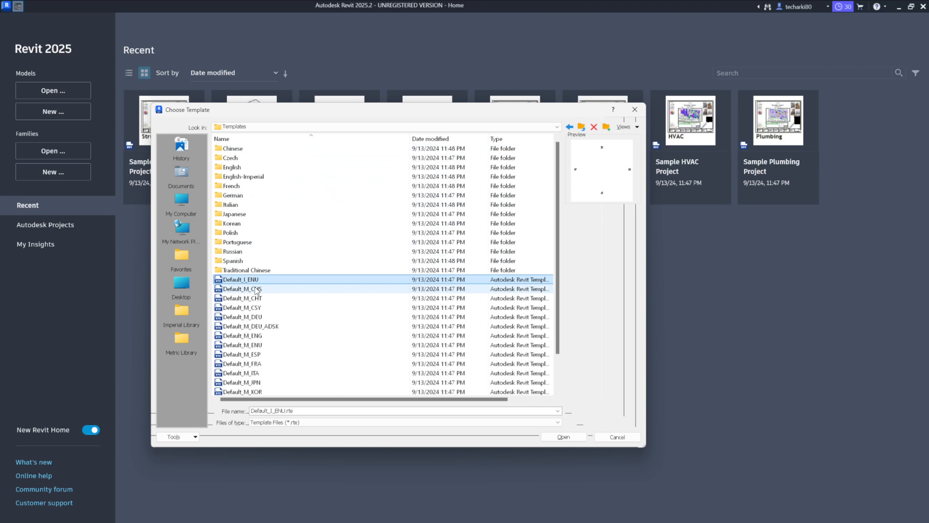
{"action": "left_click", "coordinate": [258, 289]}
{"action": "scroll", "coordinate": [263, 298], "scroll_direction": "down", "scroll_amount": 1}
{"action": "left_click", "coordinate": [258, 288]}
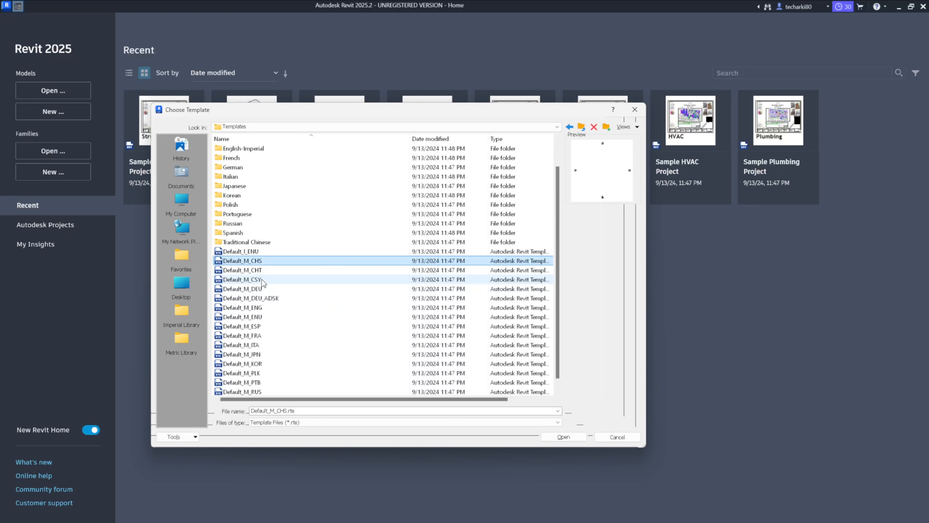
{"action": "scroll", "coordinate": [272, 262], "scroll_direction": "up", "scroll_amount": 1}
{"action": "left_click", "coordinate": [238, 214]}
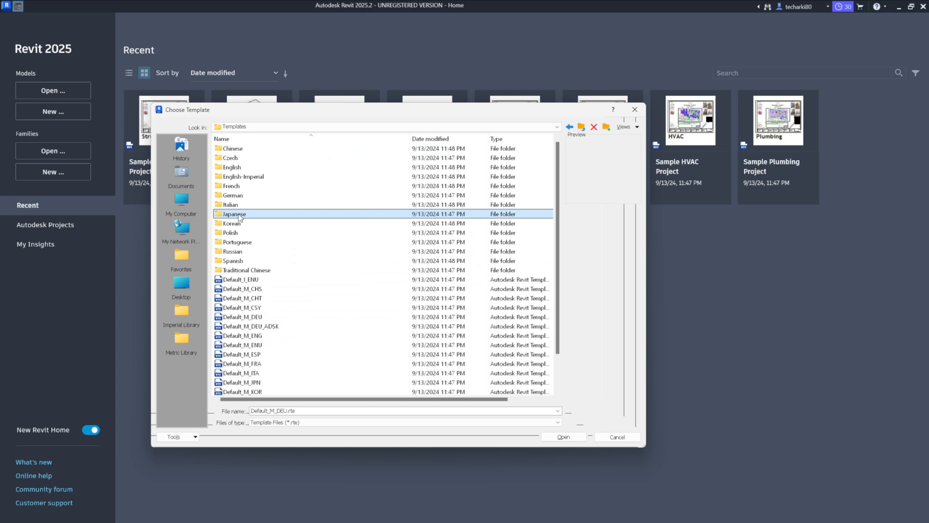
{"action": "left_click", "coordinate": [249, 167]}
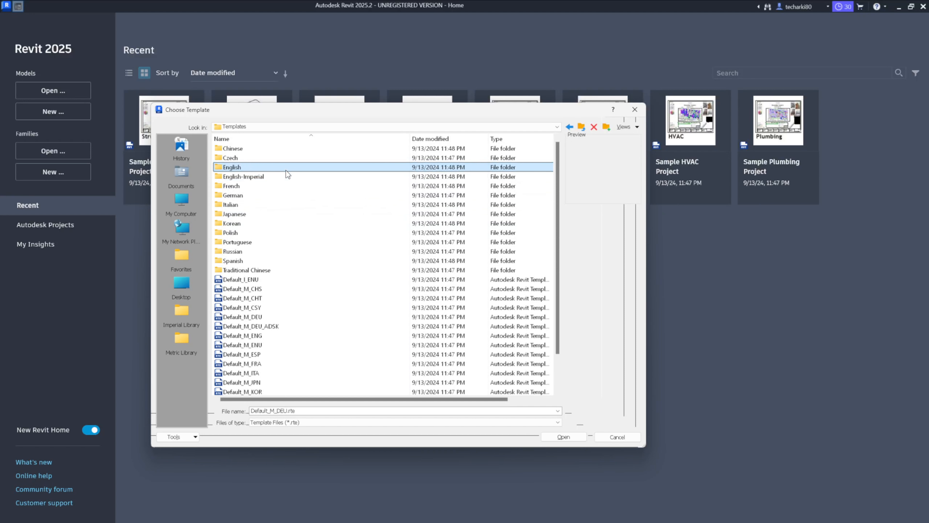
{"action": "left_click", "coordinate": [303, 178]}
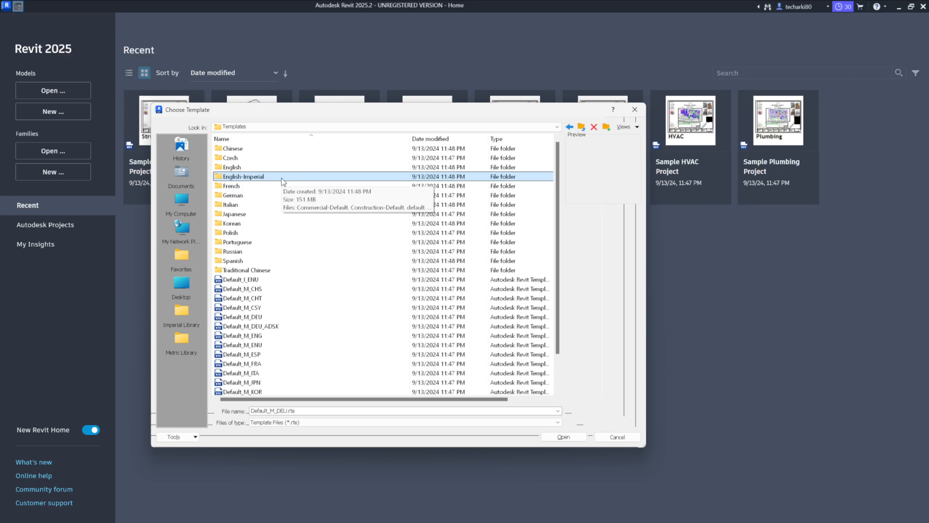
{"action": "left_click", "coordinate": [279, 168]}
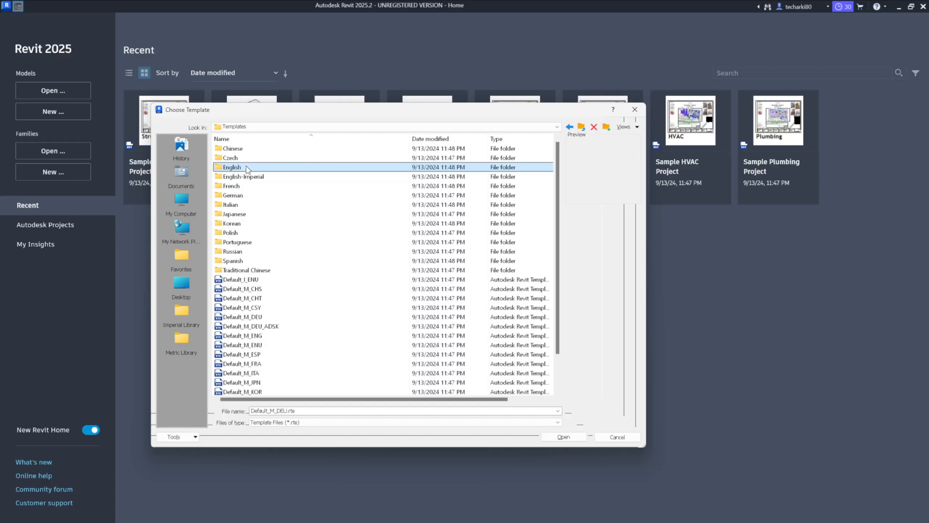
Choose the DefaultMetric template from the English folder and create the project from it
{"action": "double_click", "coordinate": [251, 167]}
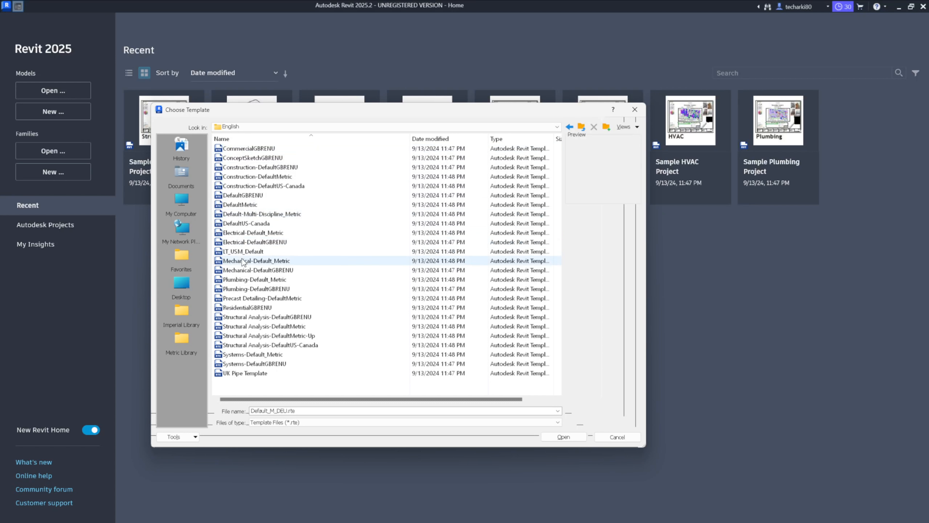
{"action": "left_click", "coordinate": [250, 208]}
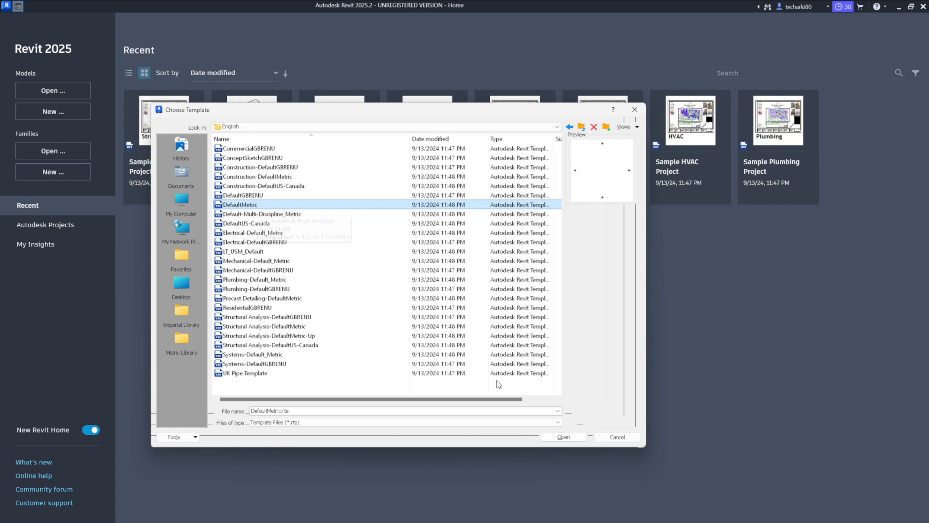
{"action": "left_click", "coordinate": [562, 436]}
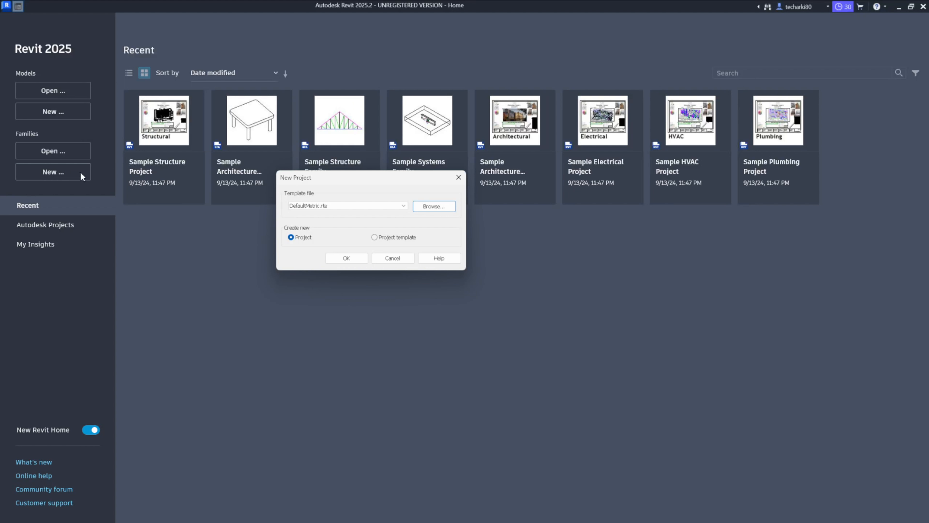
{"action": "left_click", "coordinate": [357, 206]}
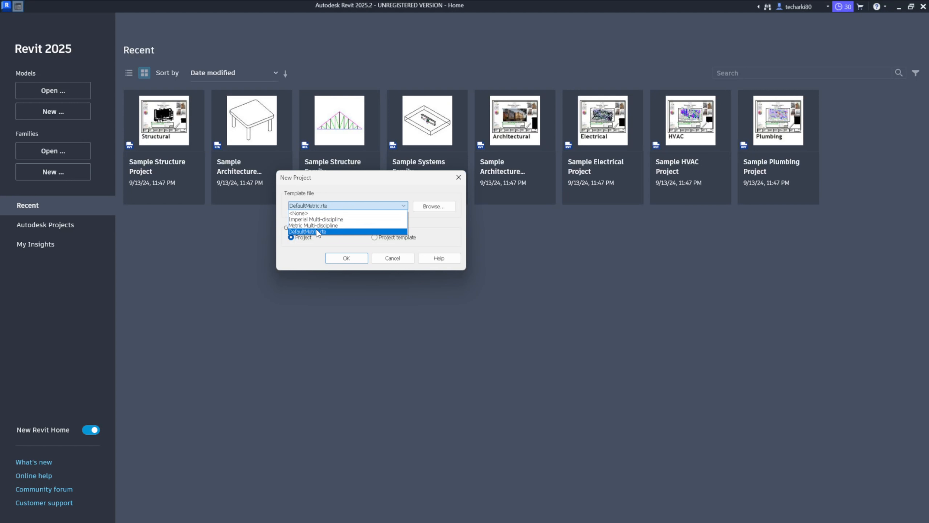
{"action": "left_click", "coordinate": [326, 231]}
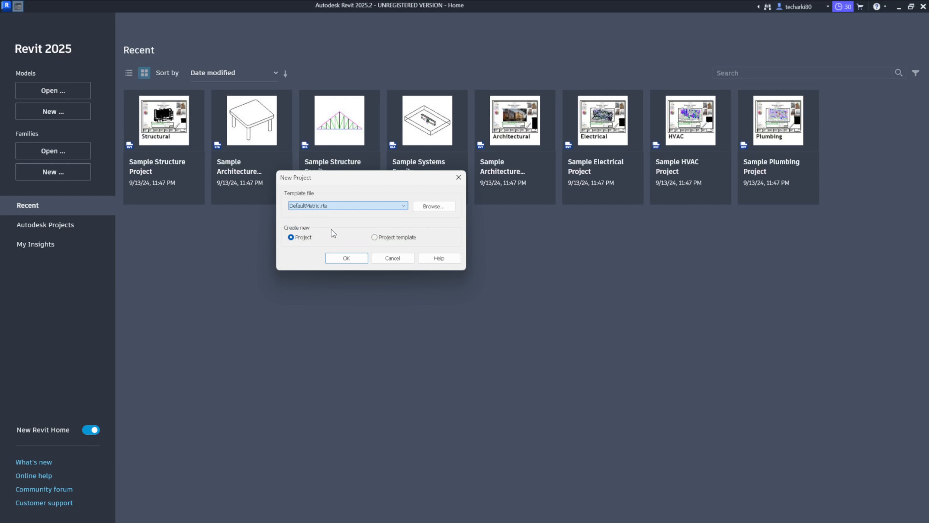
{"action": "left_click", "coordinate": [347, 258]}
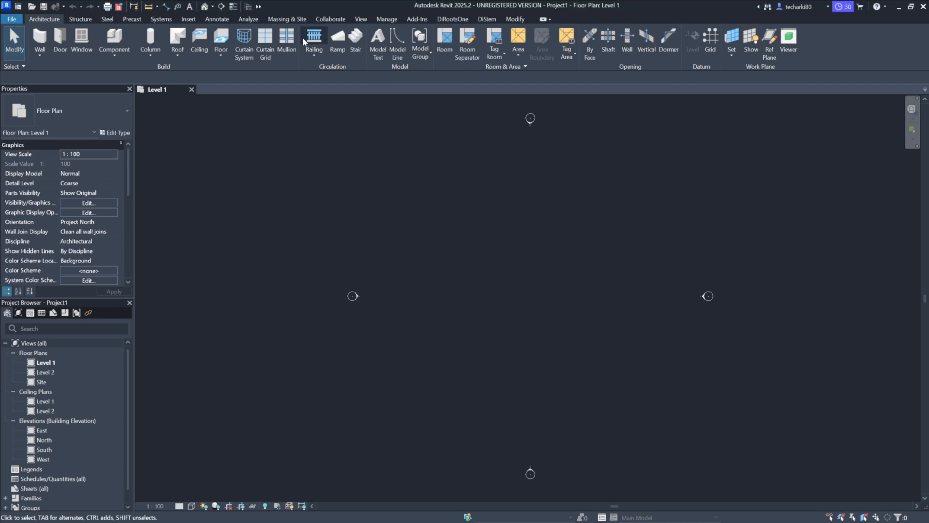
Look through the tool sets from Architecture and Structure through Insert and Analyze to Collaborate, and return to the Architecture tools
{"action": "left_click", "coordinate": [81, 22]}
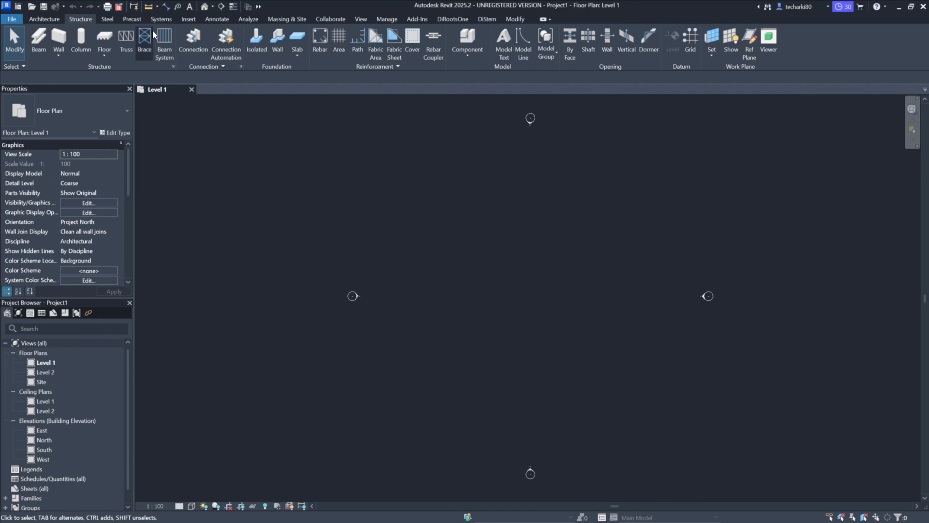
{"action": "left_click", "coordinate": [45, 20]}
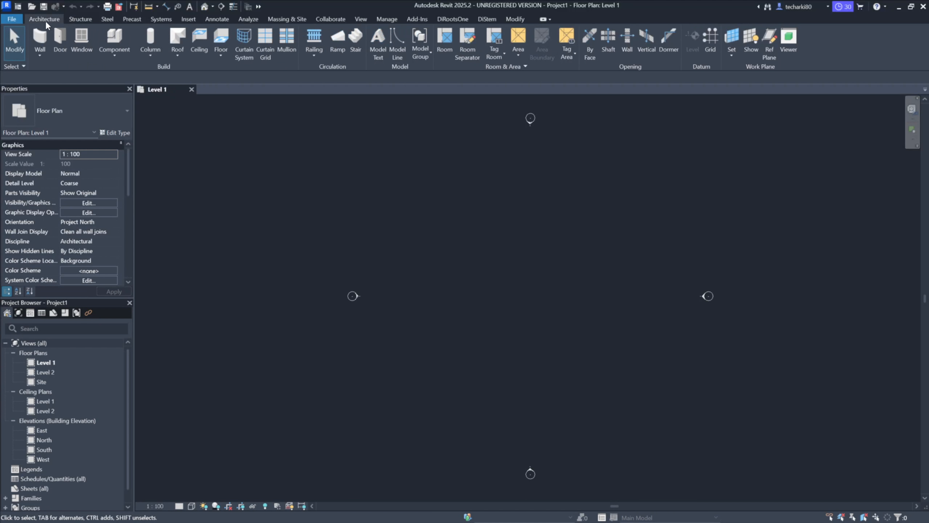
{"action": "left_click", "coordinate": [78, 19]}
{"action": "left_click", "coordinate": [110, 19]}
{"action": "left_click", "coordinate": [131, 20]}
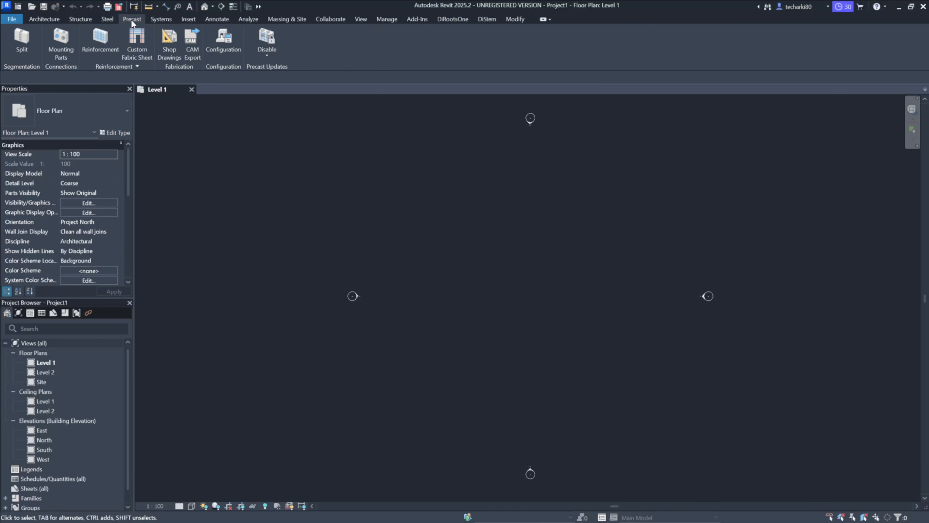
{"action": "left_click", "coordinate": [157, 20]}
{"action": "left_click", "coordinate": [188, 20]}
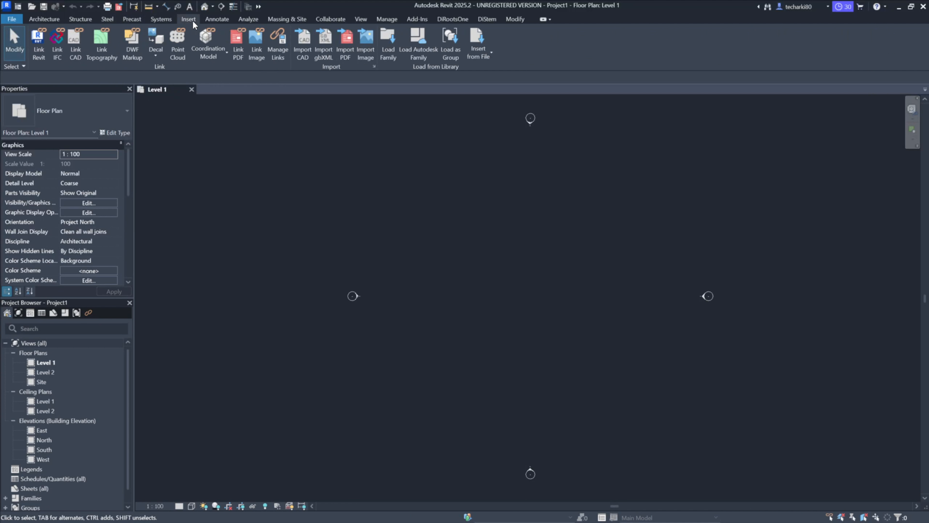
{"action": "left_click", "coordinate": [213, 21]}
{"action": "left_click", "coordinate": [246, 19]}
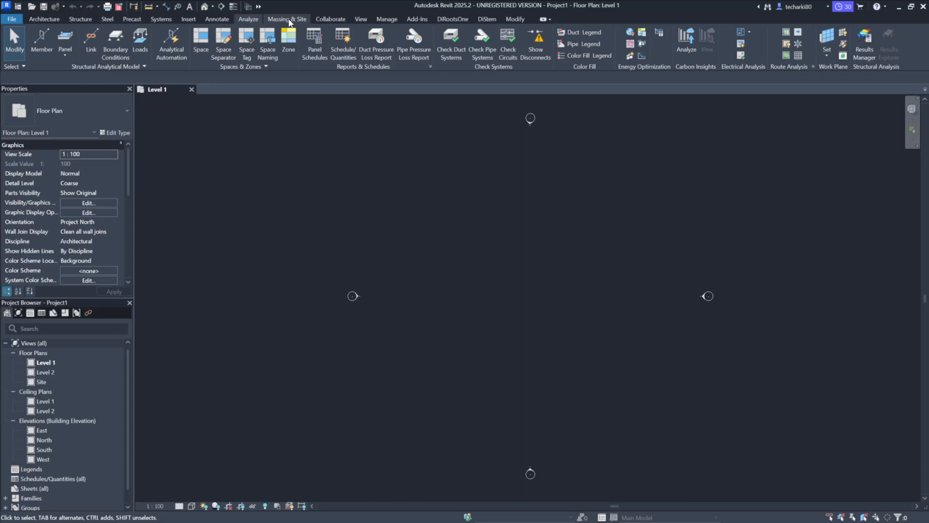
{"action": "left_click", "coordinate": [289, 21]}
{"action": "left_click", "coordinate": [330, 20]}
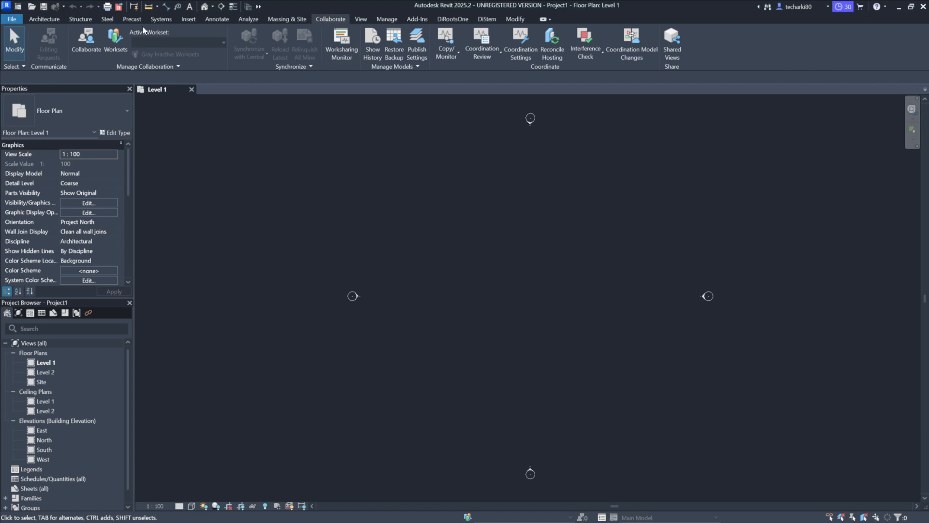
{"action": "left_click", "coordinate": [44, 19]}
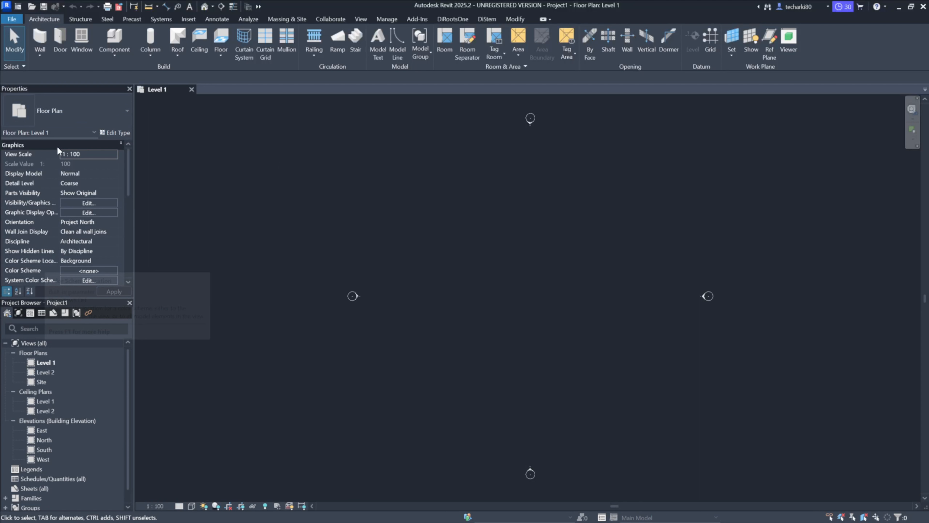
Combine Properties and the Project Browser into one tabbed palette and float it over the drawing area
{"action": "mouse_move", "coordinate": [65, 89]}
{"action": "left_mouse_down"}
{"action": "mouse_move", "coordinate": [352, 144]}
{"action": "mouse_move", "coordinate": [94, 100]}
{"action": "mouse_move", "coordinate": [45, 108]}
{"action": "mouse_move", "coordinate": [65, 86]}
{"action": "left_mouse_up"}
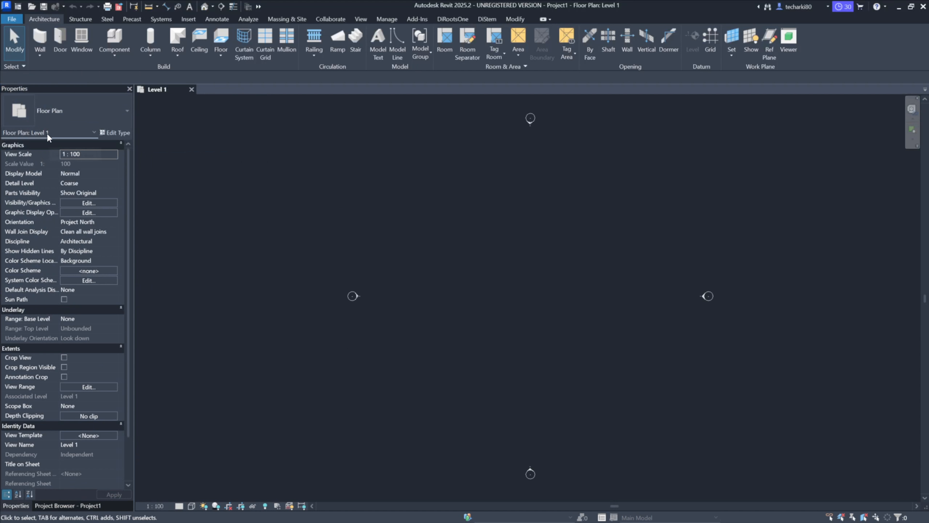
{"action": "left_click", "coordinate": [66, 504]}
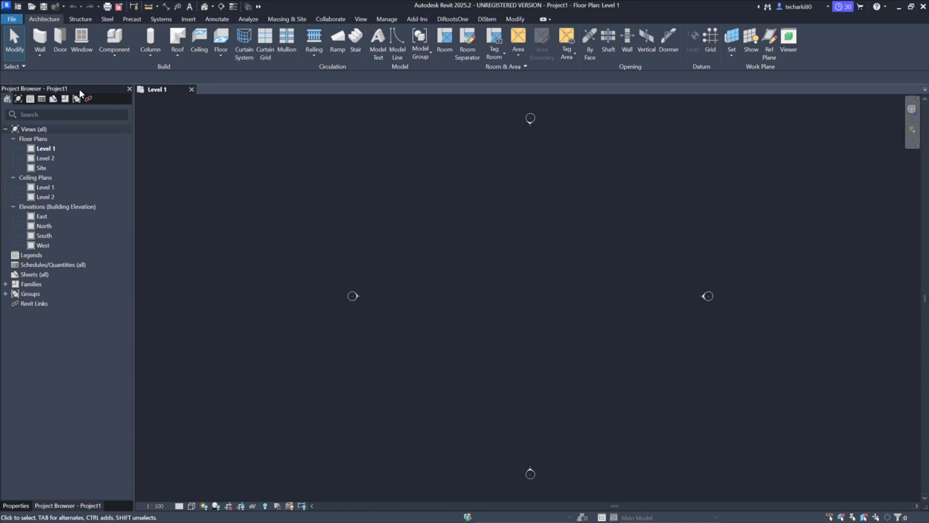
{"action": "left_click_drag", "start_coordinate": [79, 89], "coordinate": [355, 133]}
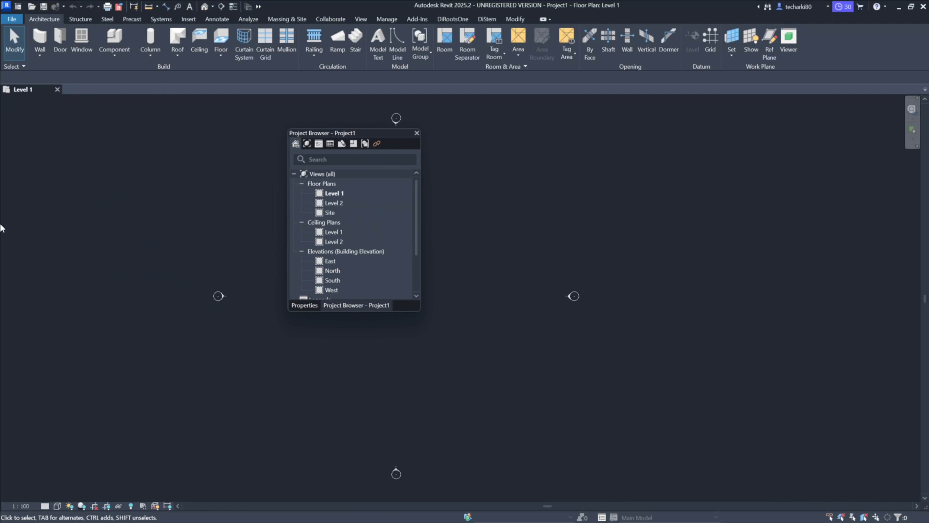
{"action": "left_click", "coordinate": [306, 307]}
{"action": "left_click", "coordinate": [338, 309]}
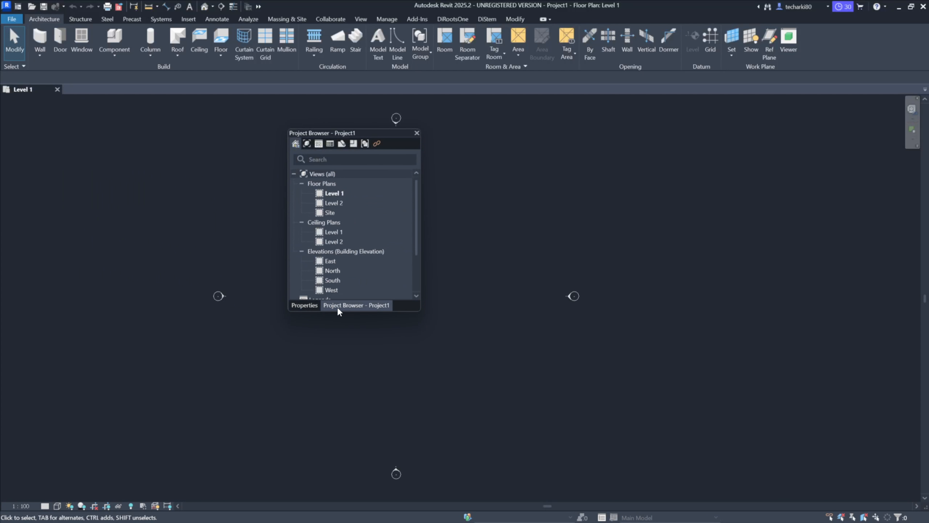
{"action": "left_click", "coordinate": [311, 306]}
Enlarge the floating combined palette and separate Properties from the Project Browser as its own floating palette
{"action": "left_click_drag", "start_coordinate": [419, 310], "coordinate": [562, 390]}
{"action": "left_click_drag", "start_coordinate": [306, 387], "coordinate": [143, 309]}
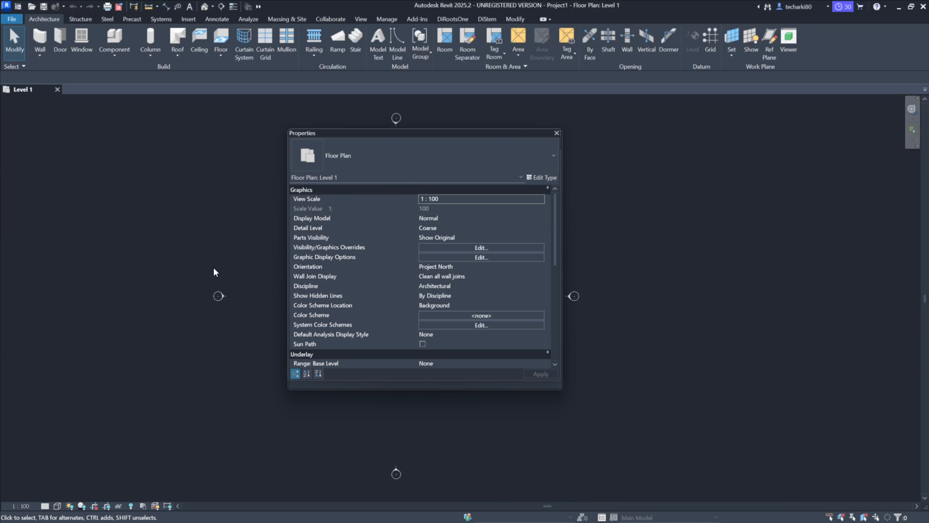
{"action": "left_click_drag", "start_coordinate": [390, 138], "coordinate": [111, 152]}
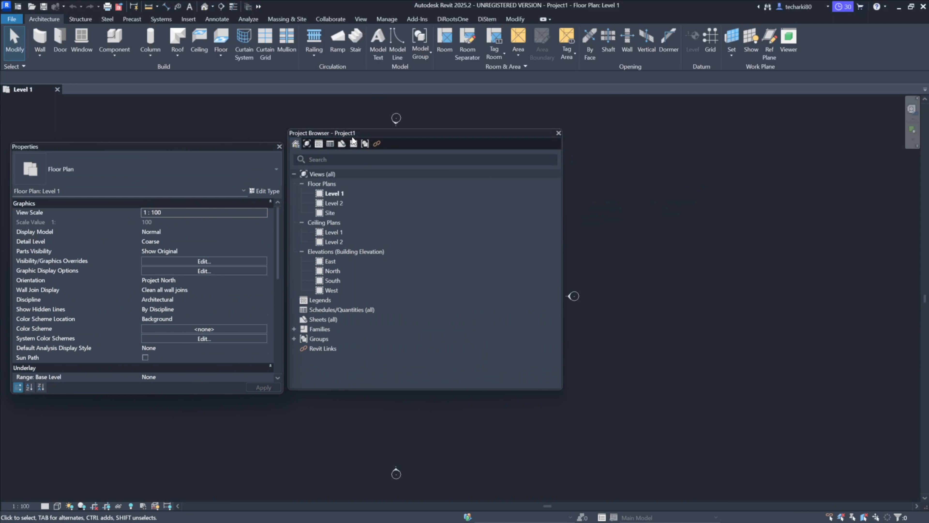
Dock the Project Browser along the right side of the drawing area
{"action": "left_click_drag", "start_coordinate": [400, 138], "coordinate": [889, 154]}
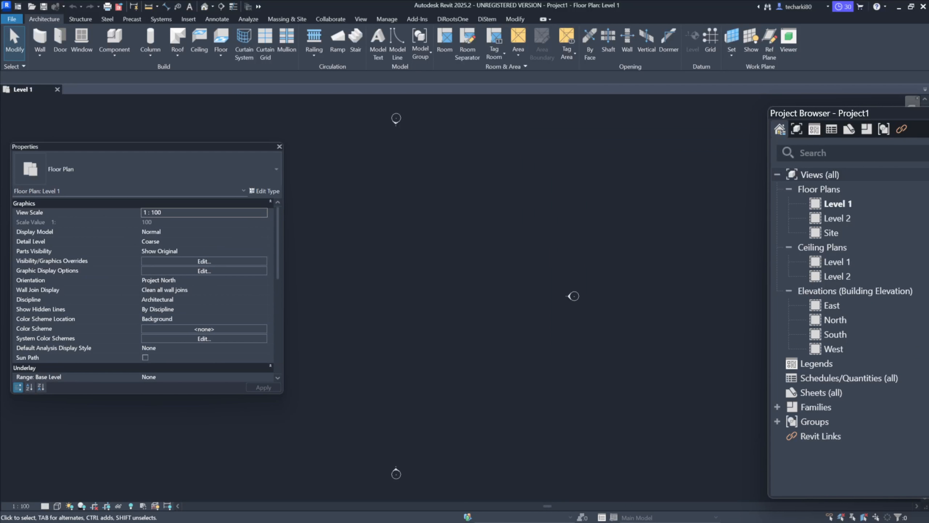
{"action": "left_click_drag", "start_coordinate": [912, 109], "coordinate": [927, 169]}
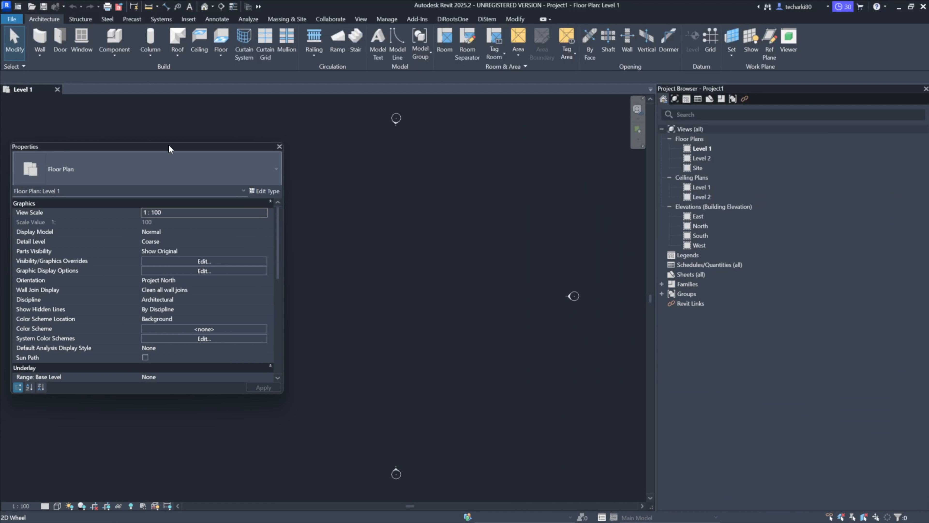
Dock the Properties palette along the left side of the drawing area and narrow both docked palettes to widen the drawing area
{"action": "left_click_drag", "start_coordinate": [169, 148], "coordinate": [7, 154]}
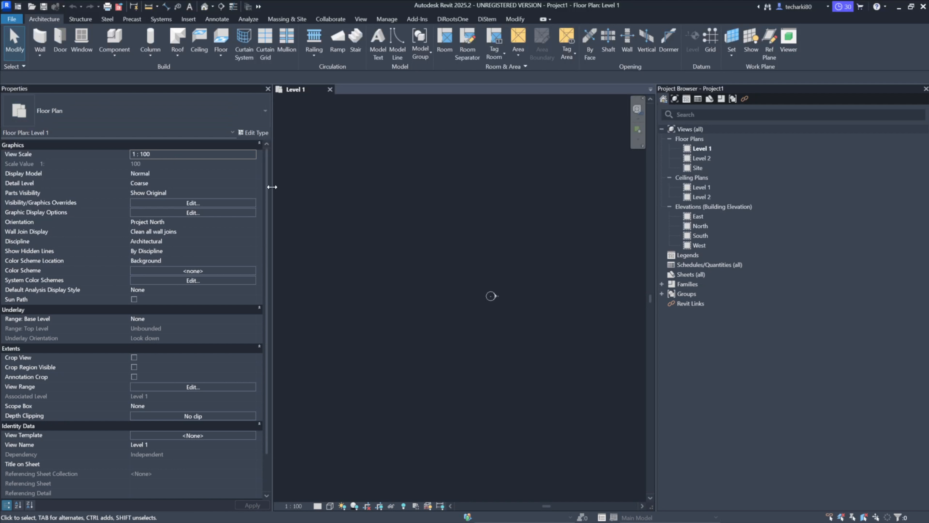
{"action": "left_click_drag", "start_coordinate": [272, 188], "coordinate": [178, 188]}
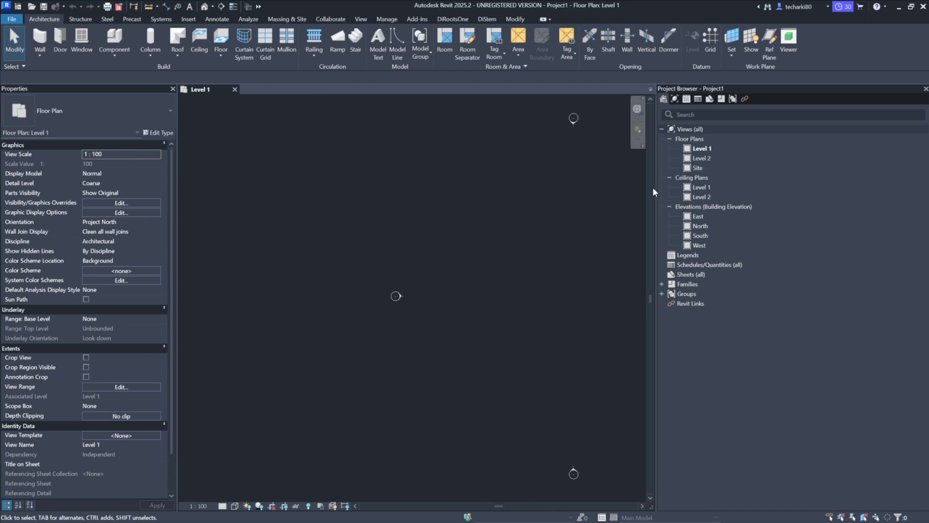
{"action": "left_click_drag", "start_coordinate": [654, 183], "coordinate": [772, 190]}
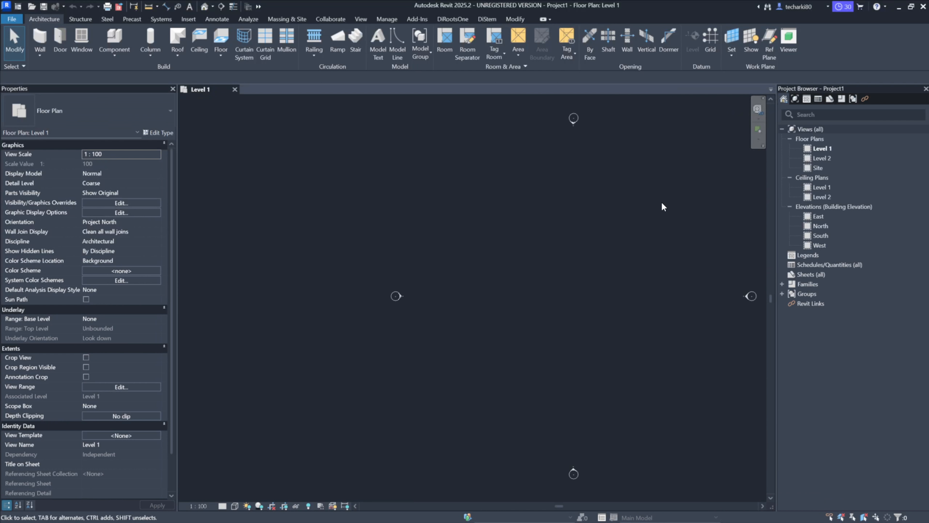
{"action": "middle_click_drag", "start_coordinate": [620, 219], "coordinate": [559, 231]}
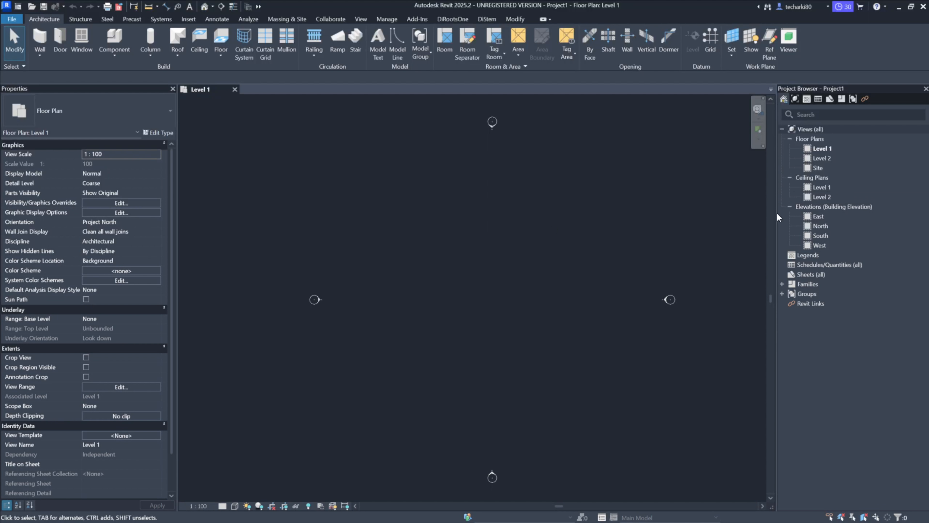
{"action": "left_click_drag", "start_coordinate": [776, 212], "coordinate": [787, 213]}
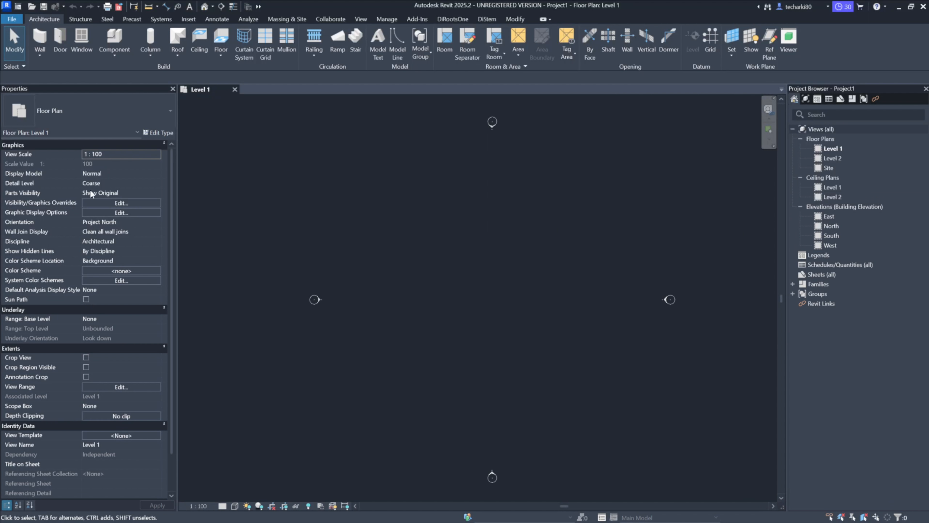
Look through the Level 1 view properties and inspect the Families and Sheets branches with Views collapsed
{"action": "scroll", "coordinate": [100, 334], "scroll_direction": "down", "scroll_amount": 3}
{"action": "scroll", "coordinate": [110, 402], "scroll_direction": "up", "scroll_amount": 3}
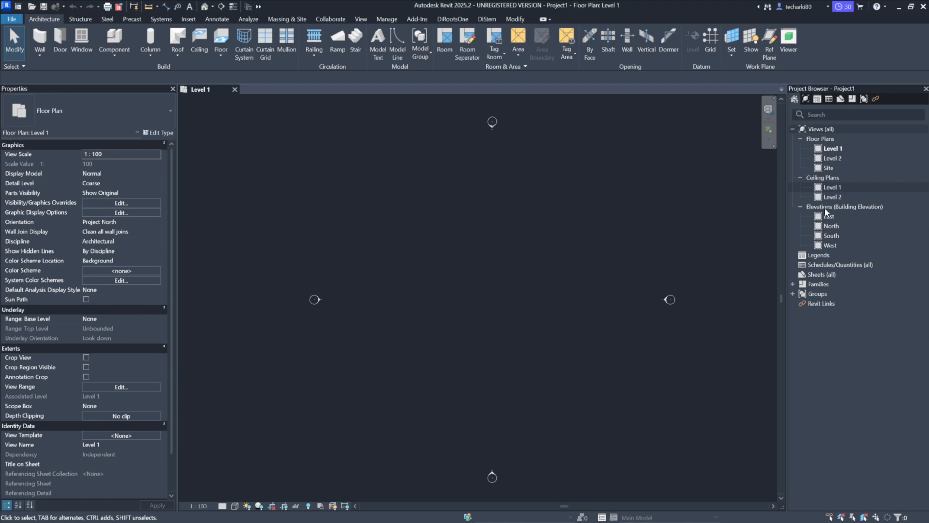
{"action": "left_click", "coordinate": [795, 130]}
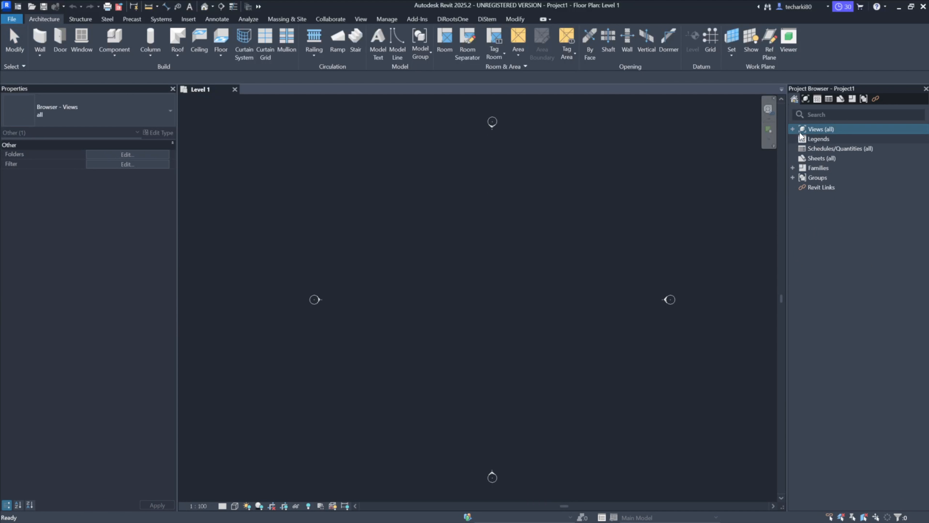
{"action": "left_click", "coordinate": [792, 168]}
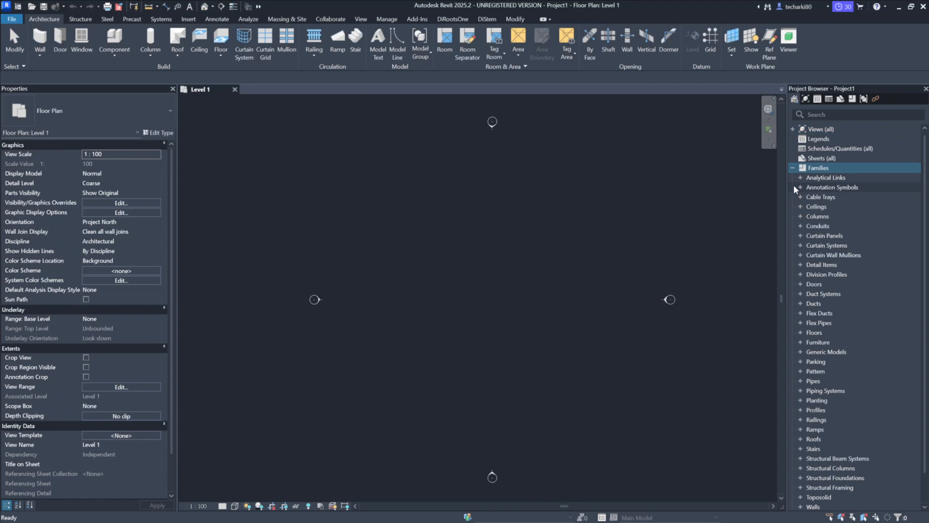
{"action": "left_click", "coordinate": [792, 167]}
{"action": "left_click", "coordinate": [814, 158]}
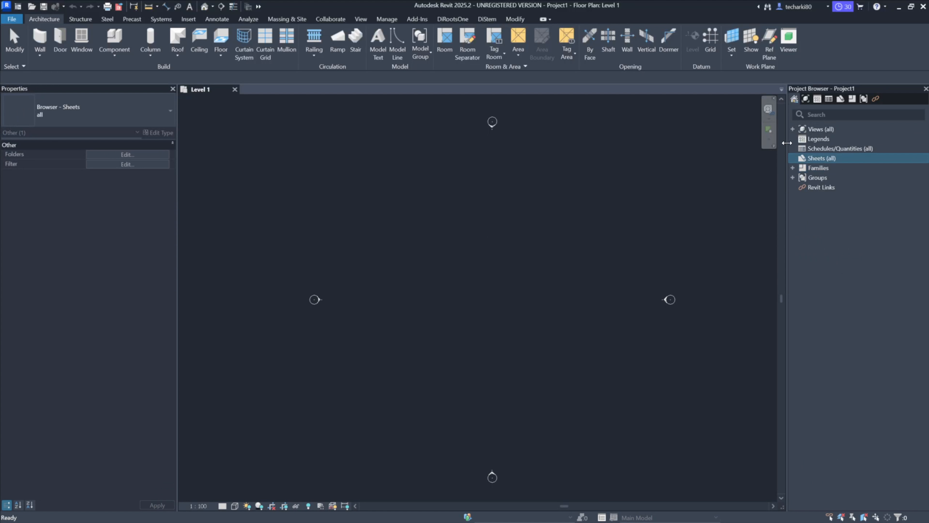
Readjust the Project Browser's width and go through its Legends, Schedules/Quantities, Sheets, Families and Groups branches
{"action": "left_click_drag", "start_coordinate": [786, 142], "coordinate": [796, 142]}
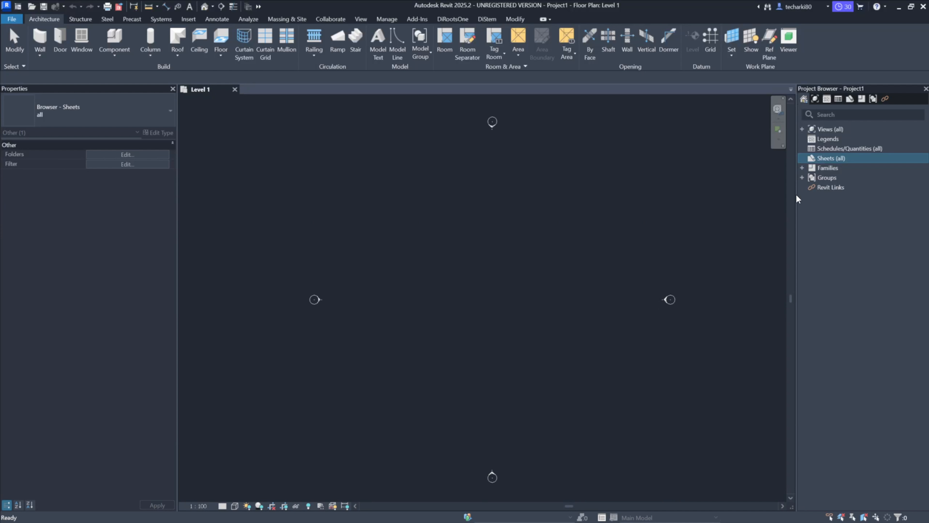
{"action": "left_click_drag", "start_coordinate": [793, 197], "coordinate": [775, 197]}
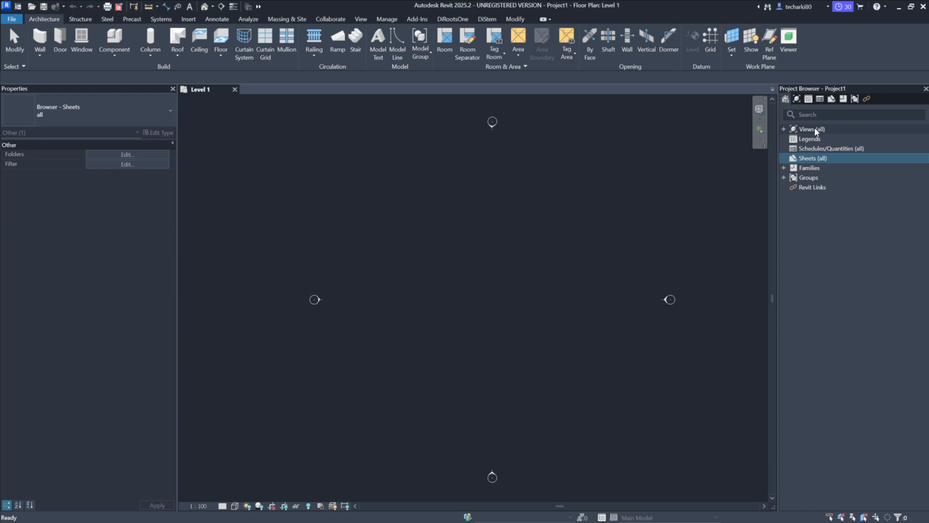
{"action": "left_click", "coordinate": [813, 138]}
{"action": "left_click", "coordinate": [812, 149]}
{"action": "left_click", "coordinate": [810, 158]}
{"action": "left_click", "coordinate": [808, 168]}
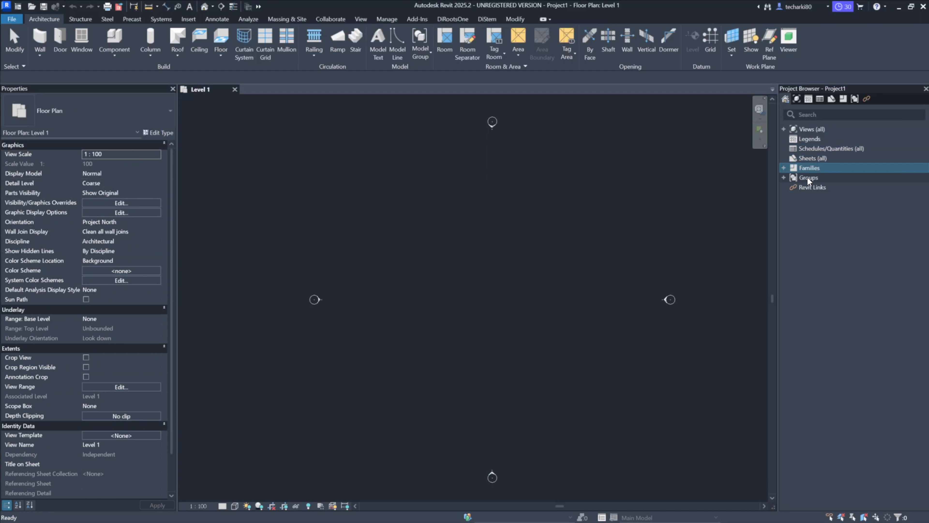
{"action": "left_click", "coordinate": [807, 177]}
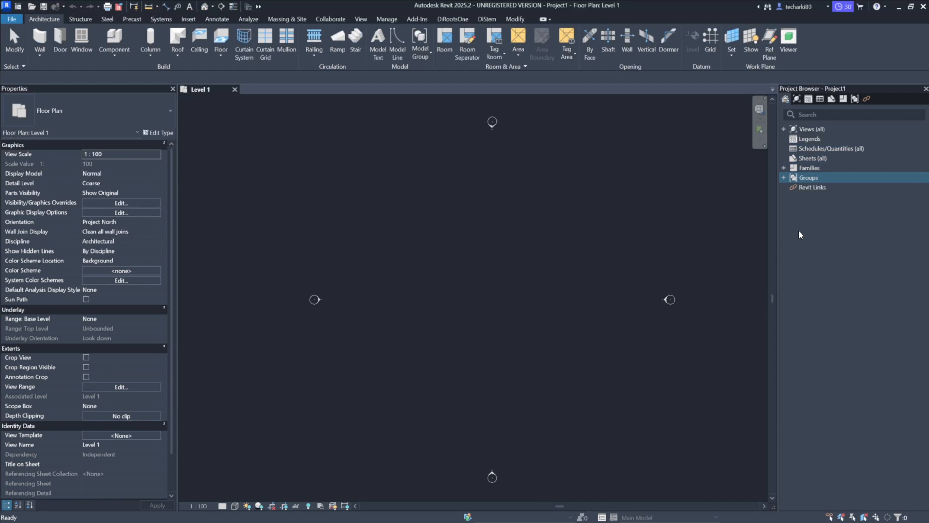
View the Project Browser one category at a time, from Views, Legends and Schedules through Sheets, Families and Groups to Revit Links
{"action": "left_click", "coordinate": [798, 102]}
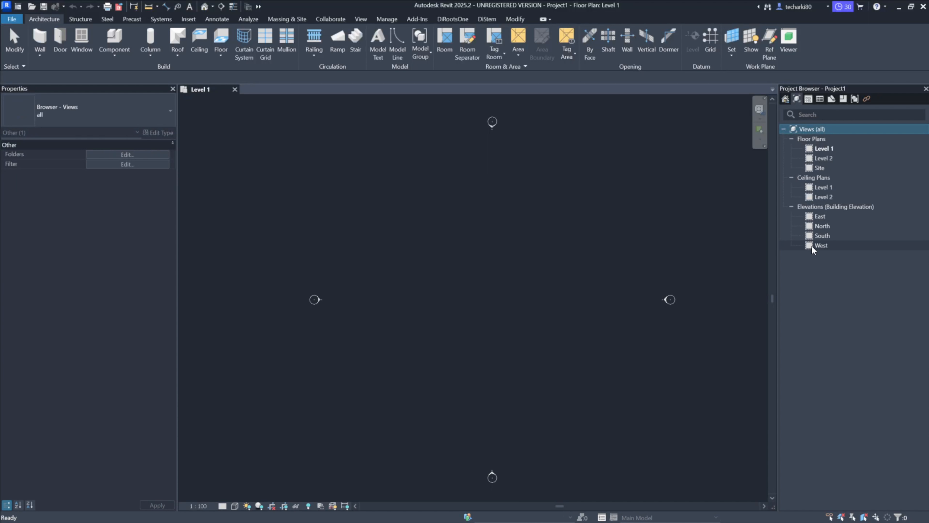
{"action": "left_click", "coordinate": [809, 100]}
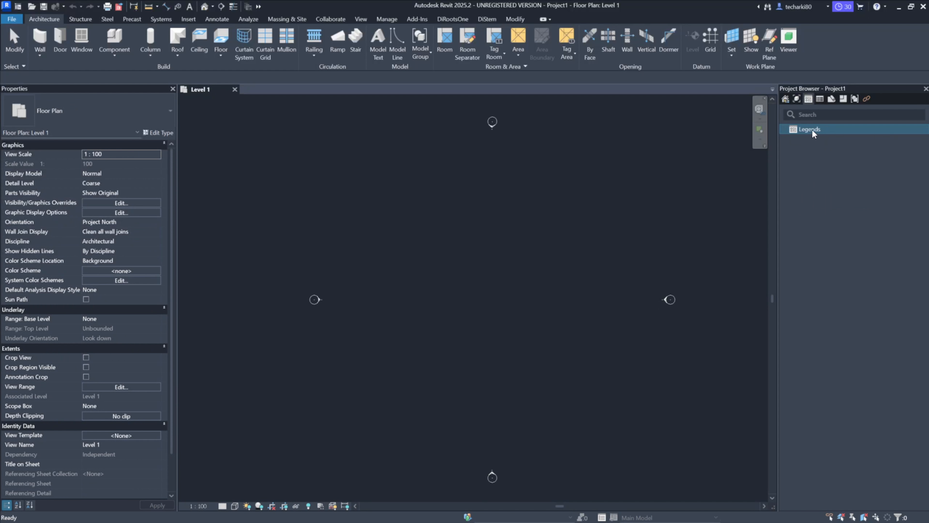
{"action": "left_click", "coordinate": [820, 99]}
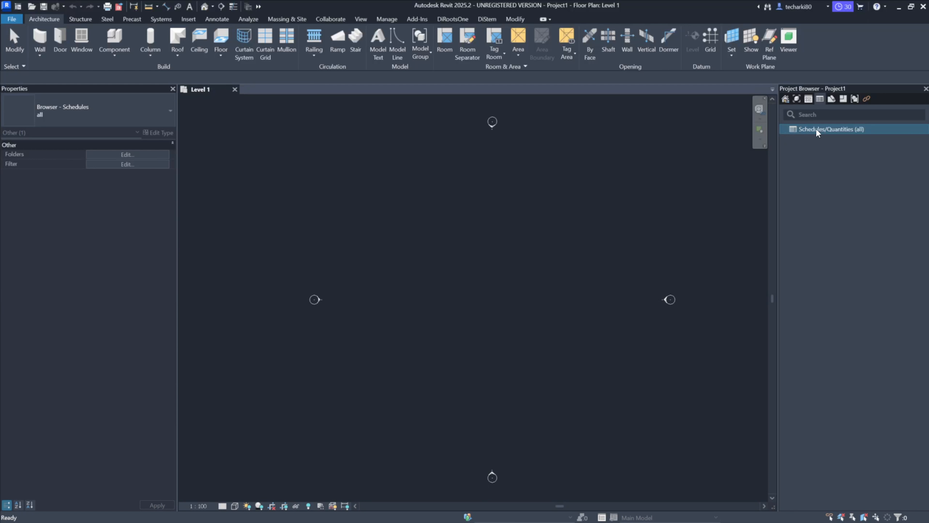
{"action": "left_click", "coordinate": [831, 99]}
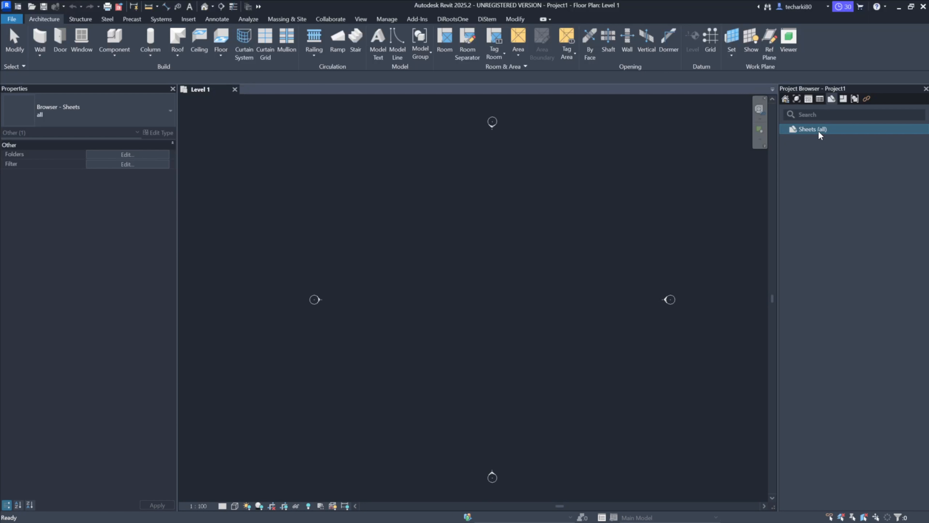
{"action": "left_click", "coordinate": [843, 99]}
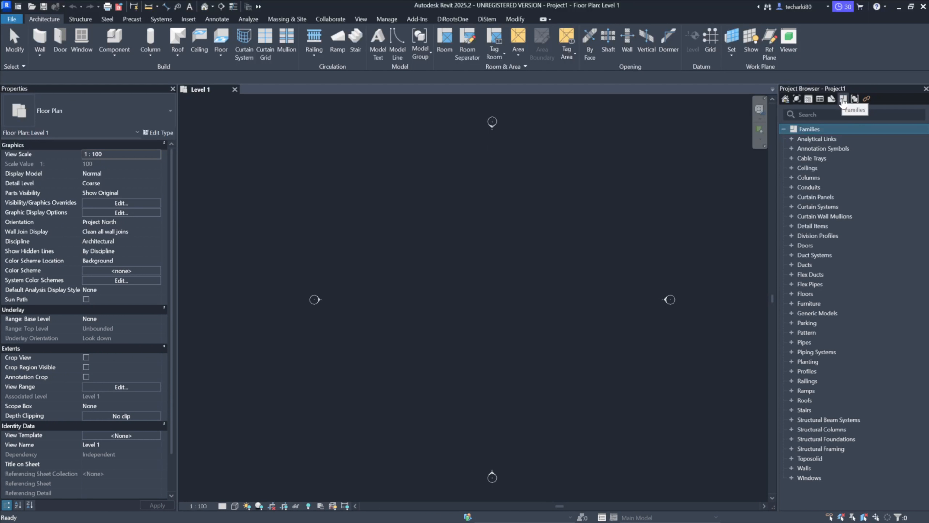
{"action": "left_click", "coordinate": [855, 100]}
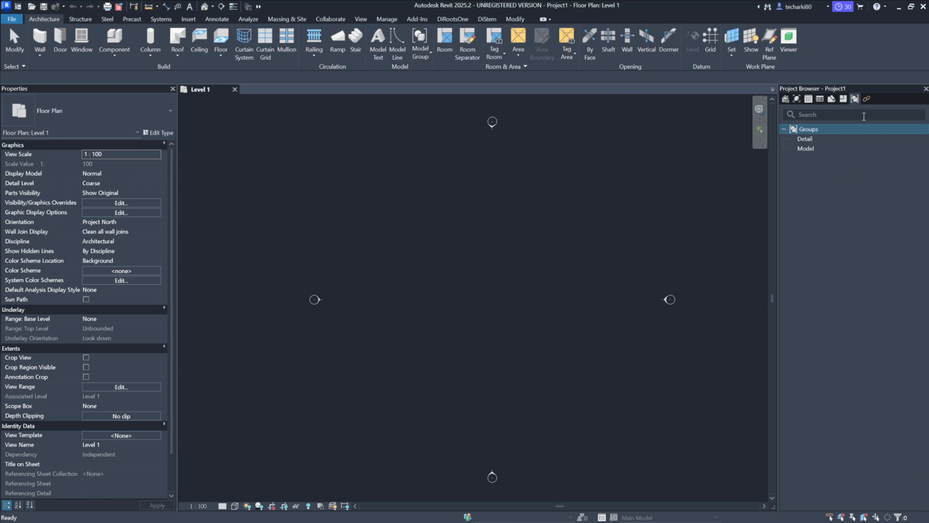
{"action": "left_click", "coordinate": [867, 98]}
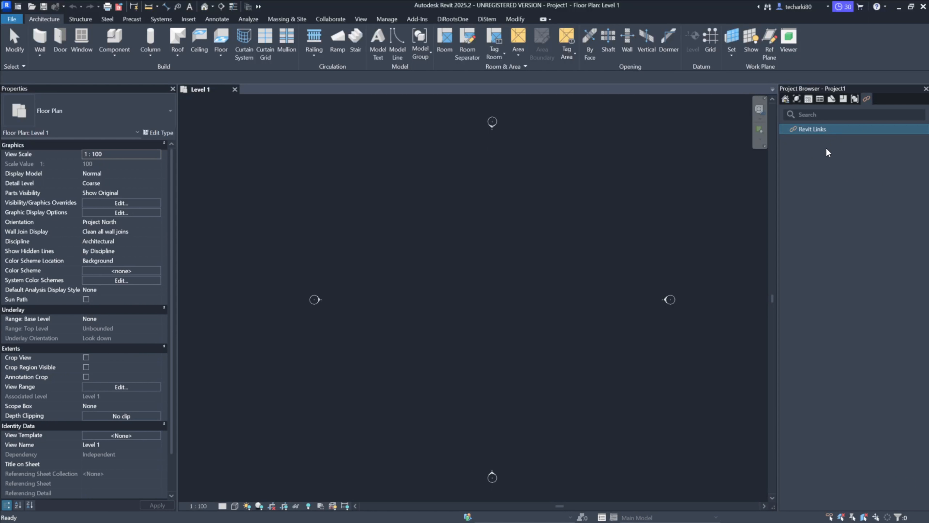
Restore the full Project Browser list, collapse Families and expand the Views branch
{"action": "left_click", "coordinate": [785, 99]}
{"action": "left_click", "coordinate": [782, 128]}
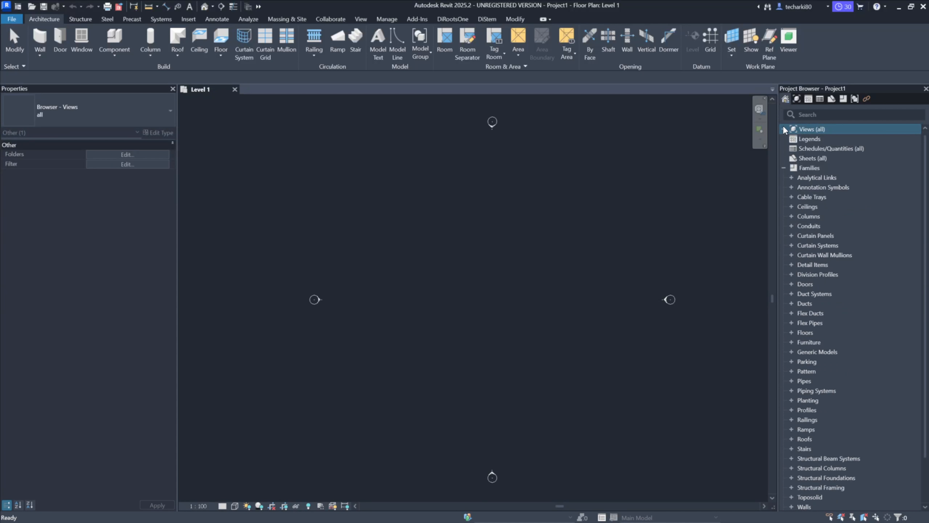
{"action": "left_click", "coordinate": [783, 167]}
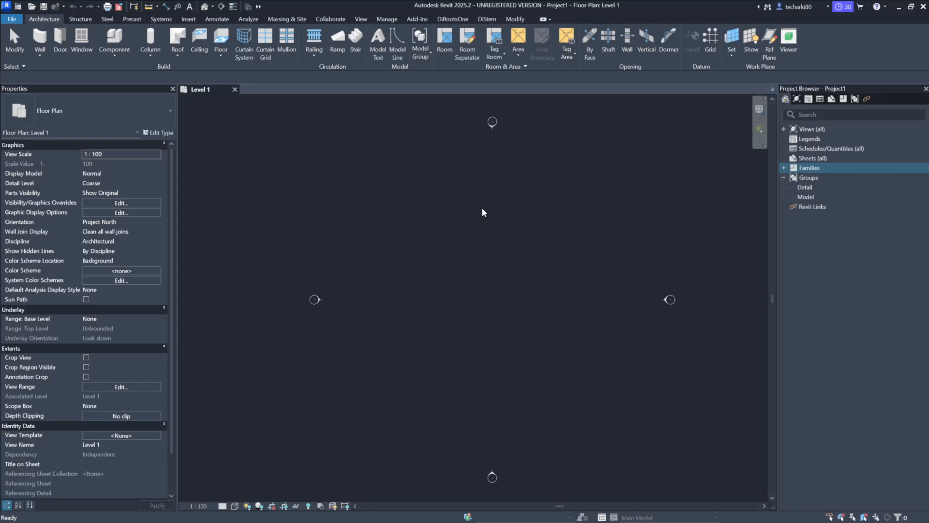
{"action": "left_click", "coordinate": [783, 128]}
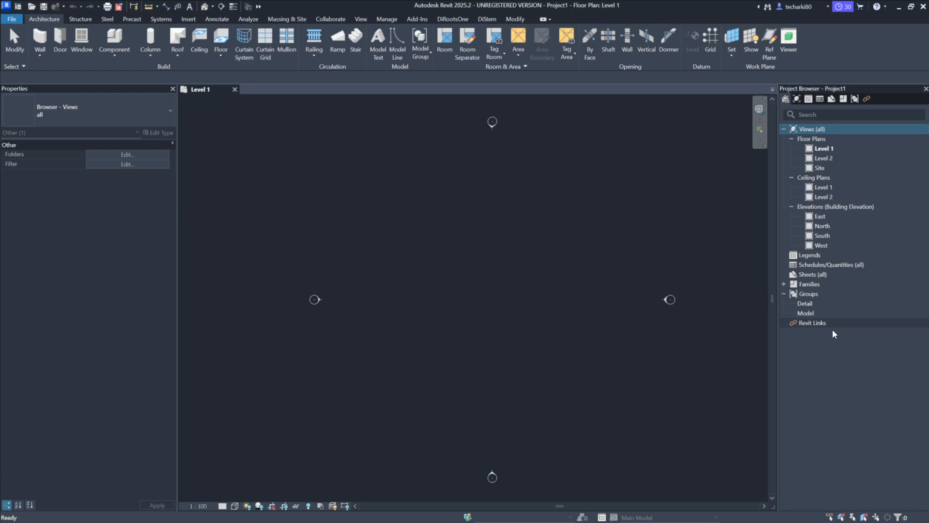
Run through all the Project Browser category filters again and return to the full project list
{"action": "left_click", "coordinate": [797, 99]}
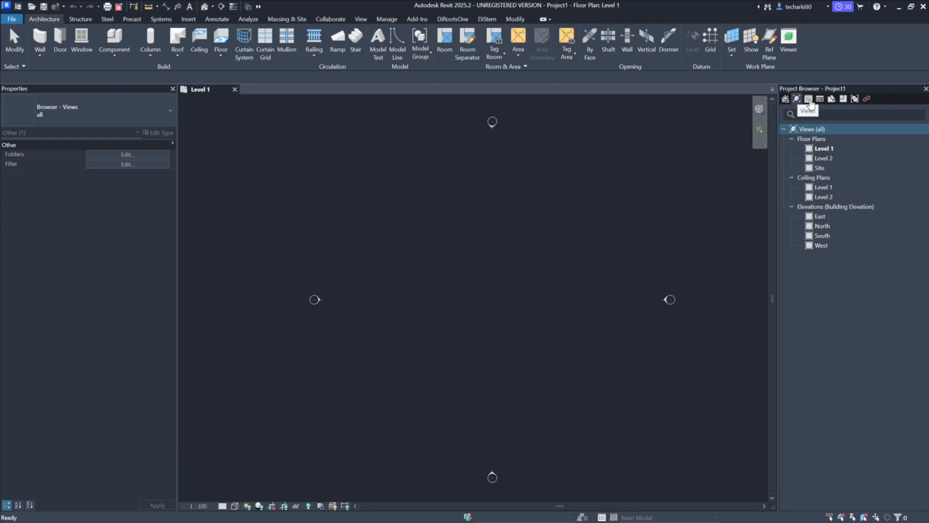
{"action": "left_click", "coordinate": [808, 99]}
{"action": "left_click", "coordinate": [820, 100]}
{"action": "left_click", "coordinate": [831, 99]}
{"action": "left_click", "coordinate": [843, 100]}
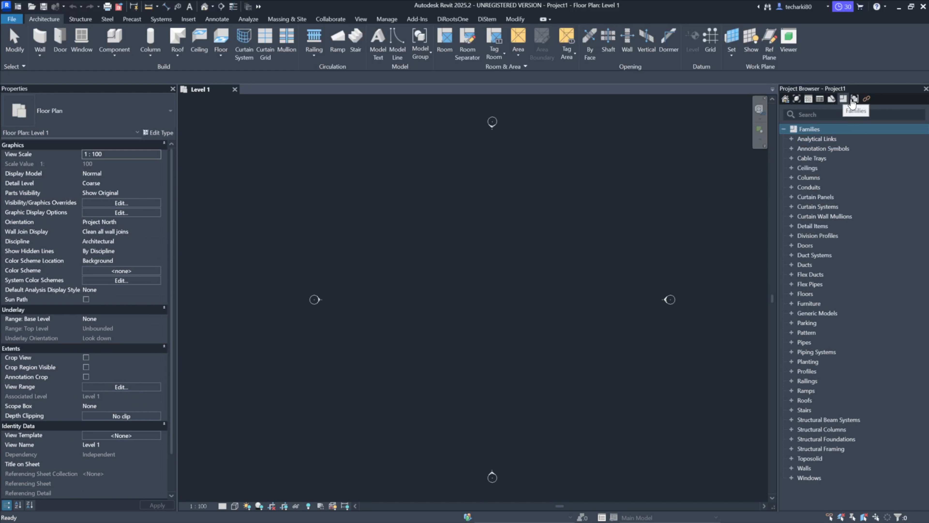
{"action": "left_click", "coordinate": [855, 99]}
{"action": "left_click", "coordinate": [866, 99]}
{"action": "left_click", "coordinate": [785, 99]}
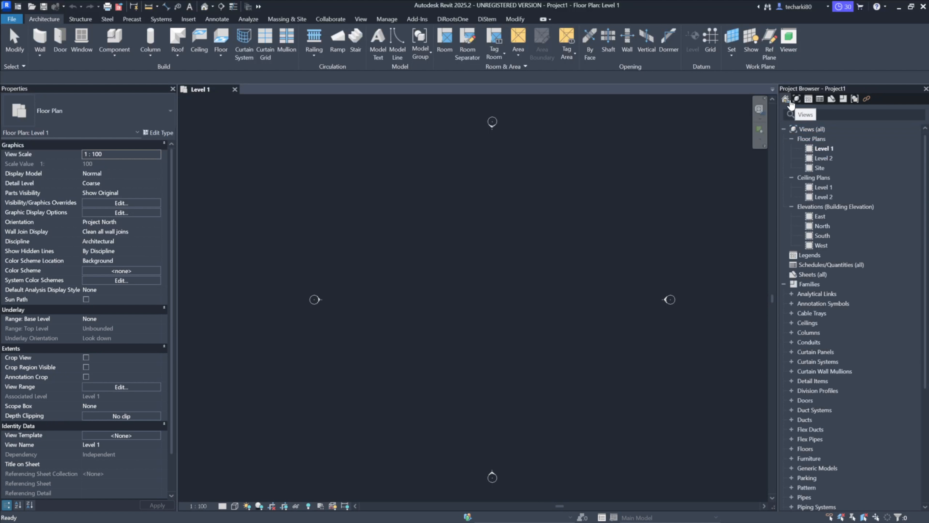
Narrow the Project Browser slightly and compare the view properties of the Level 1 and Level 2 floor plans
{"action": "left_click_drag", "start_coordinate": [778, 142], "coordinate": [789, 144]}
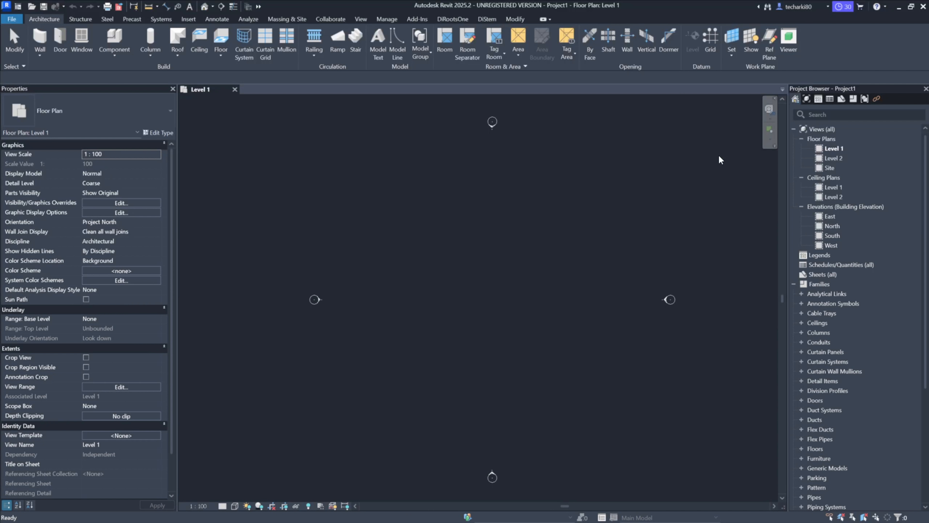
{"action": "left_click", "coordinate": [825, 129]}
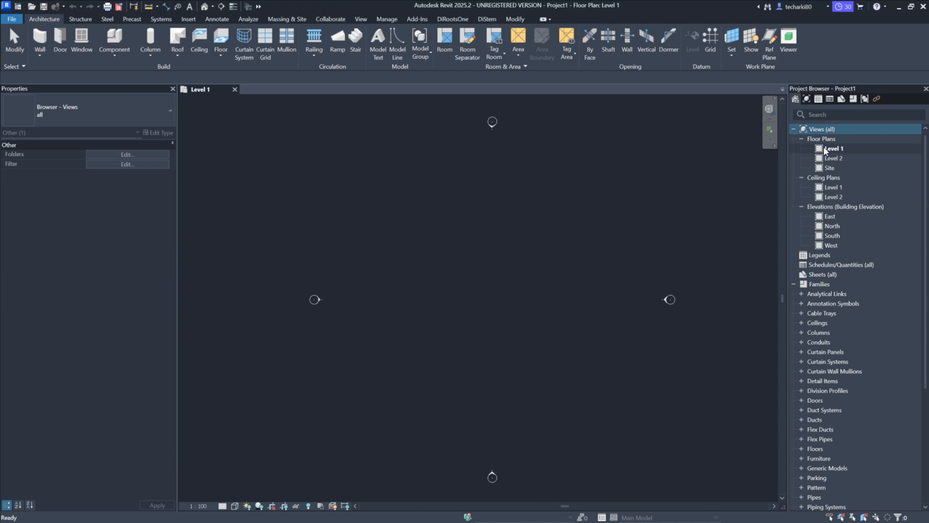
{"action": "left_click", "coordinate": [837, 148]}
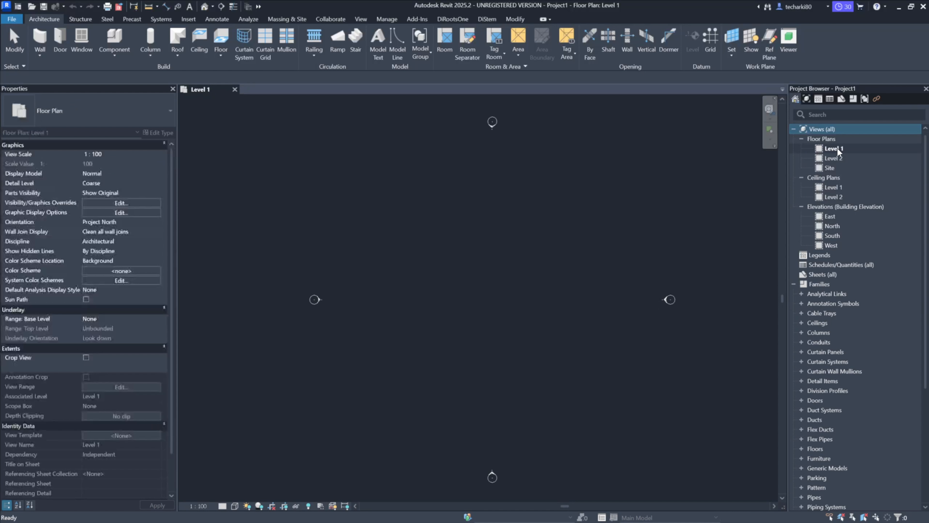
{"action": "left_click", "coordinate": [837, 157]}
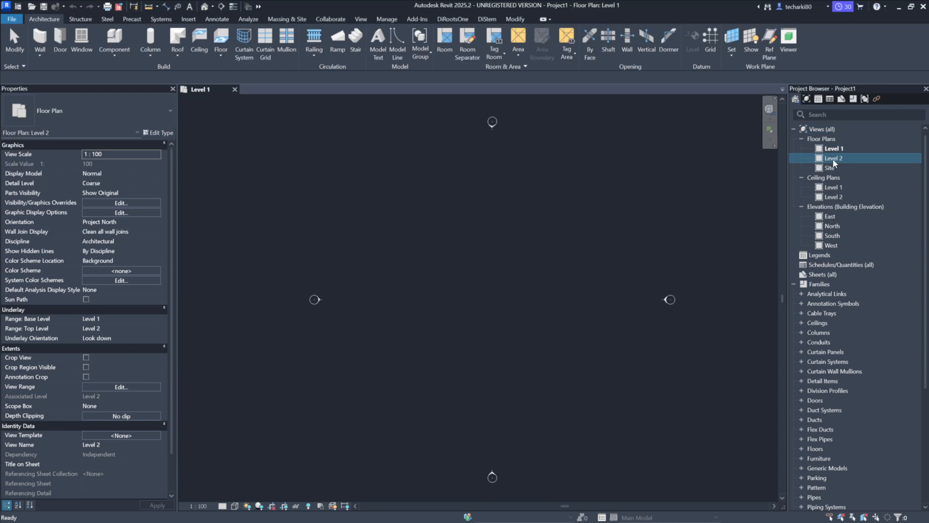
{"action": "left_click", "coordinate": [821, 150]}
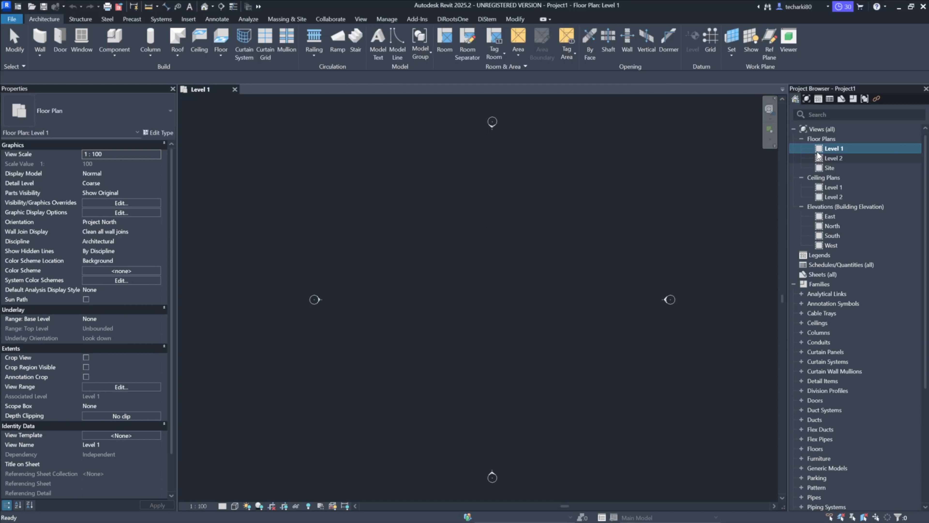
Draw a closed rectangle of Generic - 200mm walls, about 13800 by 11800 mm, between the elevation markers on Level 1
{"action": "middle_click_drag", "start_coordinate": [510, 277], "coordinate": [491, 282]}
{"action": "scroll", "coordinate": [515, 239], "scroll_direction": "up", "scroll_amount": 1}
{"action": "key", "text": "w"}
{"action": "key", "text": "a"}
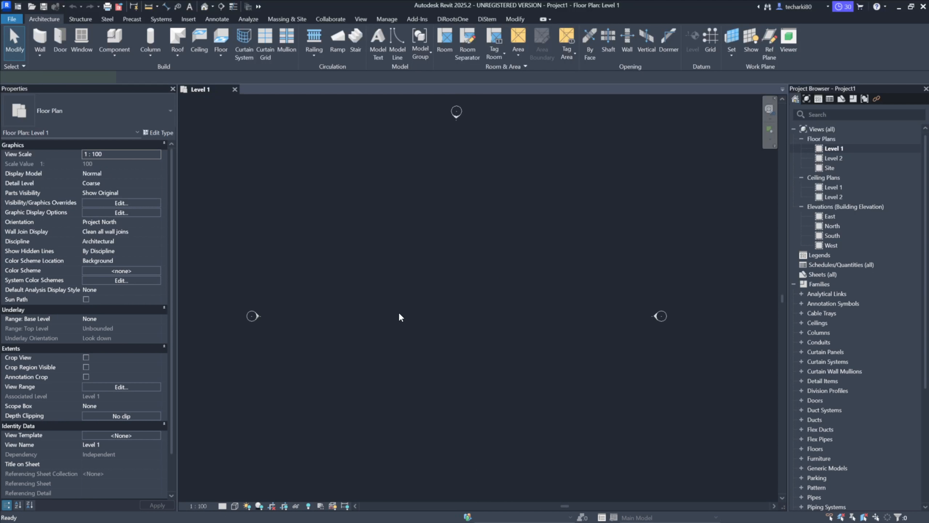
{"action": "left_click", "coordinate": [426, 33]}
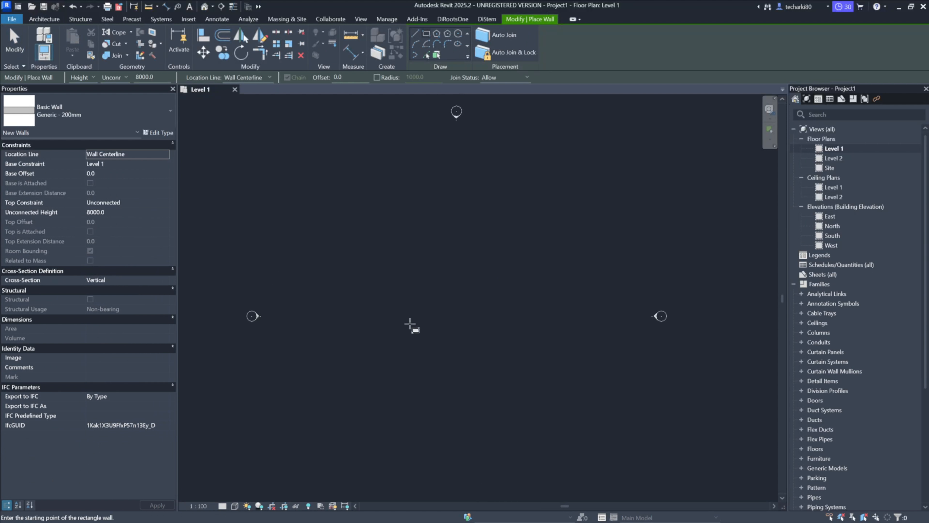
{"action": "left_click", "coordinate": [408, 329]}
{"action": "left_click", "coordinate": [520, 246]}
{"action": "scroll", "coordinate": [478, 269], "scroll_direction": "up", "scroll_amount": 2}
{"action": "middle_click_drag", "start_coordinate": [477, 269], "coordinate": [482, 225]}
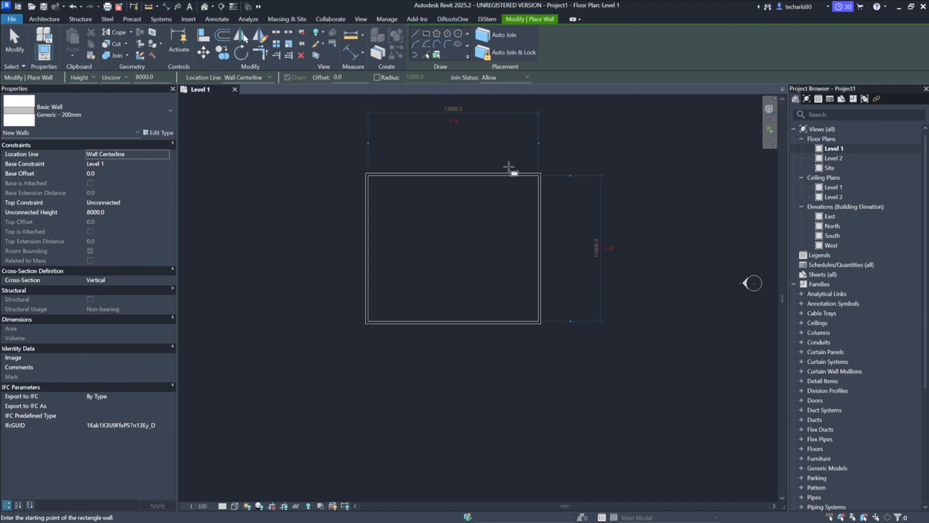
Place an M_Single-Flush 0915 x 2134mm door in the lower wall, close to the building's lower-left corner
{"action": "key", "text": "d"}
{"action": "key", "text": "r"}
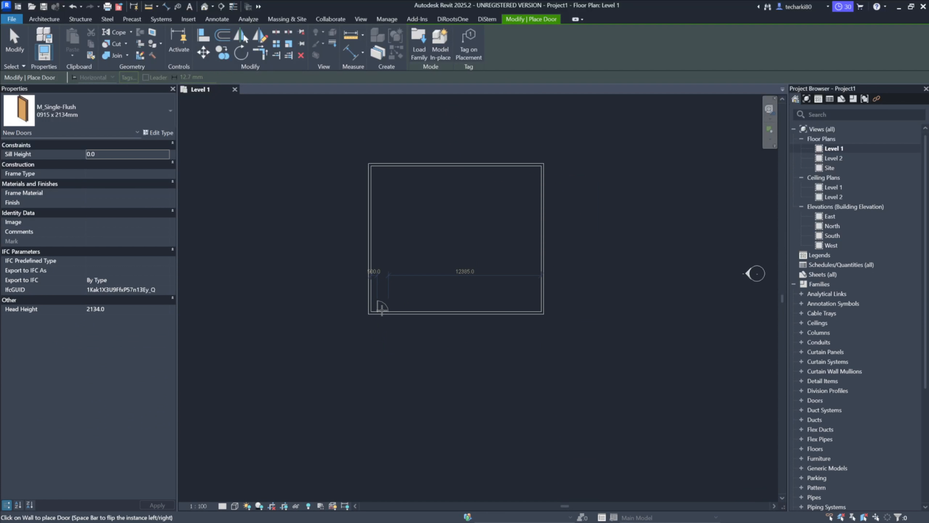
{"action": "left_click", "coordinate": [378, 309]}
{"action": "key", "text": "Escape"}
{"action": "key", "text": "Escape"}
{"action": "scroll", "coordinate": [489, 273], "scroll_direction": "up", "scroll_amount": 1}
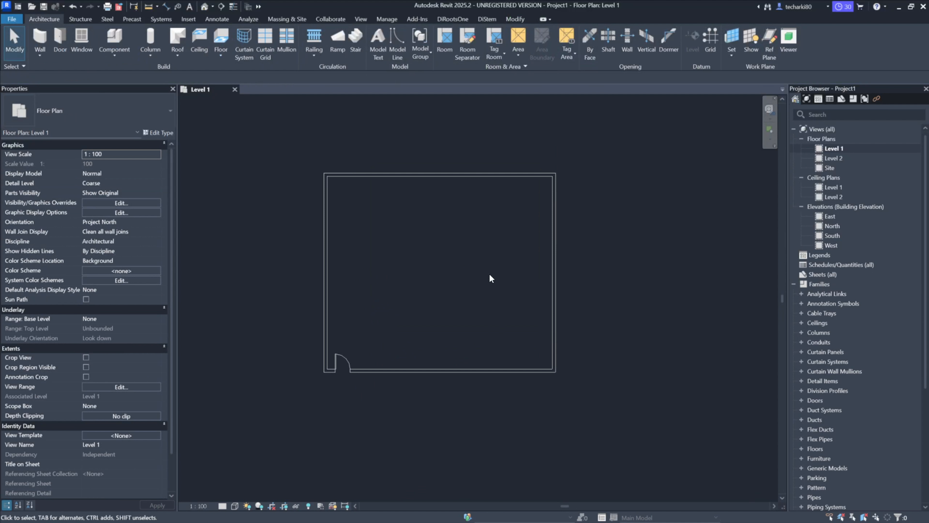
Collapse the Views and Families branches and create a new sheet with the A1 metric titleblock
{"action": "left_click", "coordinate": [793, 129]}
{"action": "left_click", "coordinate": [793, 168]}
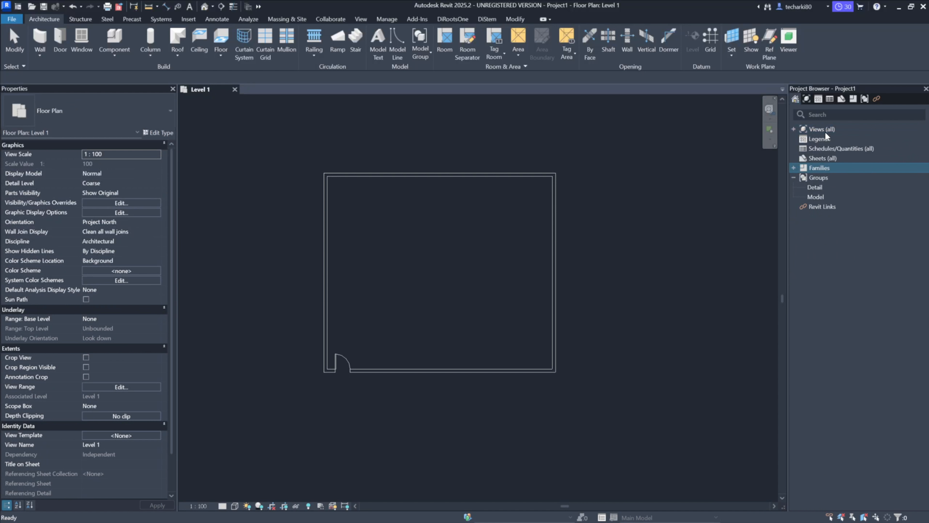
{"action": "left_click", "coordinate": [819, 159]}
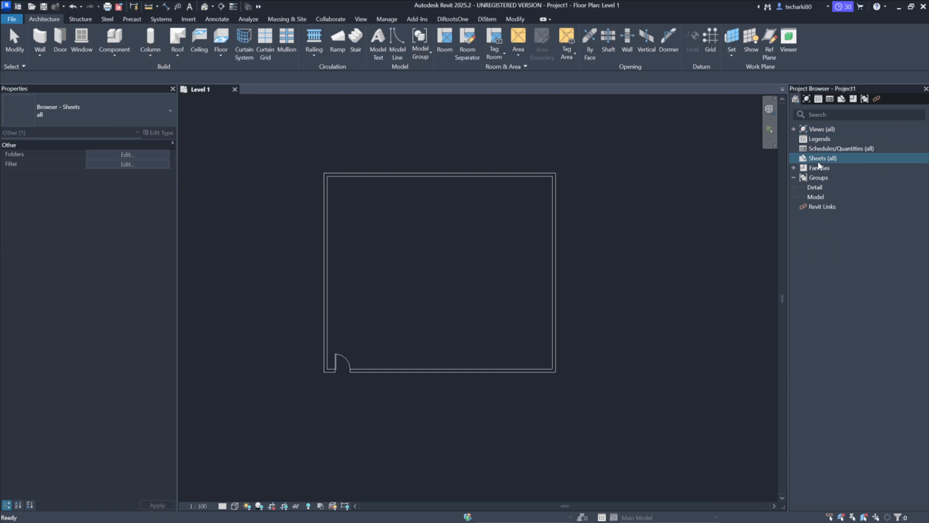
{"action": "right_click", "coordinate": [826, 159]}
{"action": "left_click", "coordinate": [826, 165]}
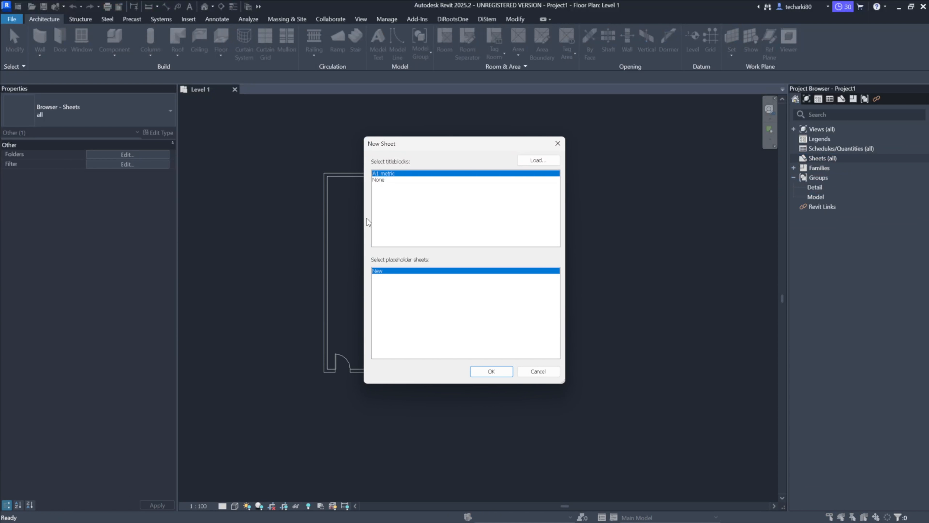
{"action": "left_click", "coordinate": [490, 371]}
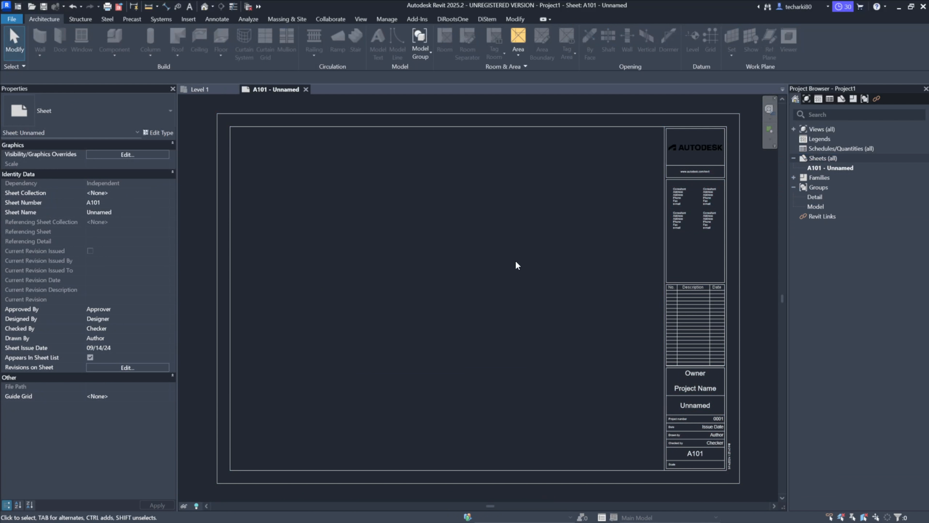
Go back to the Level 1 floor plan and expand the Views branch of the Project Browser
{"action": "key", "text": "ctrl+Tab"}
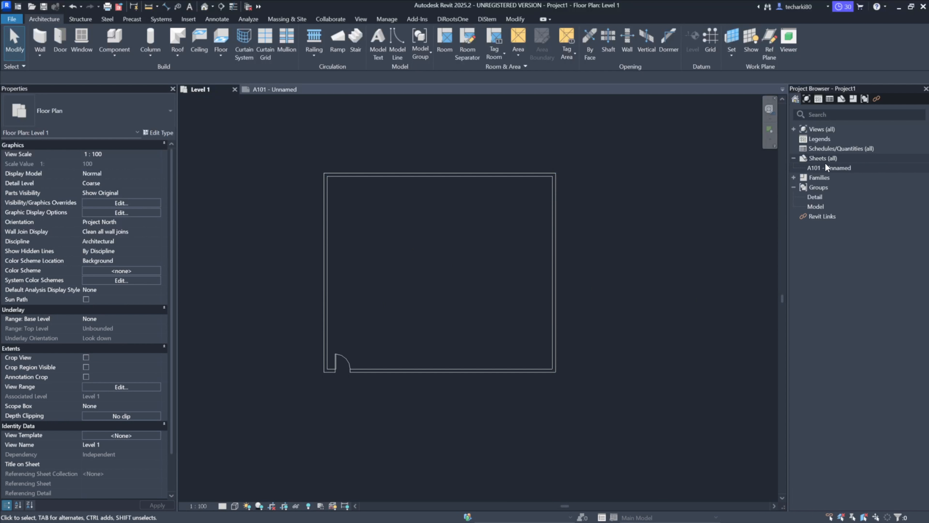
{"action": "left_click", "coordinate": [796, 128]}
{"action": "left_click", "coordinate": [830, 147]}
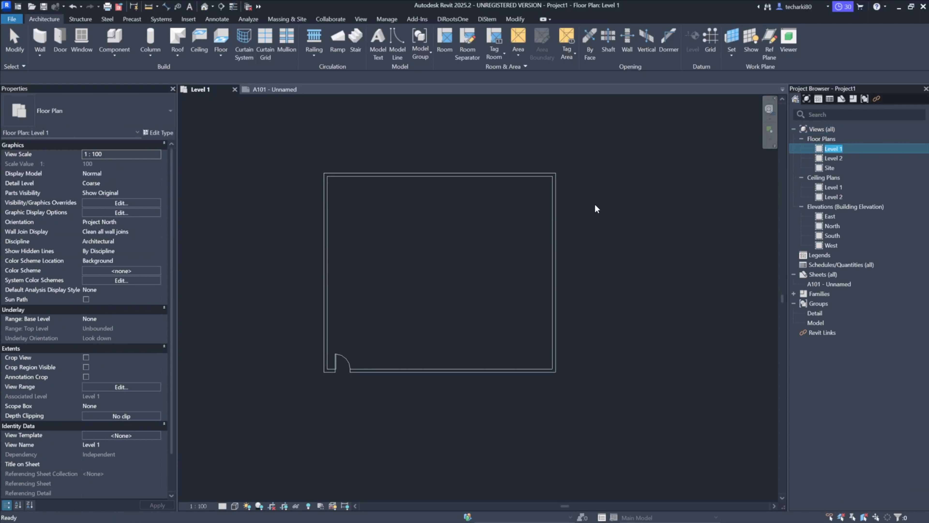
{"action": "double_click", "coordinate": [837, 148]}
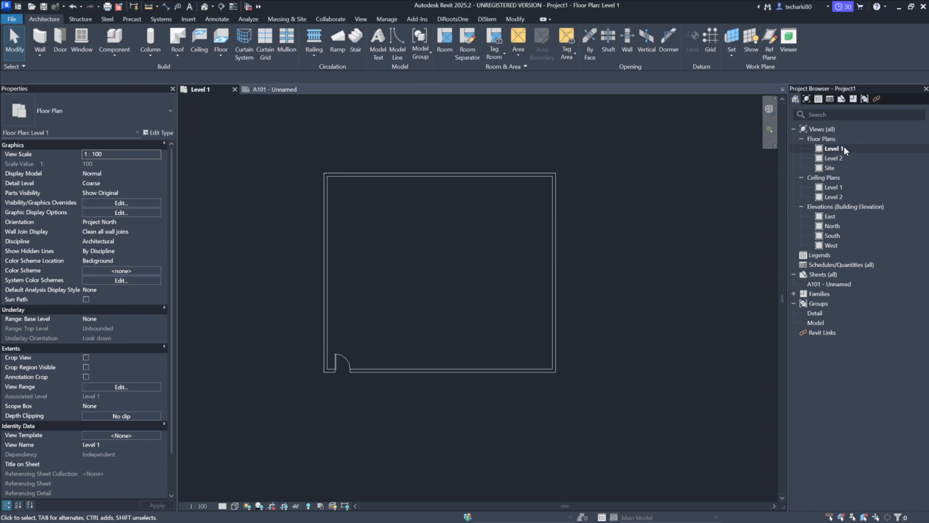
Place the Level 1 floor plan in the middle of sheet A101's drawing area
{"action": "left_click", "coordinate": [264, 89]}
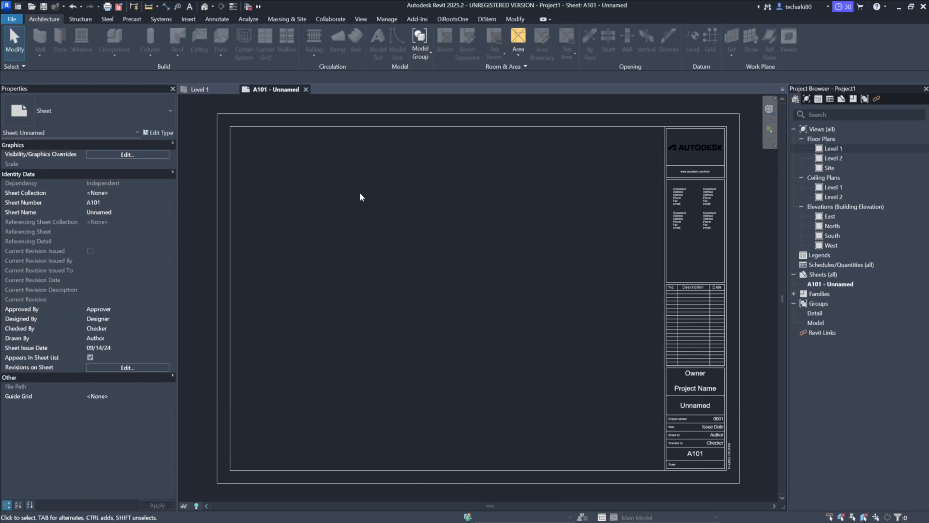
{"action": "left_click", "coordinate": [835, 149]}
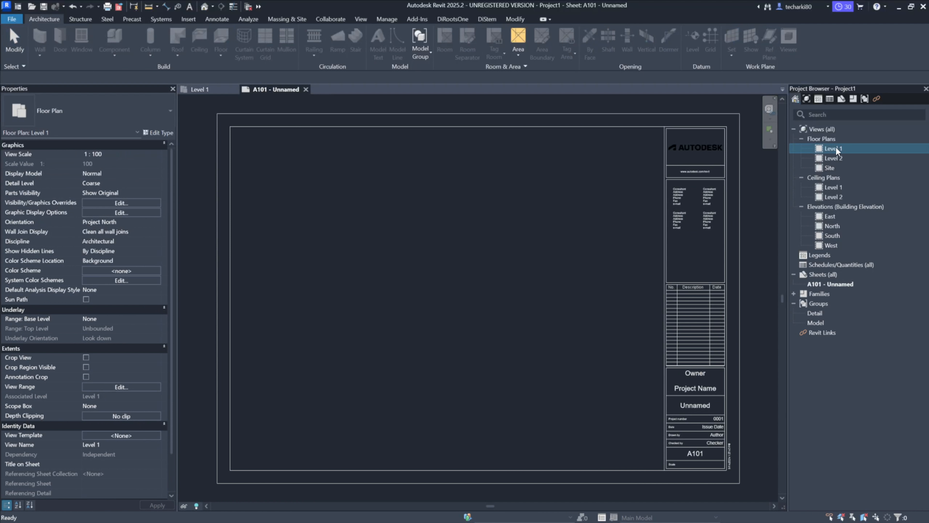
{"action": "left_click", "coordinate": [423, 271]}
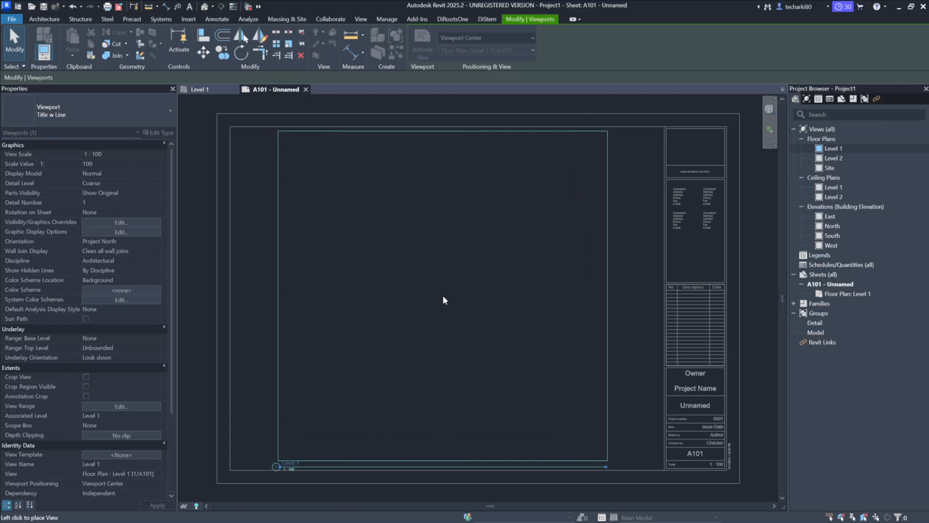
{"action": "key", "text": "Escape"}
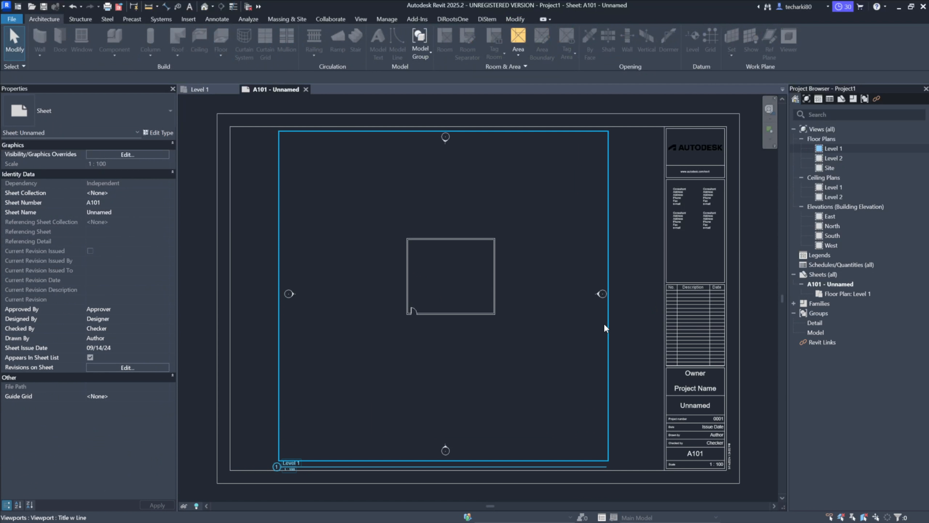
Examine the Level 1 viewport on sheet A101 and the properties of the A1 metric title block
{"action": "scroll", "coordinate": [418, 298], "scroll_direction": "up", "scroll_amount": 7}
{"action": "scroll", "coordinate": [462, 296], "scroll_direction": "down", "scroll_amount": 4}
{"action": "middle_click_drag", "start_coordinate": [498, 290], "coordinate": [326, 331]}
{"action": "scroll", "coordinate": [670, 335], "scroll_direction": "down", "scroll_amount": 2}
{"action": "middle_click_drag", "start_coordinate": [668, 340], "coordinate": [460, 247]}
{"action": "middle_click_drag", "start_coordinate": [286, 253], "coordinate": [450, 297]}
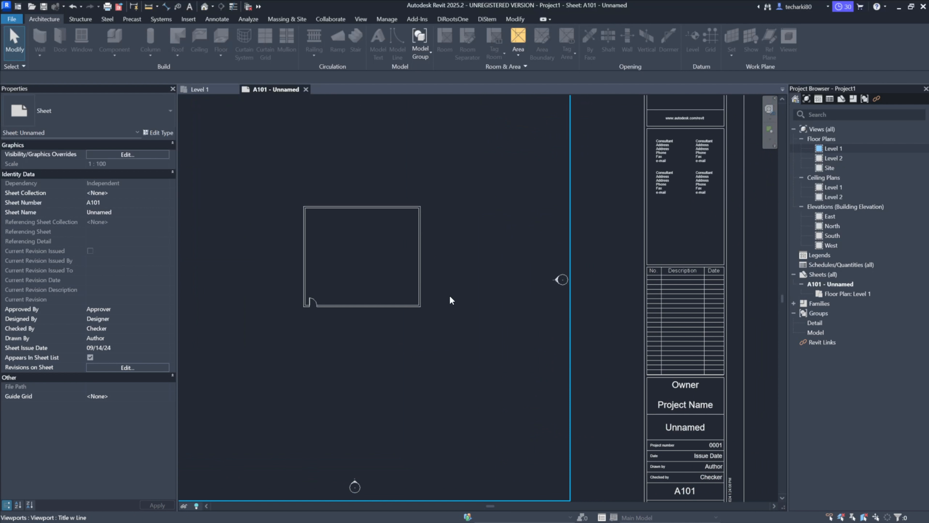
{"action": "scroll", "coordinate": [363, 313], "scroll_direction": "up", "scroll_amount": 1}
{"action": "scroll", "coordinate": [363, 313], "scroll_direction": "down", "scroll_amount": 2}
{"action": "left_click", "coordinate": [620, 273]}
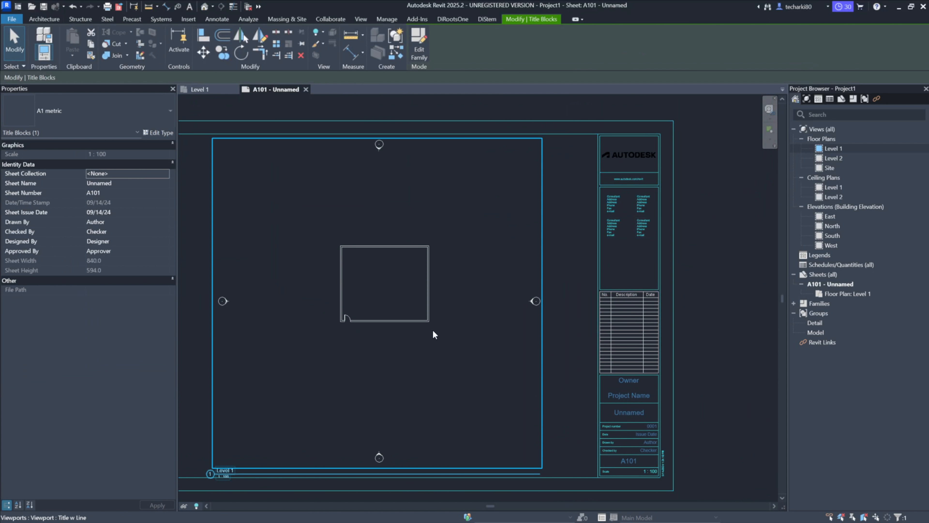
{"action": "middle_click_drag", "start_coordinate": [433, 332], "coordinate": [441, 294]}
{"action": "left_click", "coordinate": [437, 316]}
Move the Level 1 viewport title directly beneath the plan and shorten its title line to about the building's width
{"action": "left_click", "coordinate": [334, 451]}
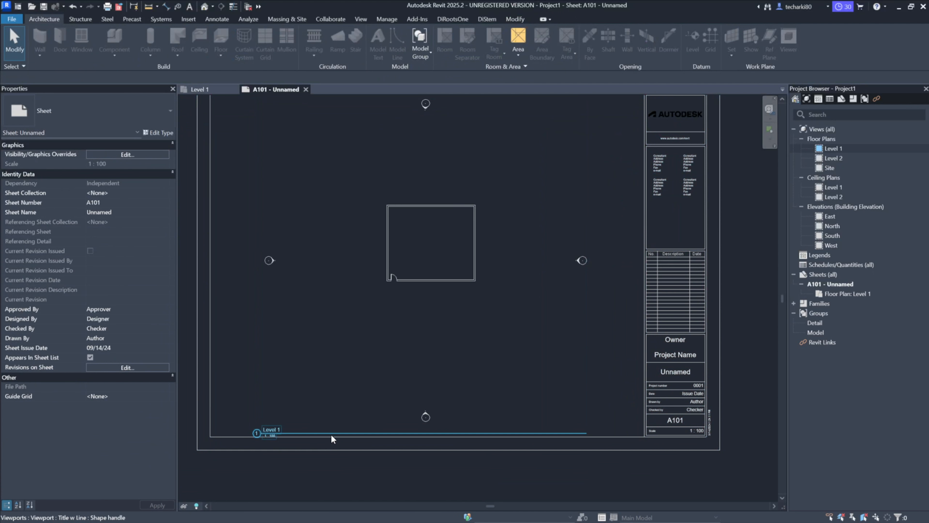
{"action": "left_click_drag", "start_coordinate": [331, 433], "coordinate": [463, 295]}
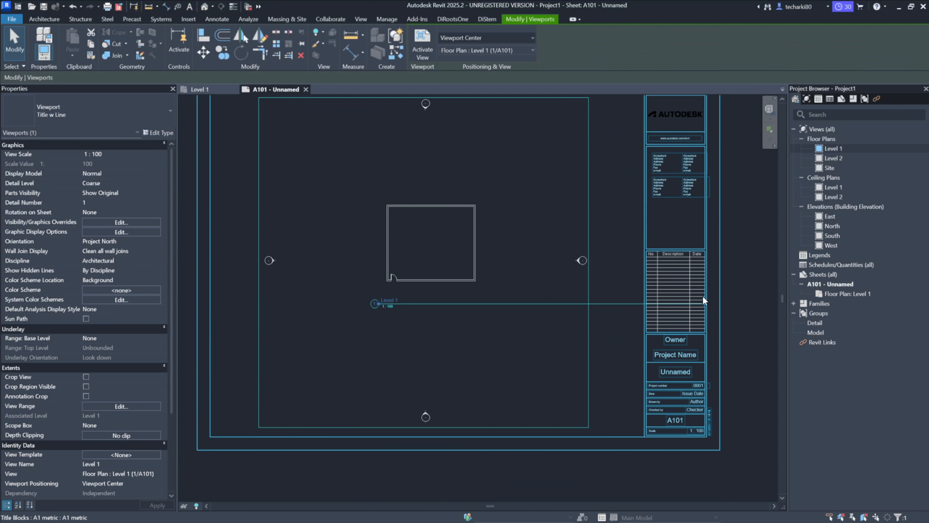
{"action": "left_click_drag", "start_coordinate": [657, 310], "coordinate": [479, 315]}
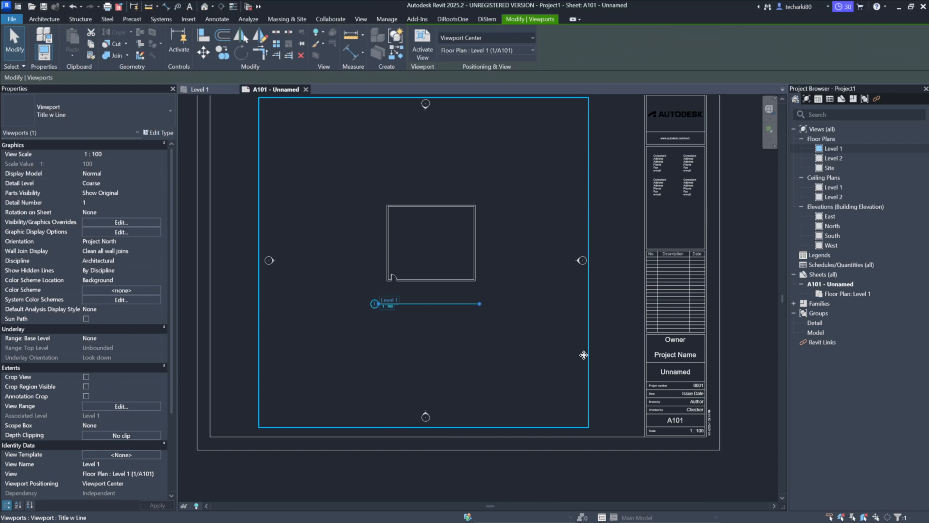
{"action": "scroll", "coordinate": [585, 355], "scroll_direction": "down", "scroll_amount": 2}
{"action": "left_click", "coordinate": [621, 314]}
{"action": "scroll", "coordinate": [586, 326], "scroll_direction": "up", "scroll_amount": 2}
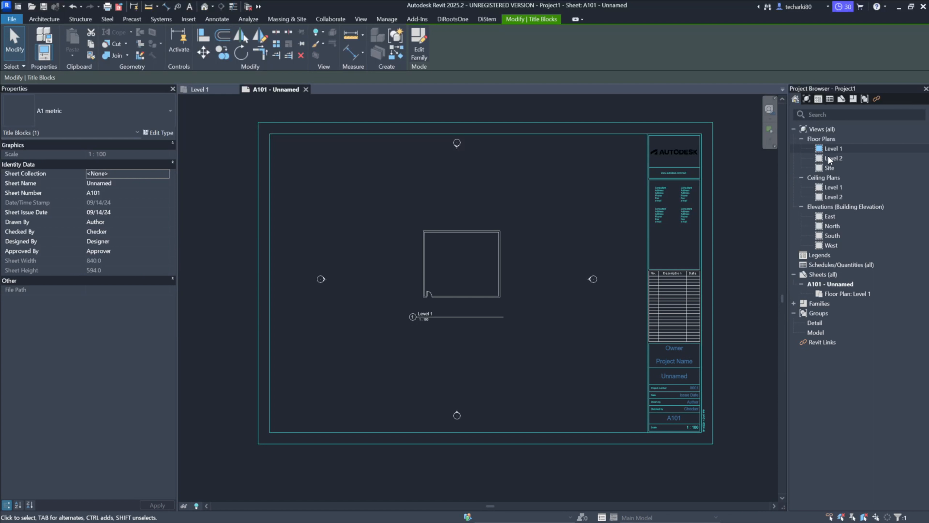
Open the Level 2 floor plan and check the height constraints of the building's right-hand wall
{"action": "left_click", "coordinate": [834, 158]}
{"action": "double_click", "coordinate": [840, 161]}
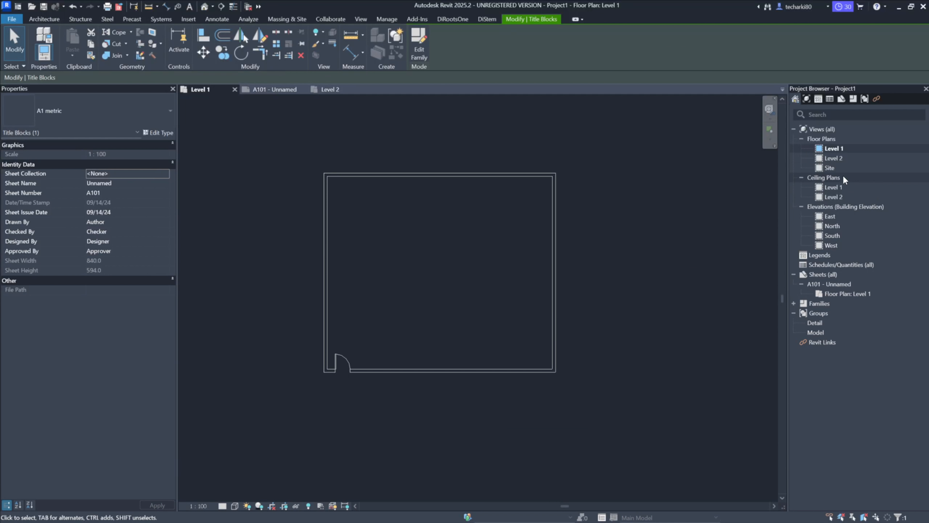
{"action": "left_click", "coordinate": [554, 238]}
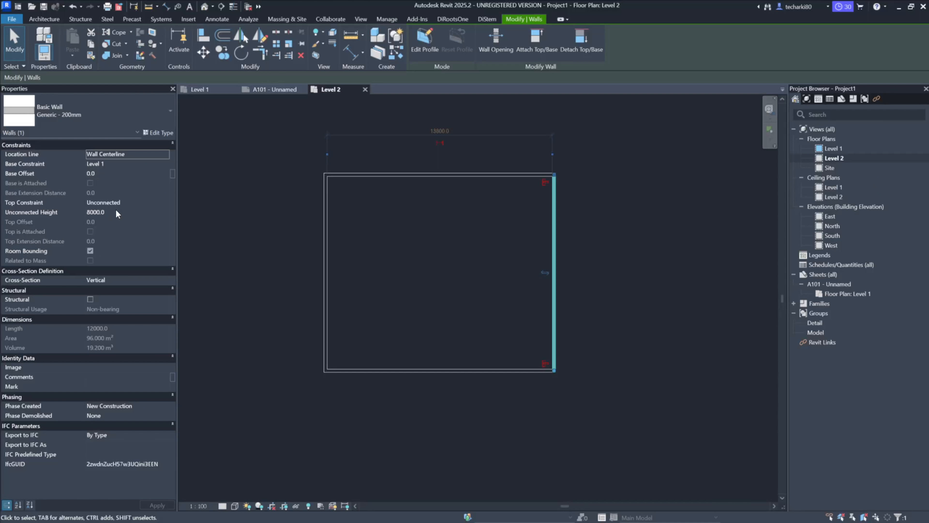
Compare the wall height with the levels in the East elevation and return to the Level 2 floor plan
{"action": "left_click", "coordinate": [831, 217]}
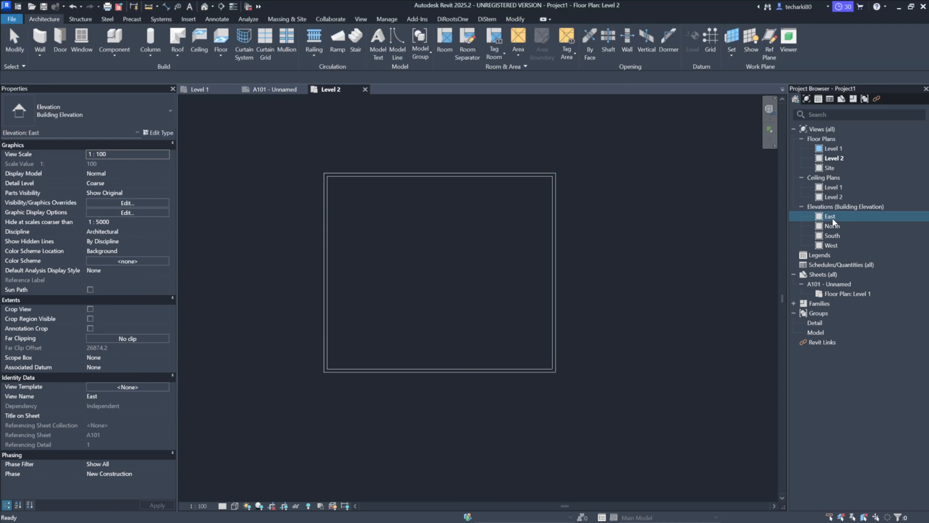
{"action": "double_click", "coordinate": [832, 217]}
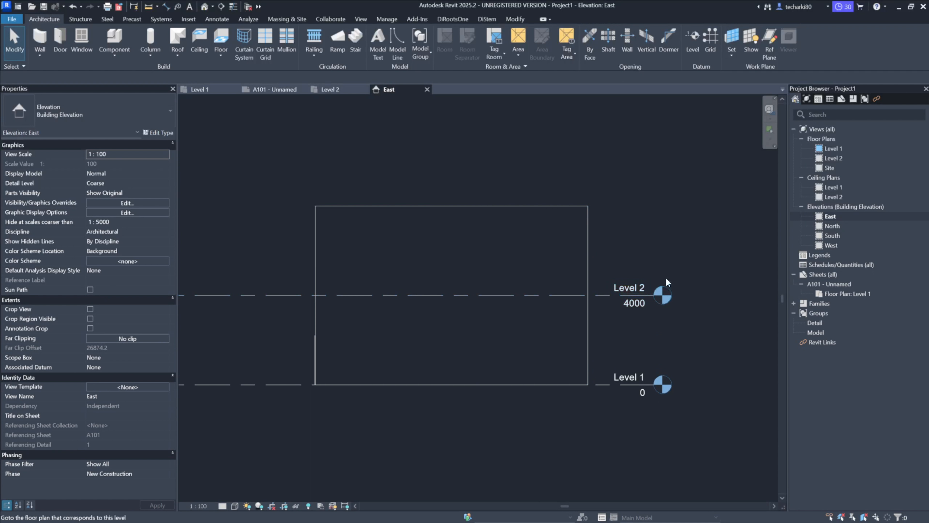
{"action": "double_click", "coordinate": [823, 158]}
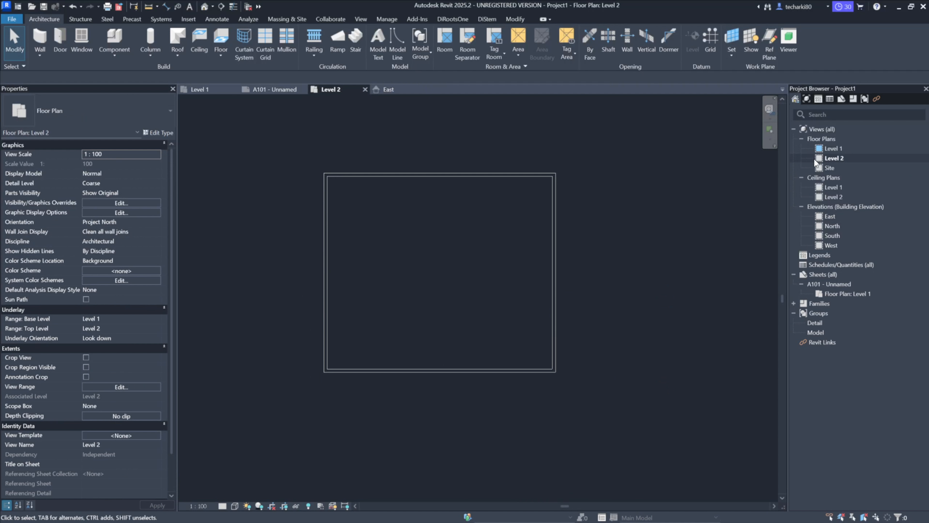
Review the properties of sheet A101 and the Level 2 floor plan in the Project Browser
{"action": "left_click", "coordinate": [826, 148]}
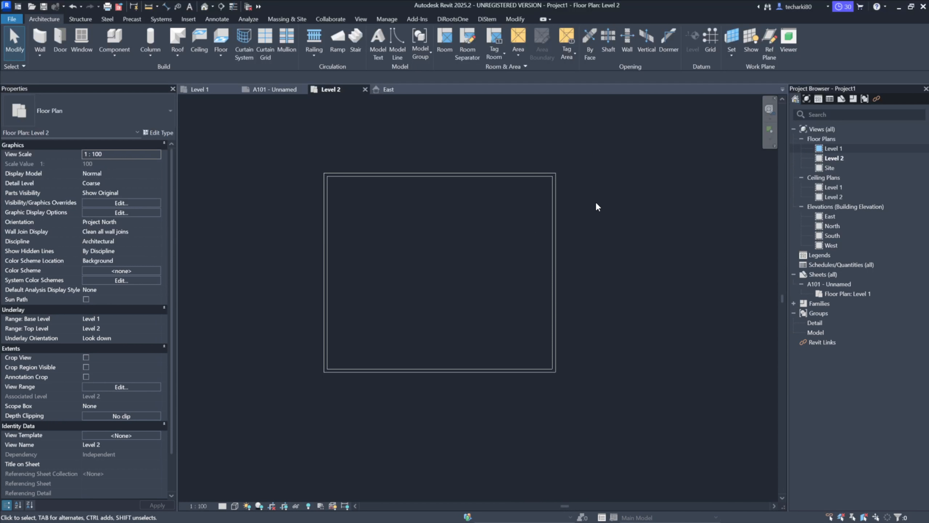
{"action": "left_click", "coordinate": [829, 285]}
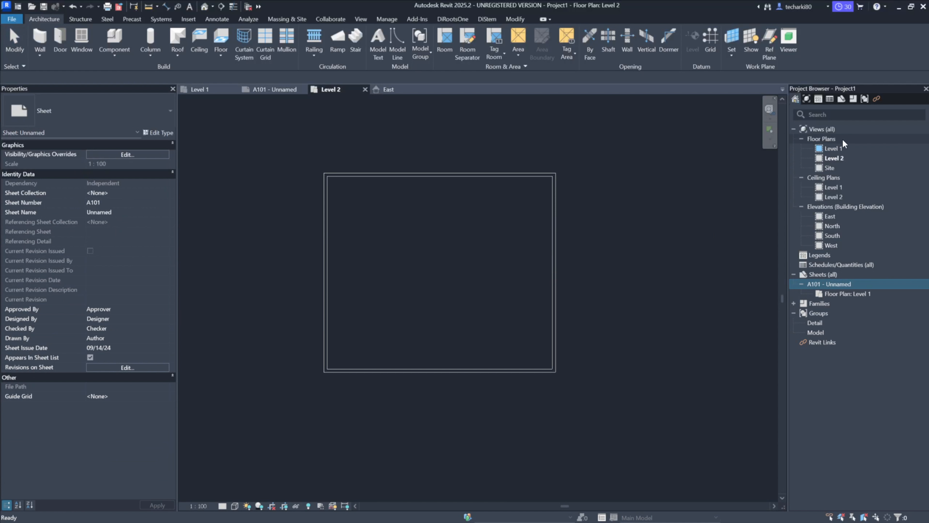
{"action": "left_click", "coordinate": [844, 159]}
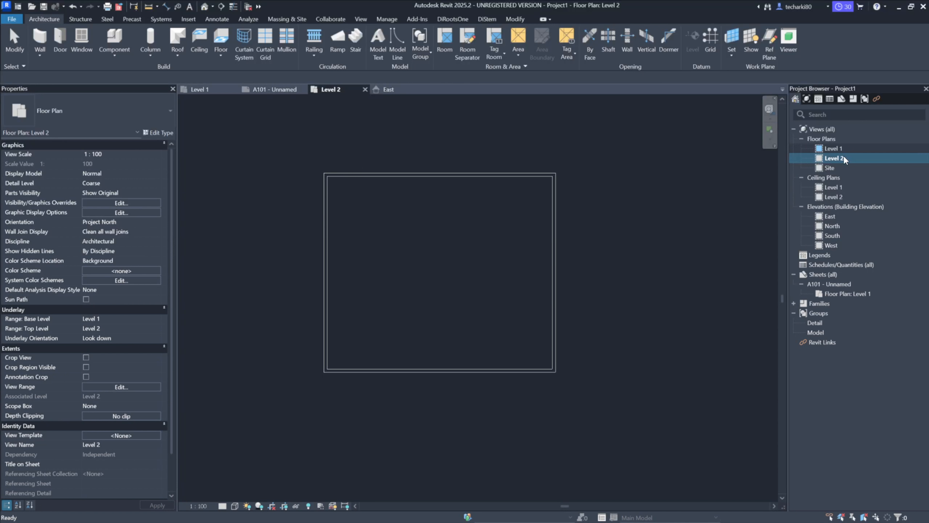
Duplicate the Level 1 floor plan view without detailing
{"action": "left_click", "coordinate": [837, 148]}
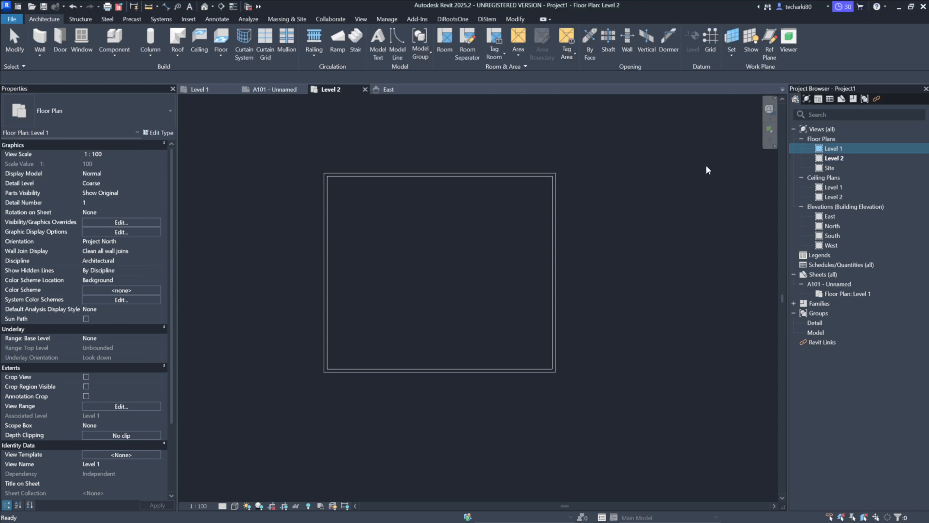
{"action": "right_click", "coordinate": [835, 148]}
{"action": "mouse_move", "coordinate": [822, 257]}
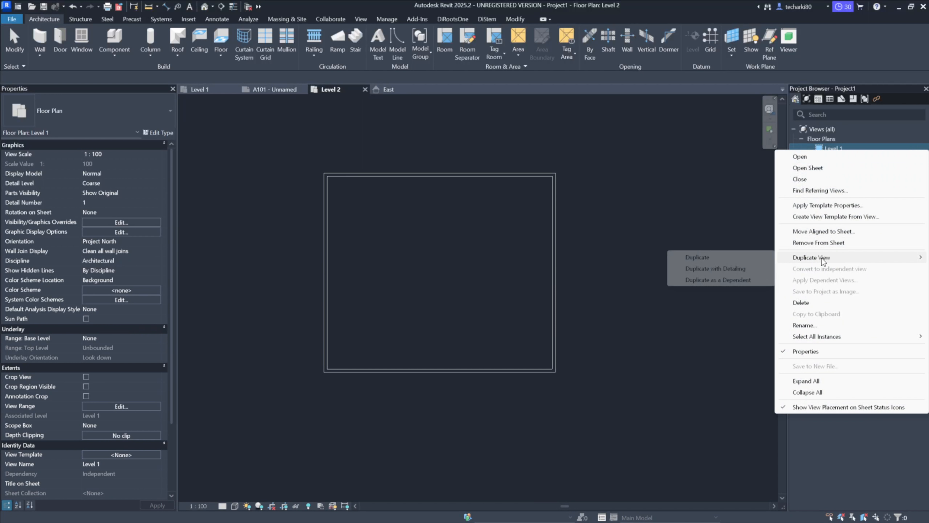
{"action": "left_click", "coordinate": [731, 258]}
Duplicate the Level 1 Copy 1 view, and duplicate the resulting copy once more, both without detailing
{"action": "right_click", "coordinate": [839, 157]}
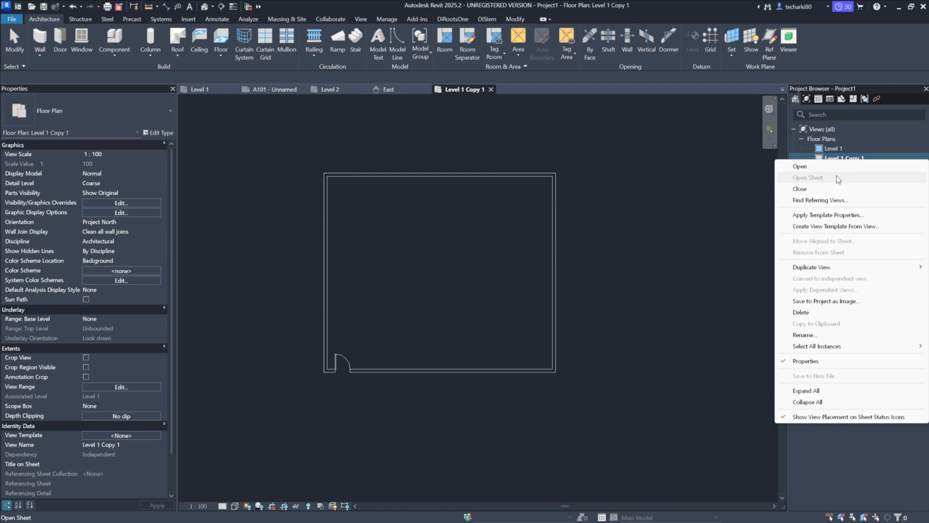
{"action": "mouse_move", "coordinate": [815, 269]}
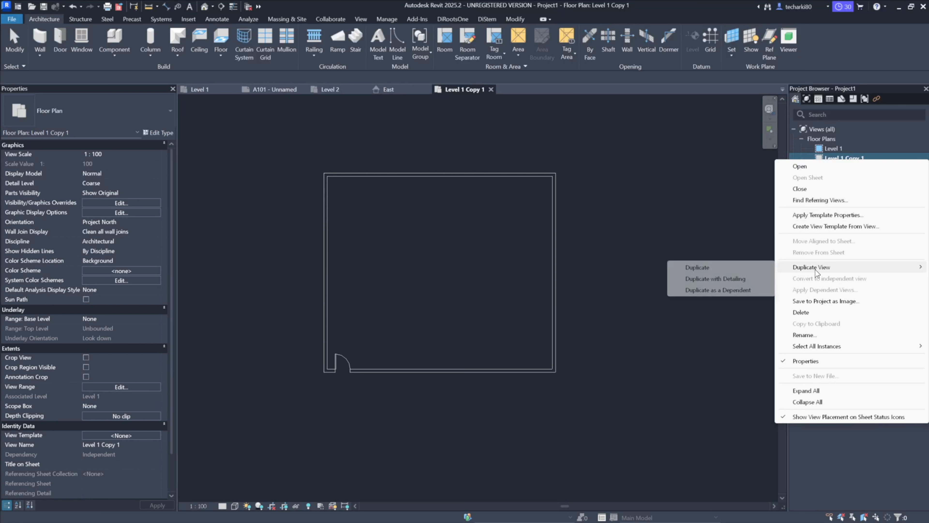
{"action": "left_click", "coordinate": [743, 269]}
{"action": "right_click", "coordinate": [830, 167]}
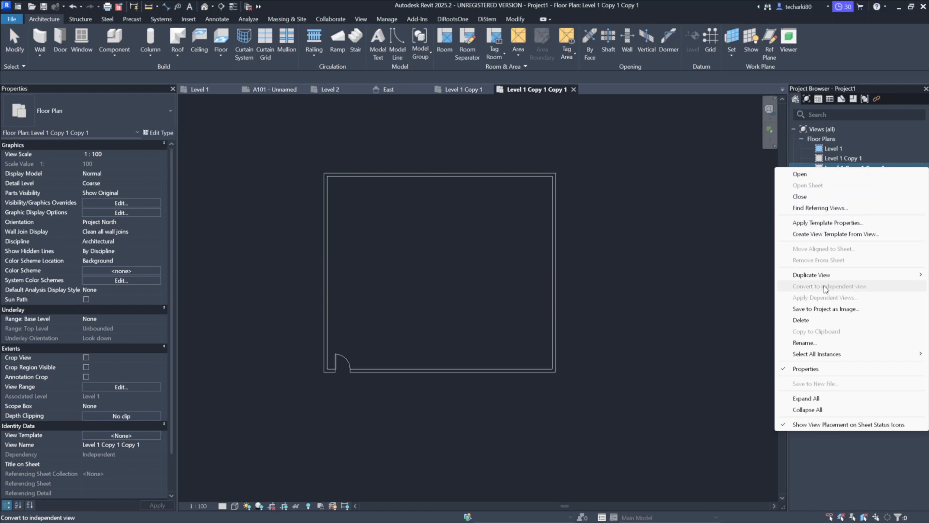
{"action": "mouse_move", "coordinate": [823, 276]}
{"action": "left_click", "coordinate": [739, 278]}
Compare the properties of Level 1 with those of its first two duplicated floor plans
{"action": "left_click", "coordinate": [837, 149]}
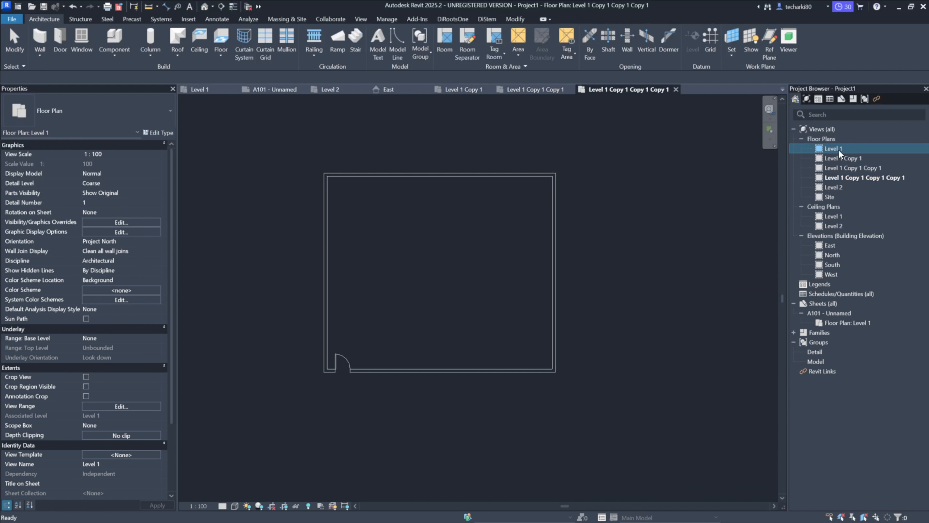
{"action": "left_click", "coordinate": [843, 159]}
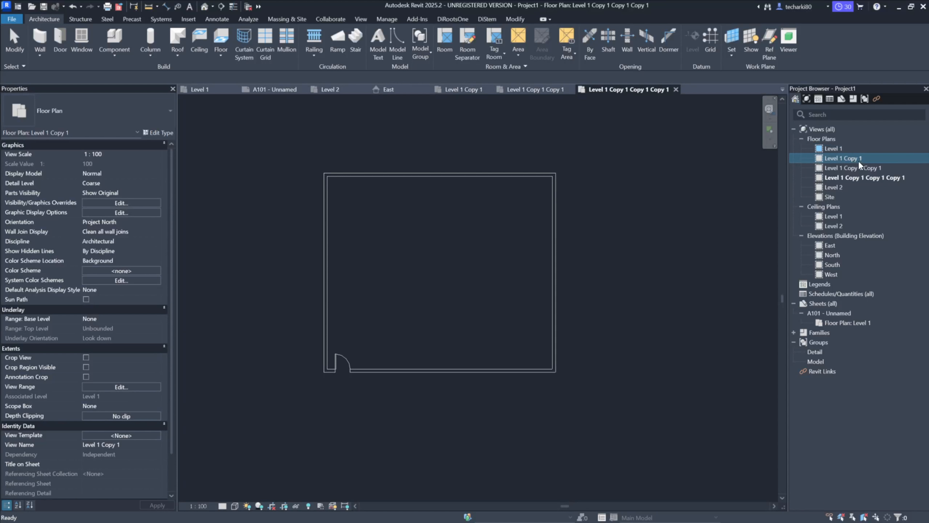
{"action": "left_click", "coordinate": [848, 168]}
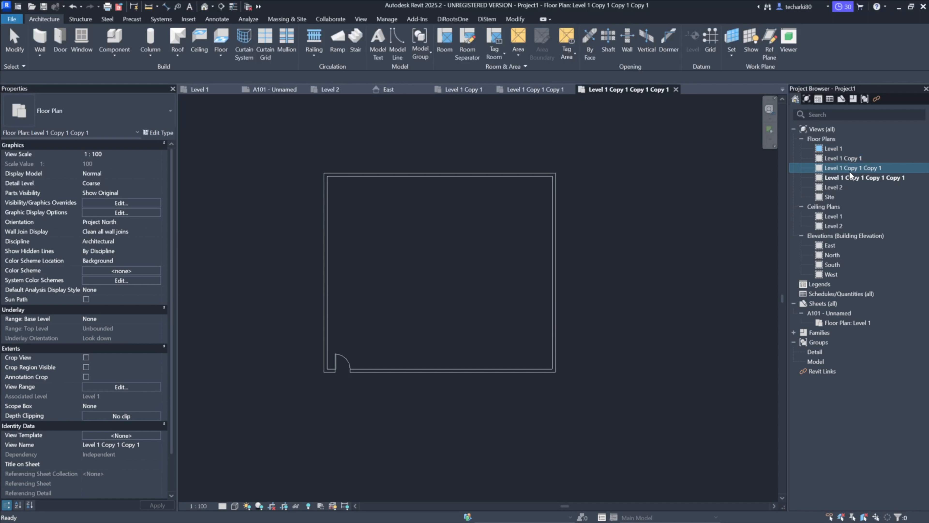
Create a new sheet in the project with the A1 metric titleblock
{"action": "left_click", "coordinate": [844, 176]}
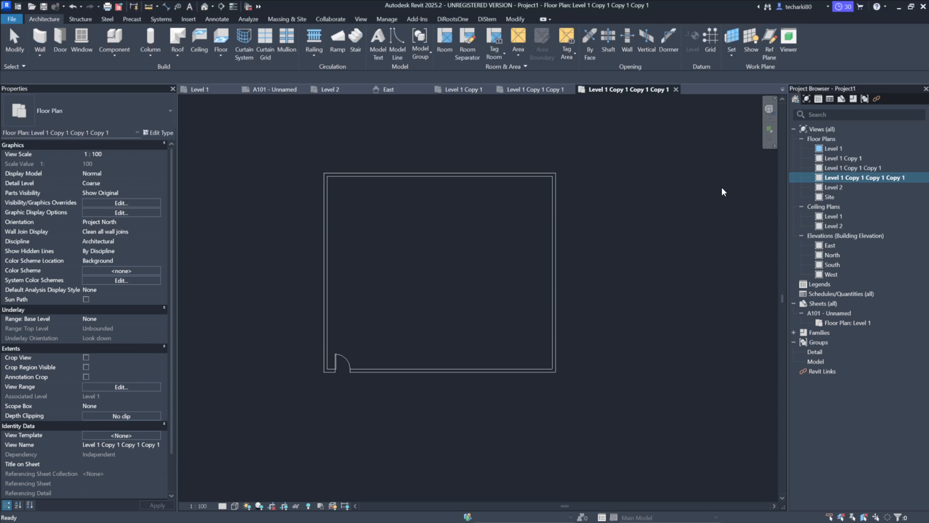
{"action": "left_click", "coordinate": [825, 311]}
{"action": "right_click", "coordinate": [824, 309]}
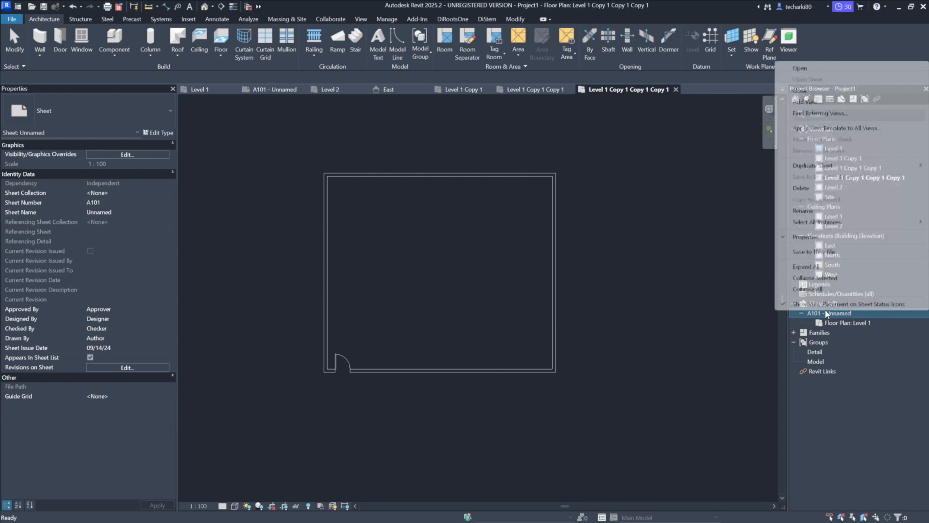
{"action": "left_click", "coordinate": [841, 321]}
{"action": "left_click", "coordinate": [826, 297]}
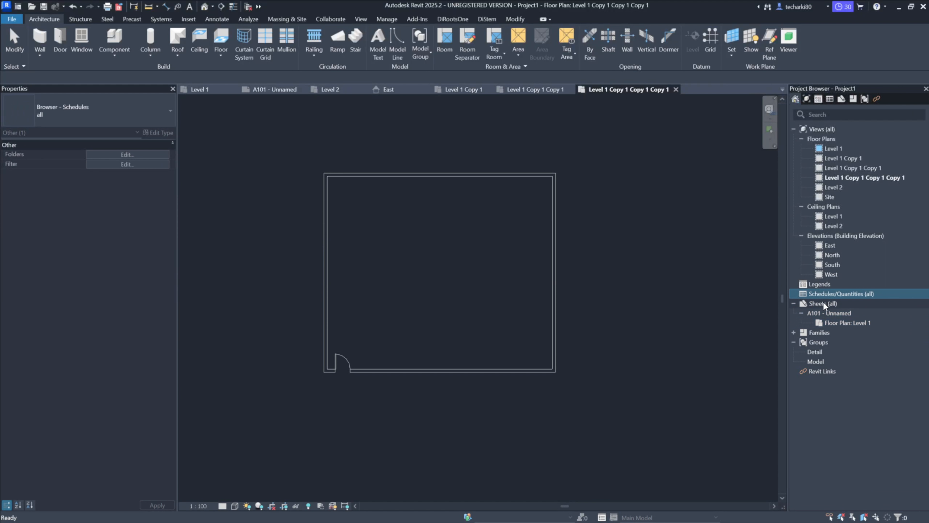
{"action": "right_click", "coordinate": [827, 302]}
{"action": "left_click", "coordinate": [835, 309]}
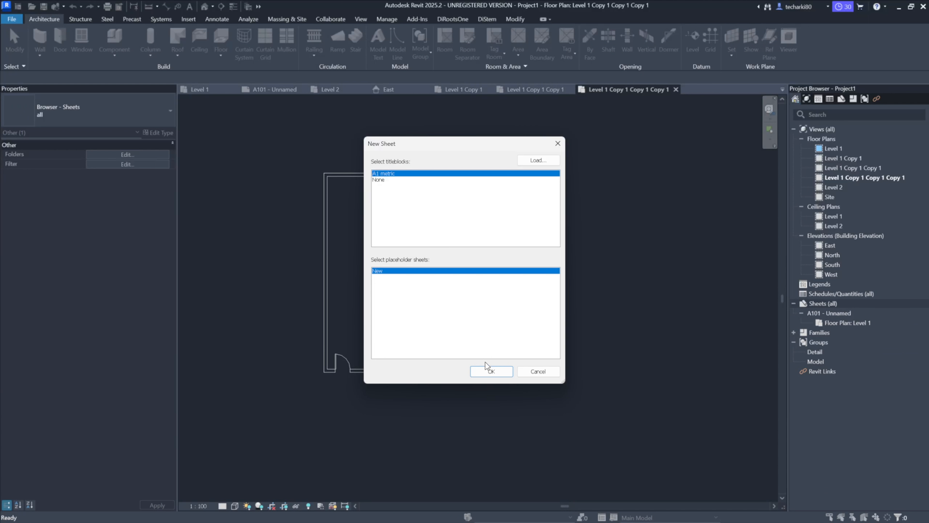
{"action": "left_click", "coordinate": [487, 369]}
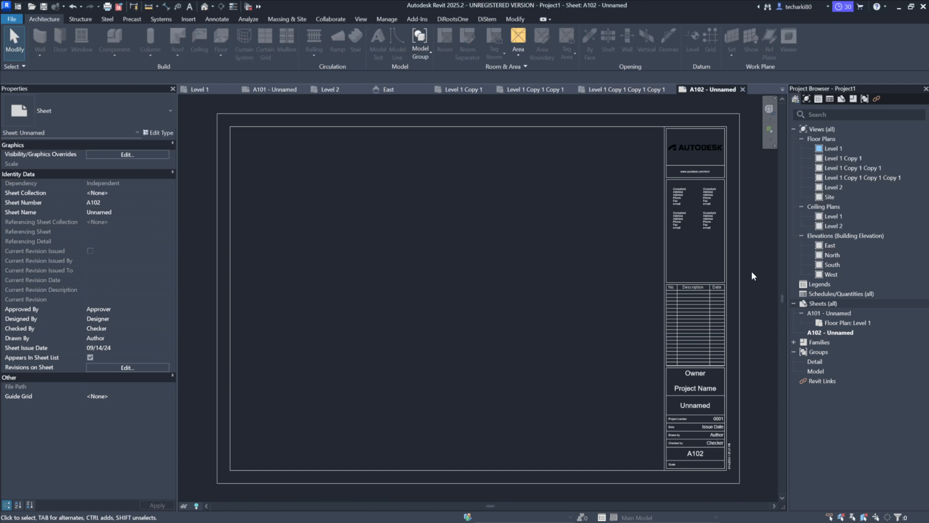
Rename the Level 1 Copy 1 Copy 1 floor plan as Level 1 - FLOOR PATTERN PLAN
{"action": "left_click", "coordinate": [847, 168]}
{"action": "left_click", "coordinate": [841, 170]}
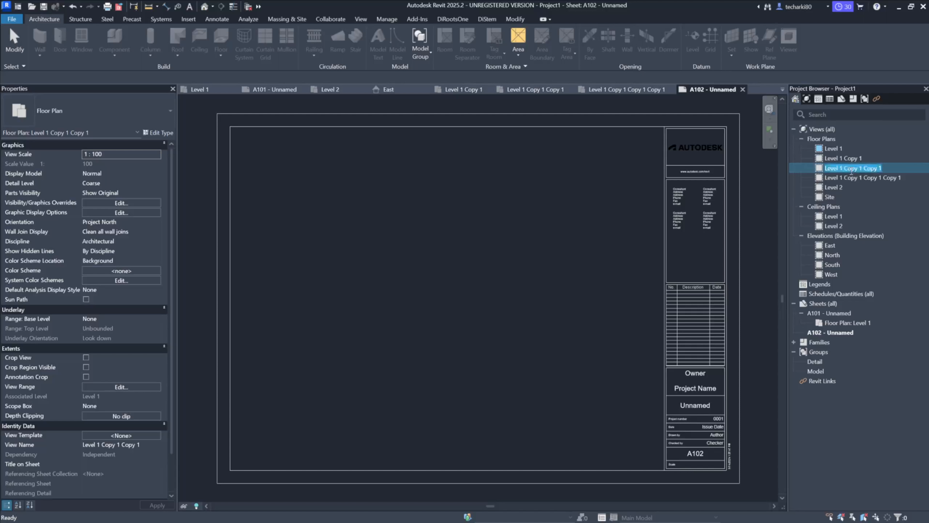
{"action": "left_click", "coordinate": [854, 168]}
{"action": "left_click_drag", "start_coordinate": [844, 168], "coordinate": [882, 168]}
{"action": "key", "text": "BackSpace"}
{"action": "type", "text": "- F"}
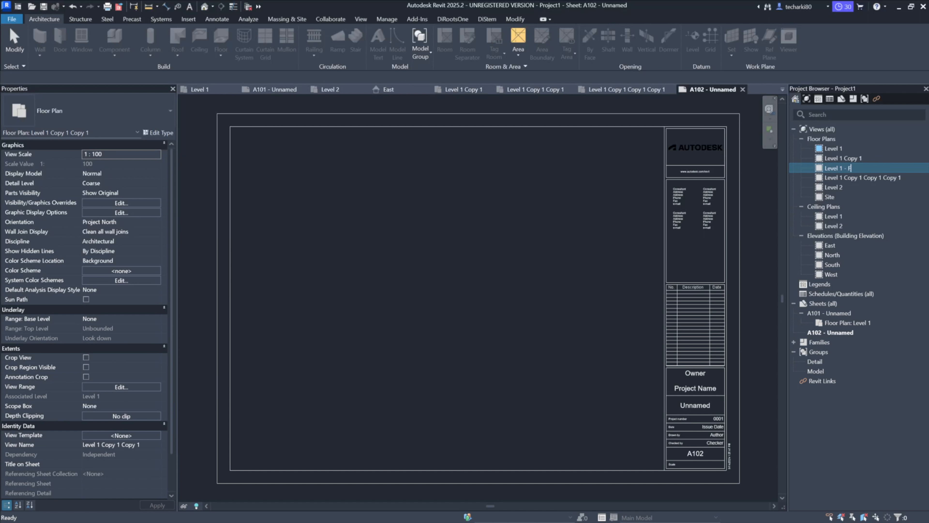
{"action": "type", "text": "LOOR PATTERN PLAN"}
{"action": "key", "text": "Return"}
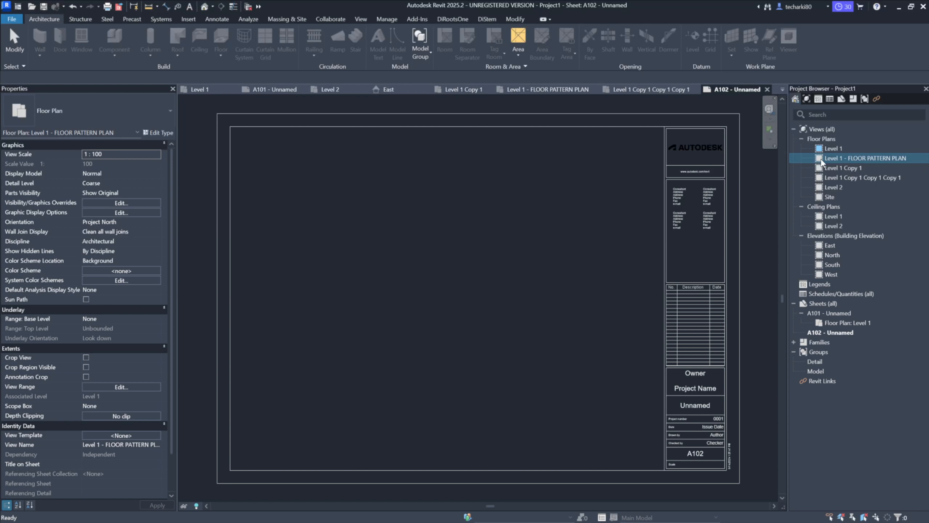
Place the Level 1 - FLOOR PATTERN PLAN view in the middle of sheet A102's drawing area
{"action": "left_click", "coordinate": [847, 168]}
{"action": "left_click", "coordinate": [859, 157]}
{"action": "left_click_drag", "start_coordinate": [416, 292], "coordinate": [426, 292]}
{"action": "left_click", "coordinate": [448, 290]}
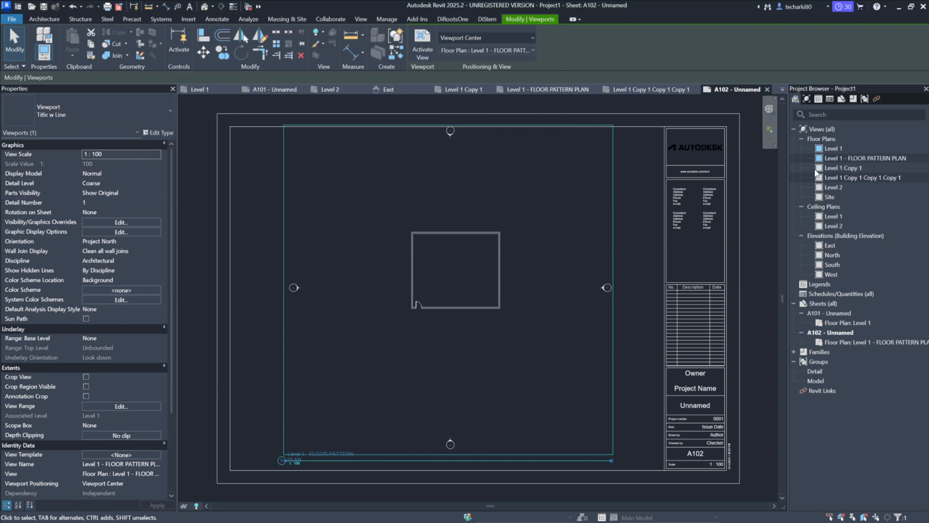
Open sheet A101 and set its name to GENERAL FLOOR PLAN
{"action": "left_click", "coordinate": [838, 149]}
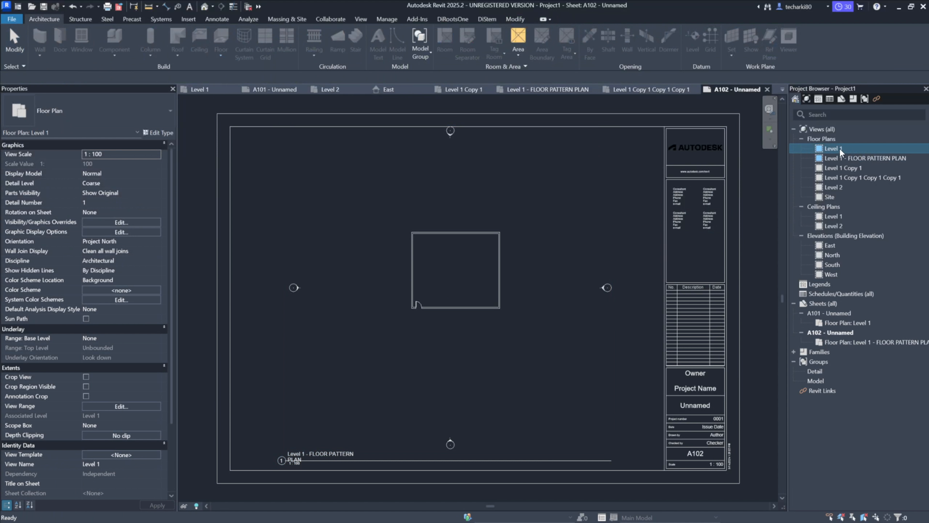
{"action": "double_click", "coordinate": [832, 312]}
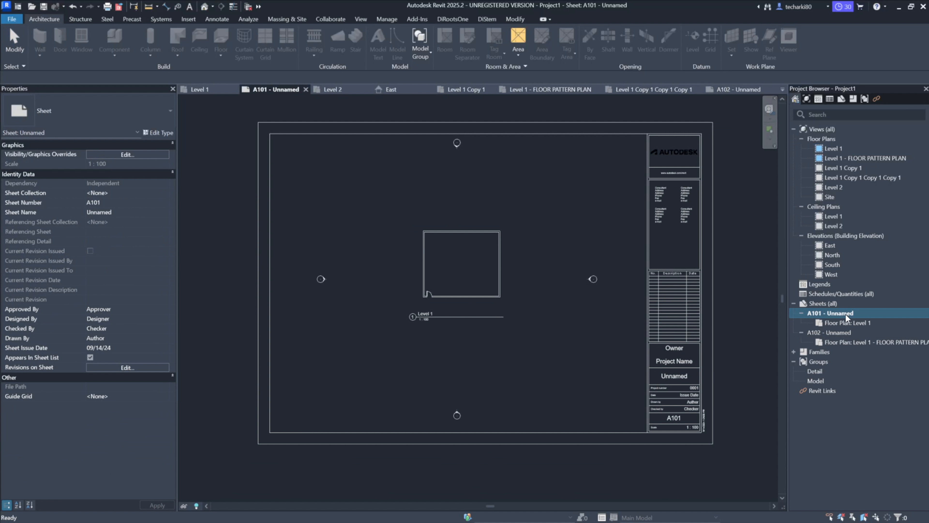
{"action": "left_click", "coordinate": [843, 313]}
{"action": "double_click", "coordinate": [430, 276]}
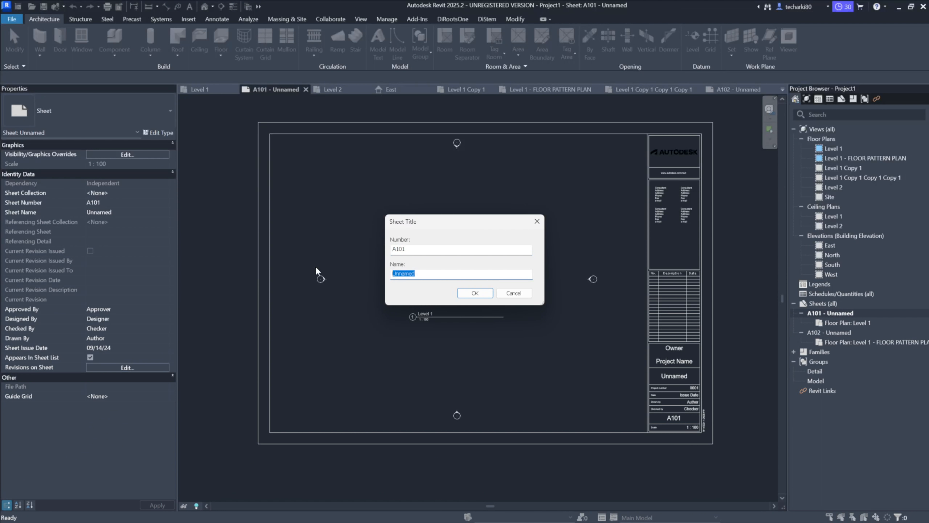
{"action": "type", "text": "GENERAL FLOOR PLAN"}
{"action": "key", "text": "Return"}
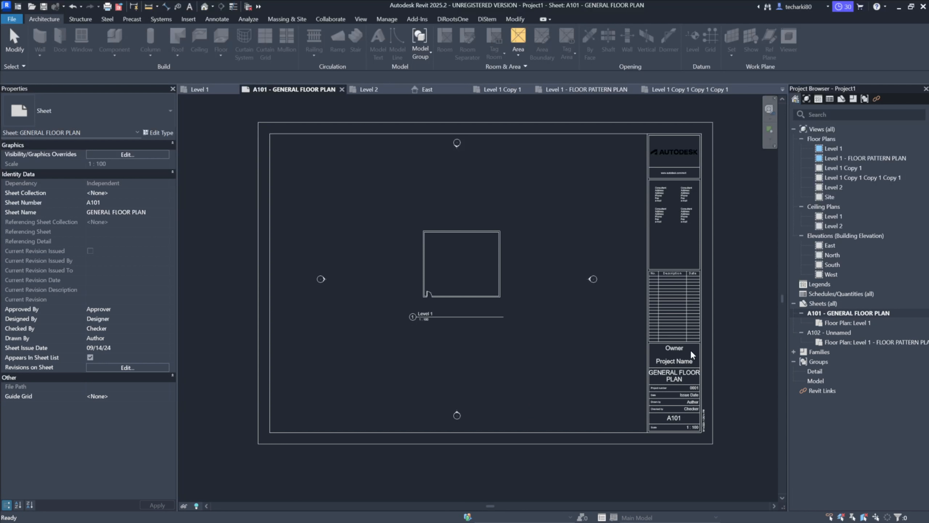
Set the name of sheet A102 to FLOOR PATTERN PLAN
{"action": "left_click", "coordinate": [840, 330]}
{"action": "key", "text": "F2"}
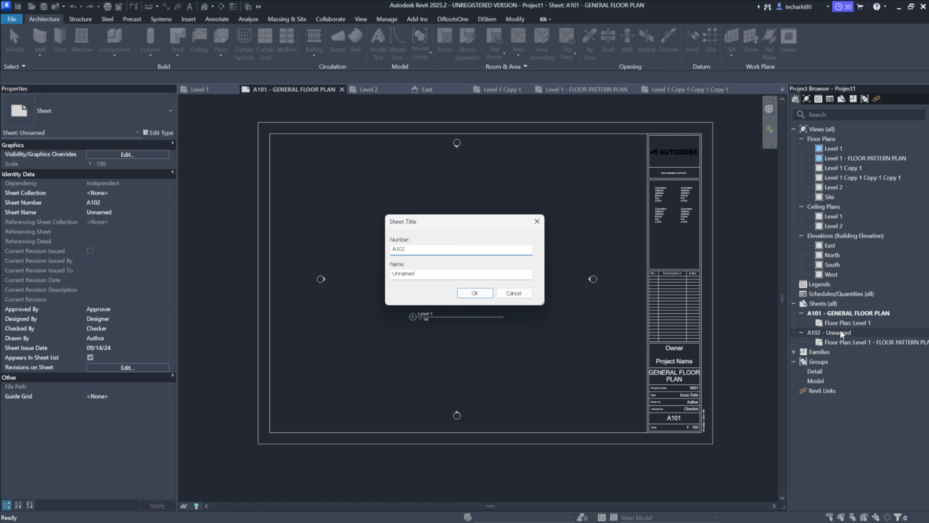
{"action": "key", "text": "Tab"}
{"action": "type", "text": "FL"}
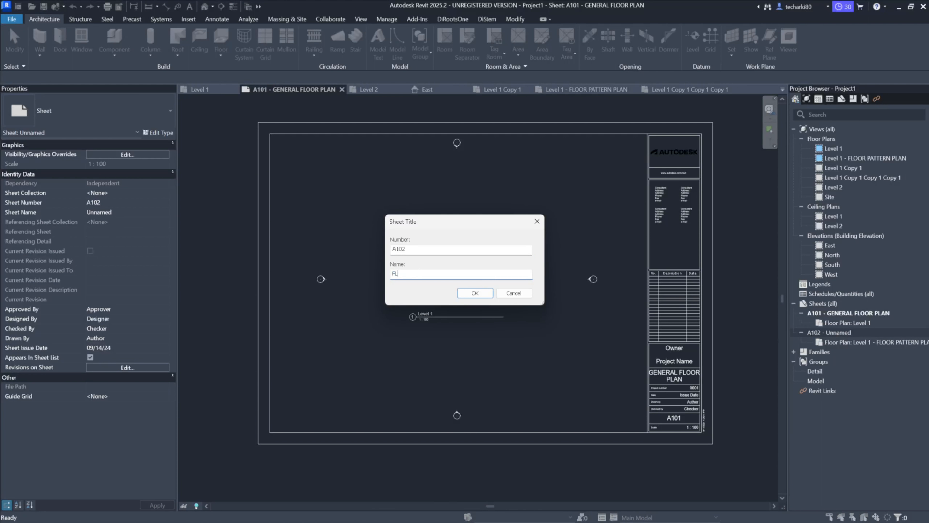
{"action": "type", "text": "OOR PATTERN PLAN"}
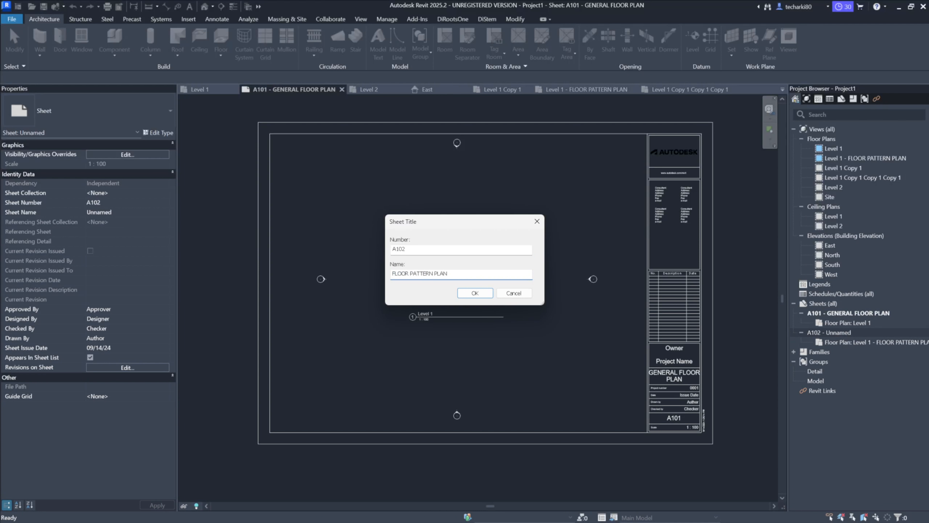
{"action": "key", "text": "Return"}
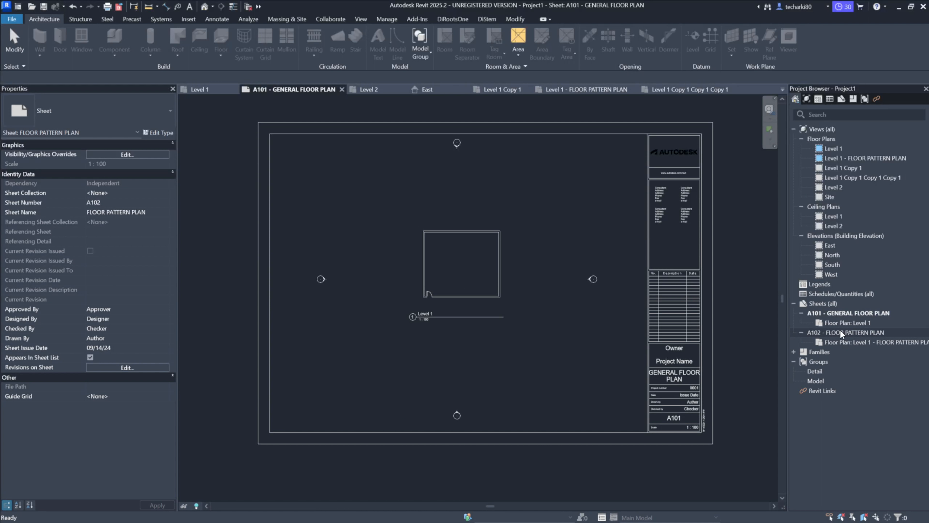
Delete the unused floor plan duplicates Level 1 Copy 1 Copy 1 Copy 1 and Level 1 Copy 1
{"action": "left_click", "coordinate": [821, 312]}
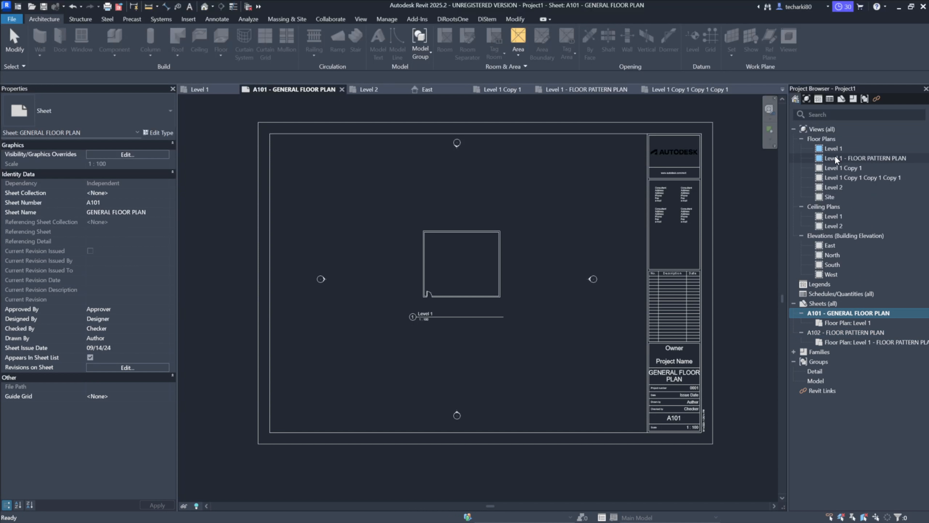
{"action": "left_click", "coordinate": [830, 169]}
{"action": "left_click", "coordinate": [830, 177]}
{"action": "left_click", "coordinate": [829, 188]}
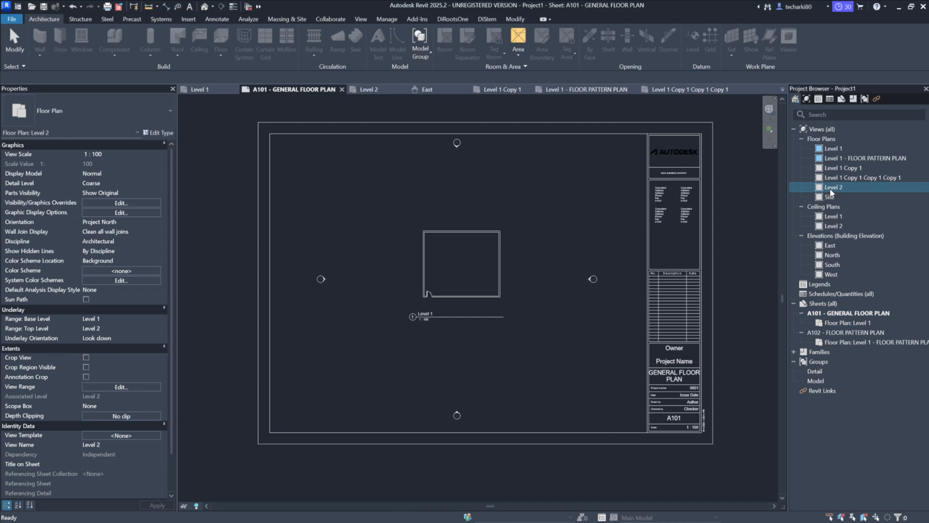
{"action": "left_click", "coordinate": [839, 169]}
{"action": "left_click", "coordinate": [839, 176]}
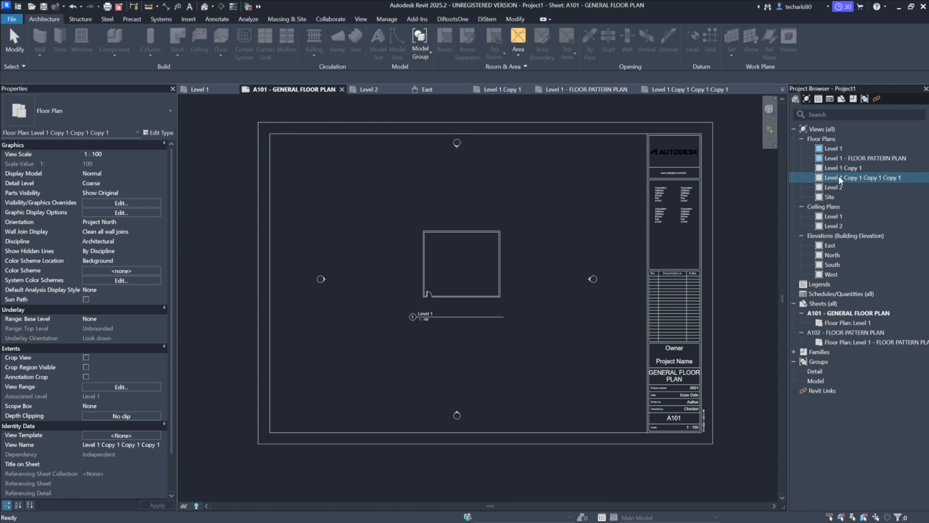
{"action": "left_click", "coordinate": [840, 169]}
{"action": "left_click", "coordinate": [843, 177]}
{"action": "right_click", "coordinate": [843, 177]}
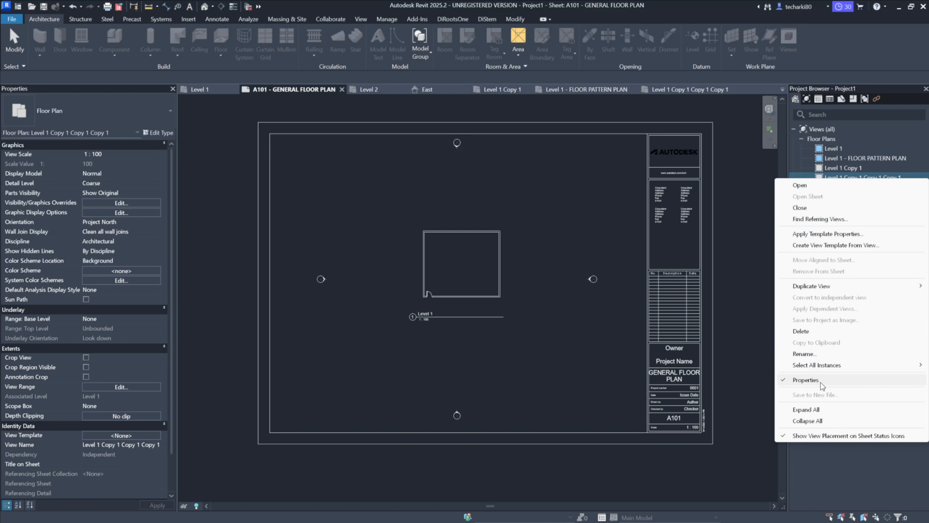
{"action": "left_click", "coordinate": [809, 332]}
{"action": "right_click", "coordinate": [833, 167]}
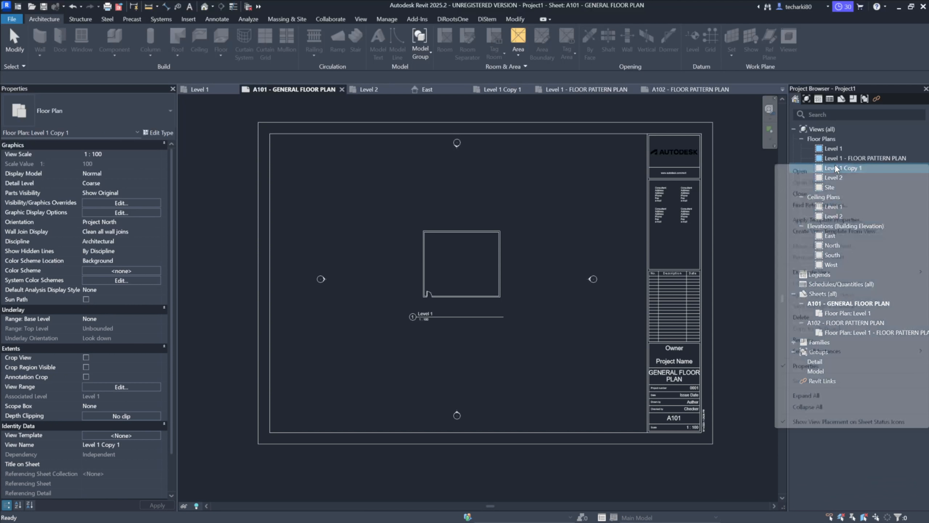
{"action": "left_click", "coordinate": [802, 316]}
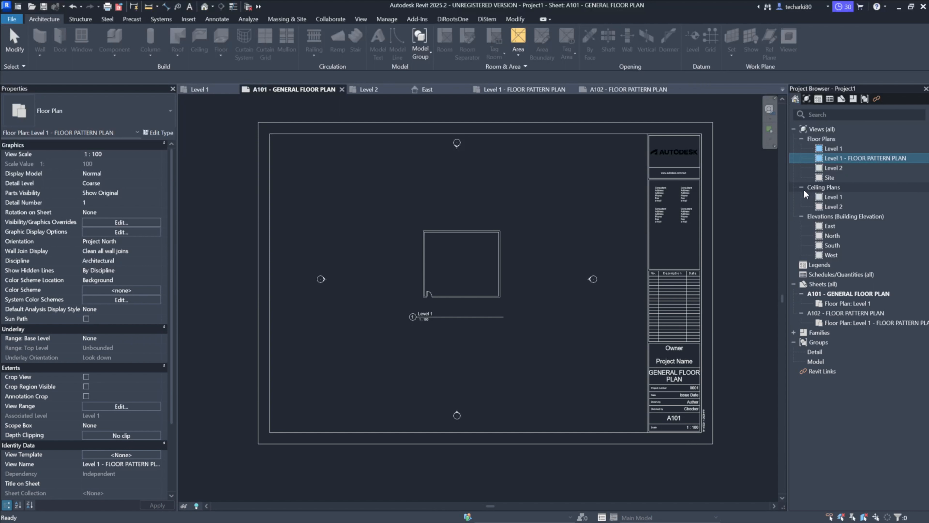
Look over the massing and site tools, and switch the drawing canvas to the light theme
{"action": "left_click", "coordinate": [743, 194]}
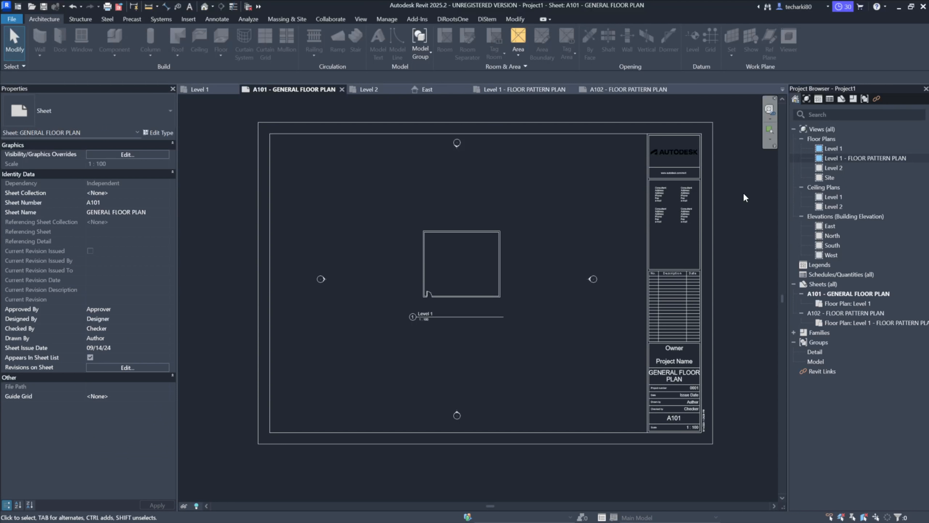
{"action": "left_click", "coordinate": [285, 18]}
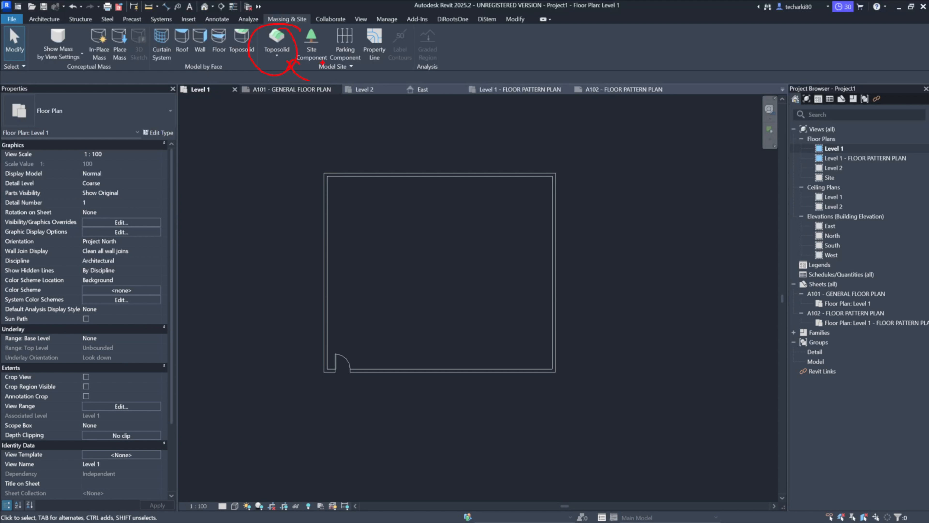
{"action": "left_click", "coordinate": [360, 18]}
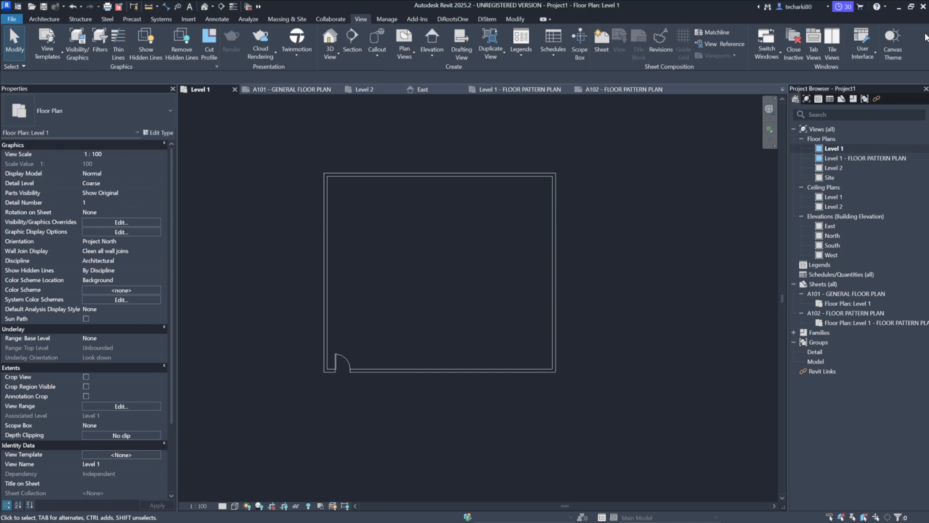
{"action": "left_click", "coordinate": [893, 40]}
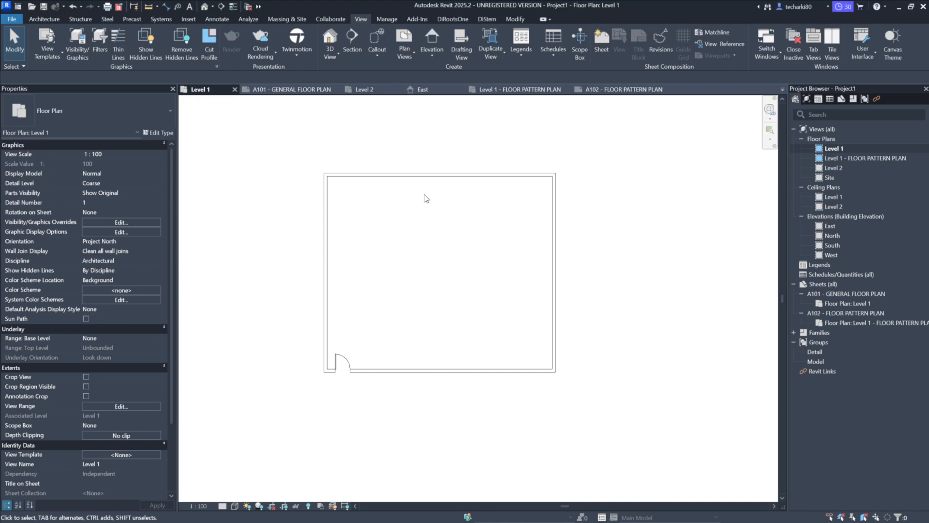
{"action": "scroll", "coordinate": [428, 205], "scroll_direction": "up", "scroll_amount": 2}
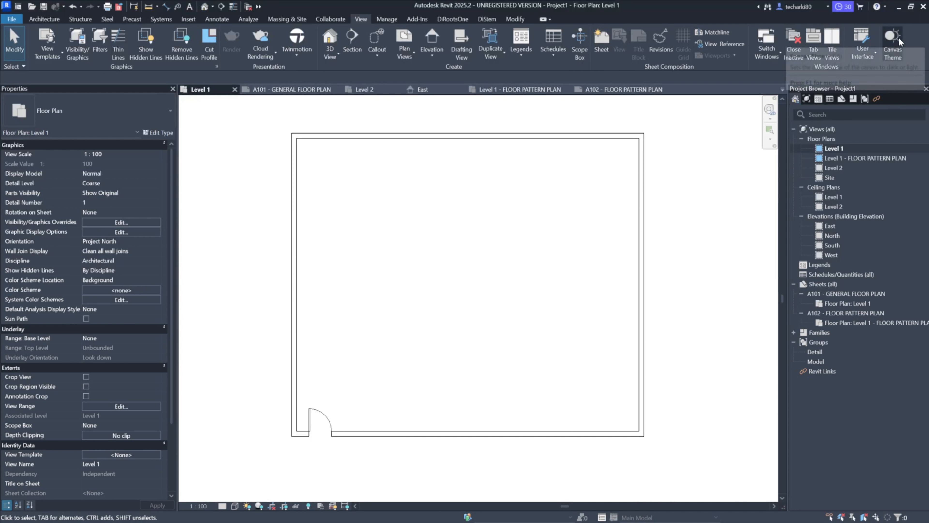
Examine the visibility options for user interface elements and the Twinmotion options
{"action": "left_click", "coordinate": [871, 52]}
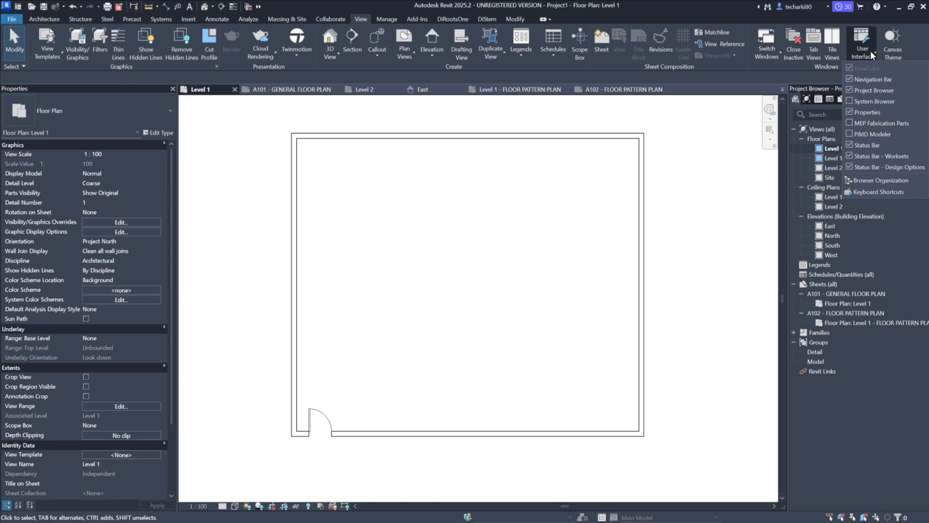
{"action": "left_click", "coordinate": [870, 52]}
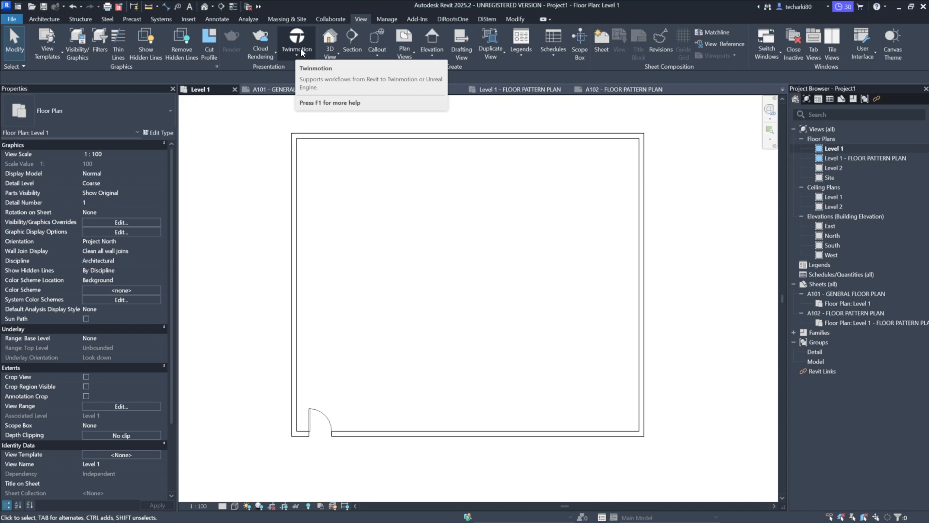
{"action": "left_click", "coordinate": [293, 56]}
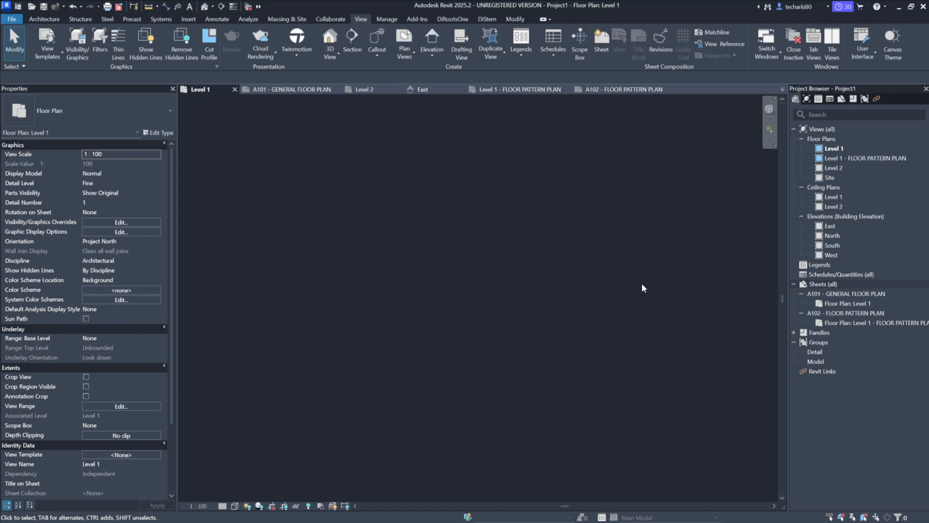
Create a new sheet collection under Sheets and name it FOR TENDER
{"action": "right_click", "coordinate": [820, 283]}
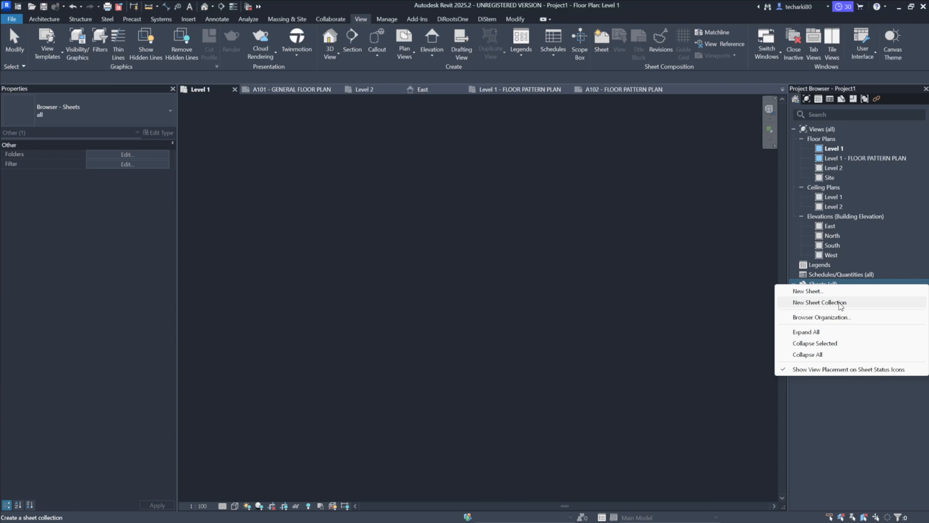
{"action": "left_click", "coordinate": [854, 302]}
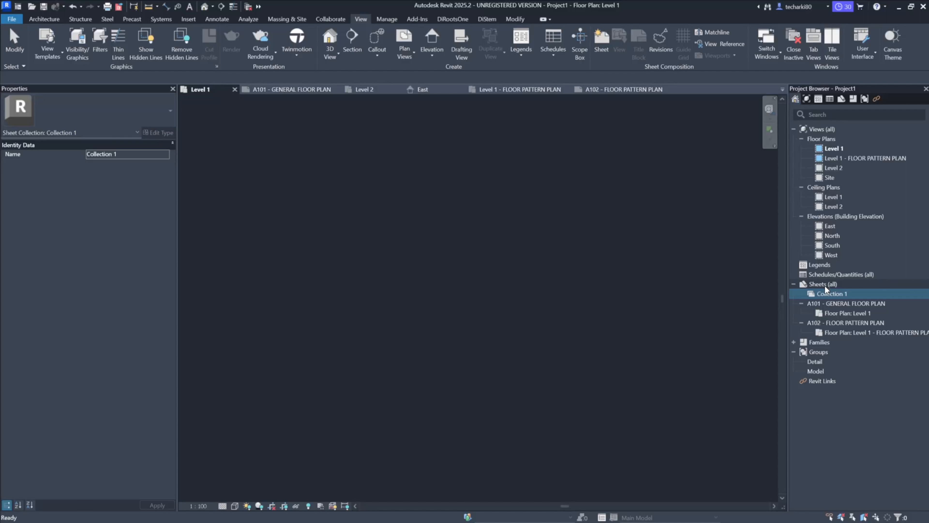
{"action": "right_click", "coordinate": [839, 295]}
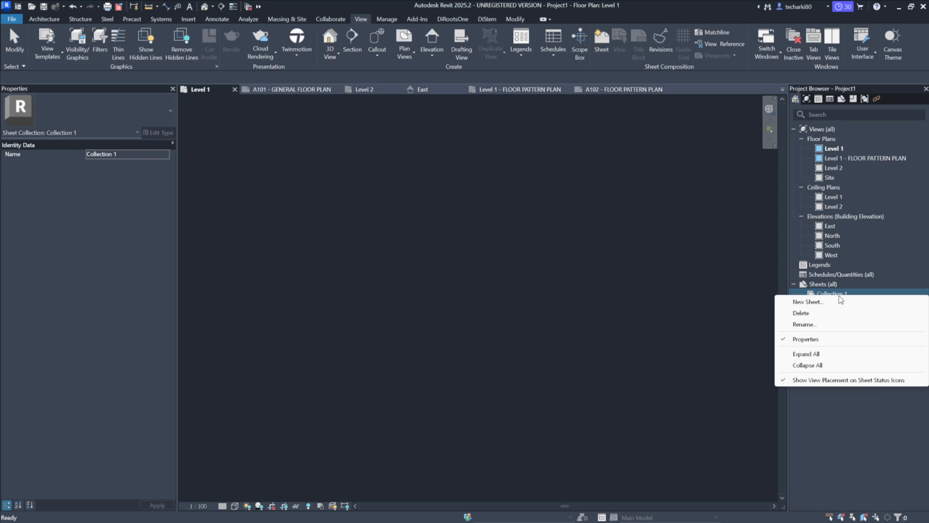
{"action": "left_click", "coordinate": [817, 322]}
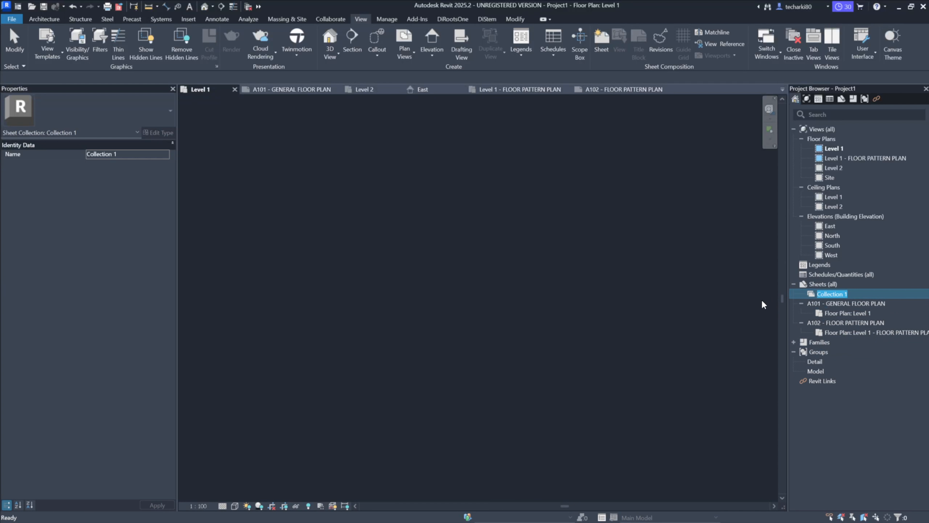
{"action": "type", "text": "FOR TENDER"}
{"action": "key", "text": "Return"}
Move sheet A101 - GENERAL FLOOR PLAN into the FOR TENDER collection and check its sheet collection assignment
{"action": "left_click", "coordinate": [868, 303]}
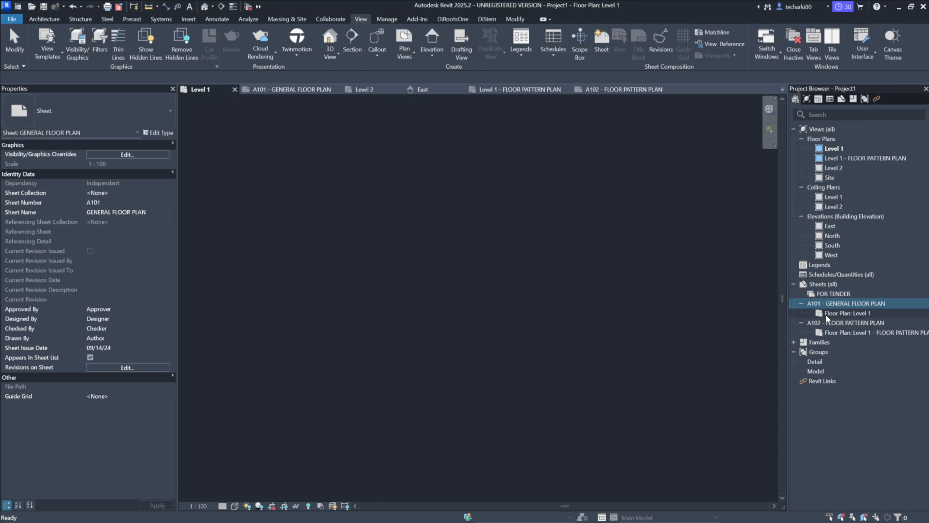
{"action": "left_click", "coordinate": [836, 303]}
{"action": "left_click", "coordinate": [514, 291]}
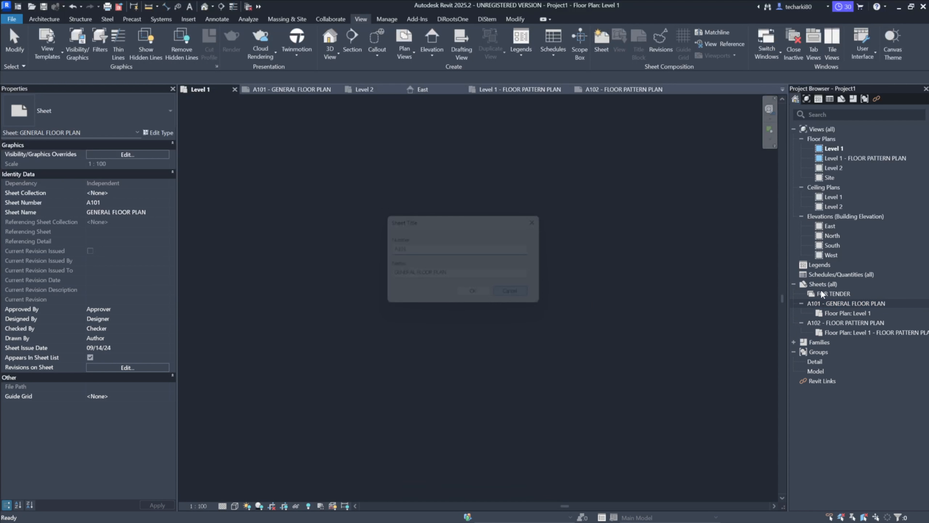
{"action": "left_click", "coordinate": [850, 303]}
{"action": "left_click_drag", "start_coordinate": [845, 295], "coordinate": [844, 293]}
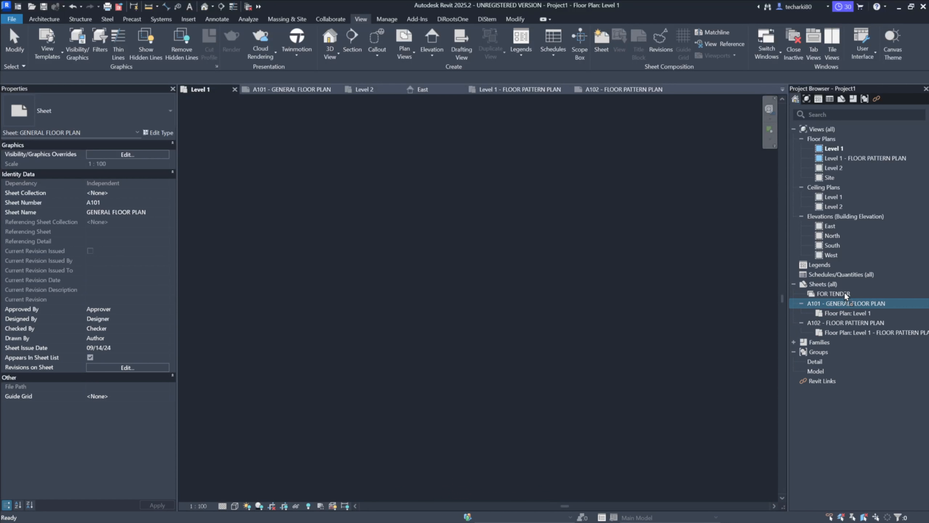
{"action": "left_click", "coordinate": [816, 295]}
{"action": "left_click", "coordinate": [801, 293]}
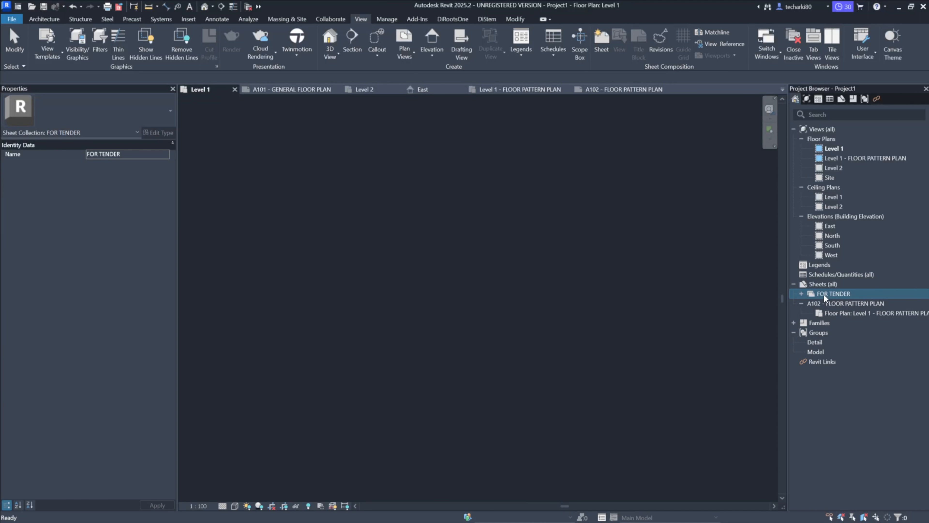
{"action": "left_click", "coordinate": [800, 293]}
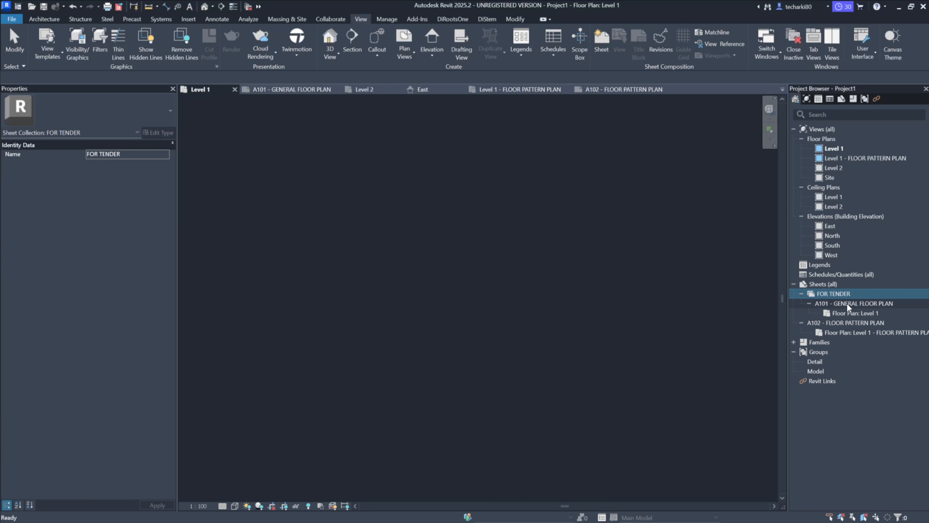
{"action": "left_click", "coordinate": [846, 303]}
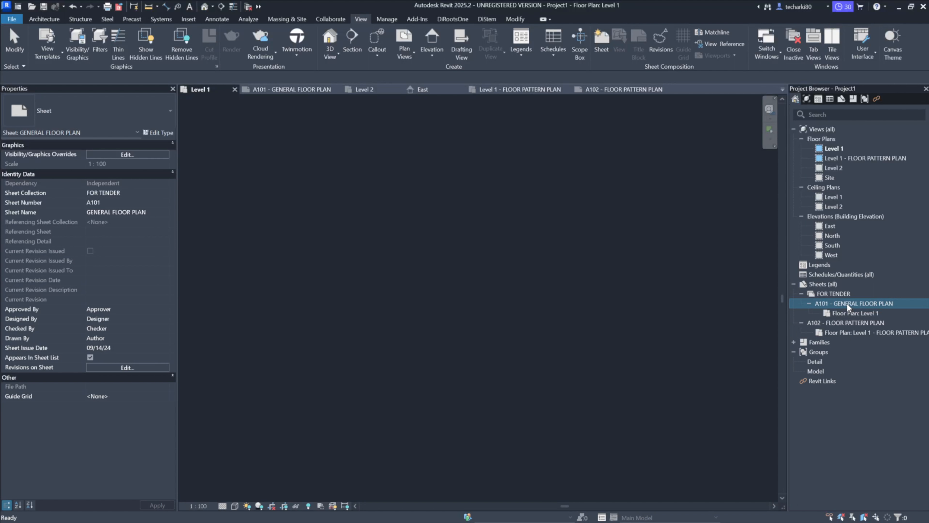
{"action": "left_click", "coordinate": [842, 295]}
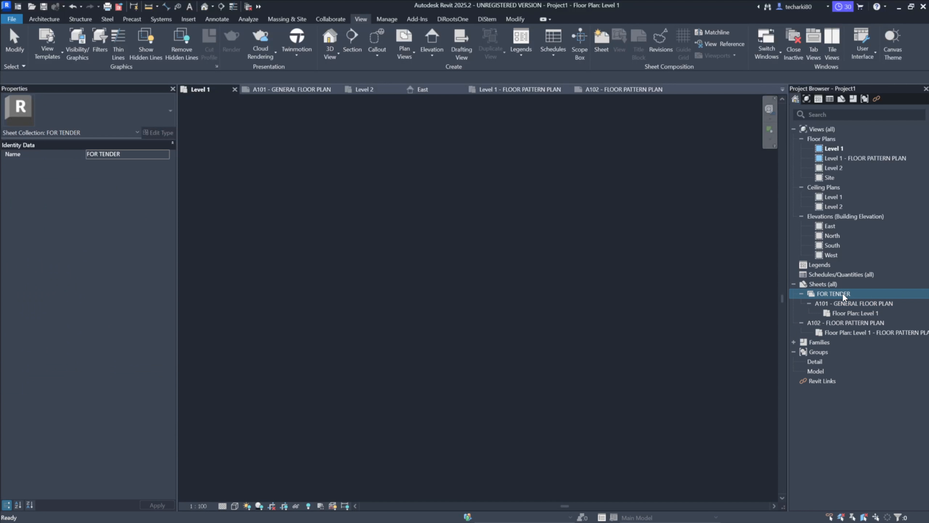
{"action": "left_click", "coordinate": [801, 294]}
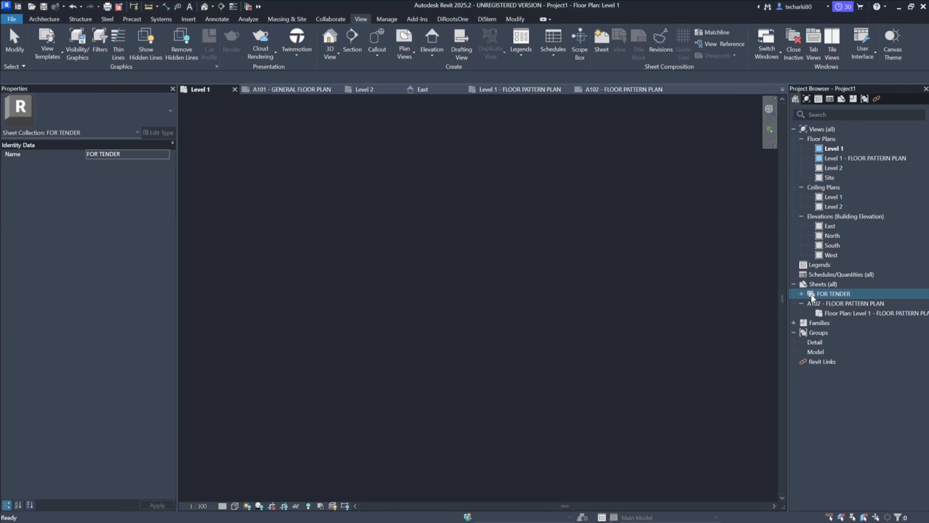
Create a second sheet collection under Sheets and name it FOR PERMIT
{"action": "right_click", "coordinate": [834, 297]}
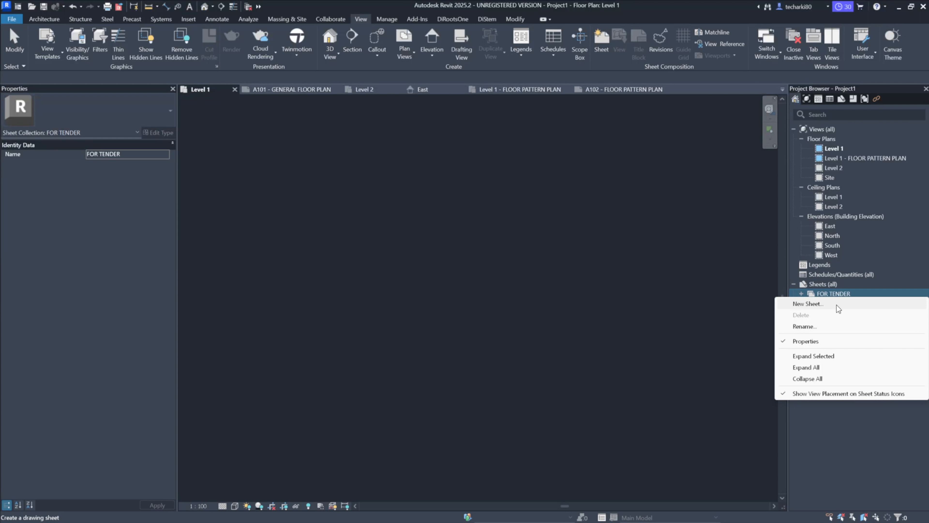
{"action": "left_click", "coordinate": [821, 283]}
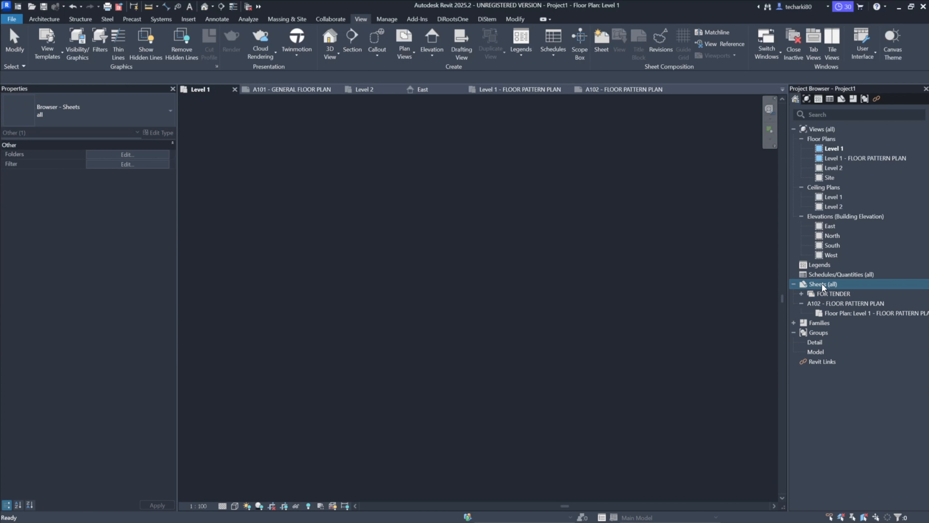
{"action": "right_click", "coordinate": [821, 283]}
{"action": "left_click", "coordinate": [832, 301]}
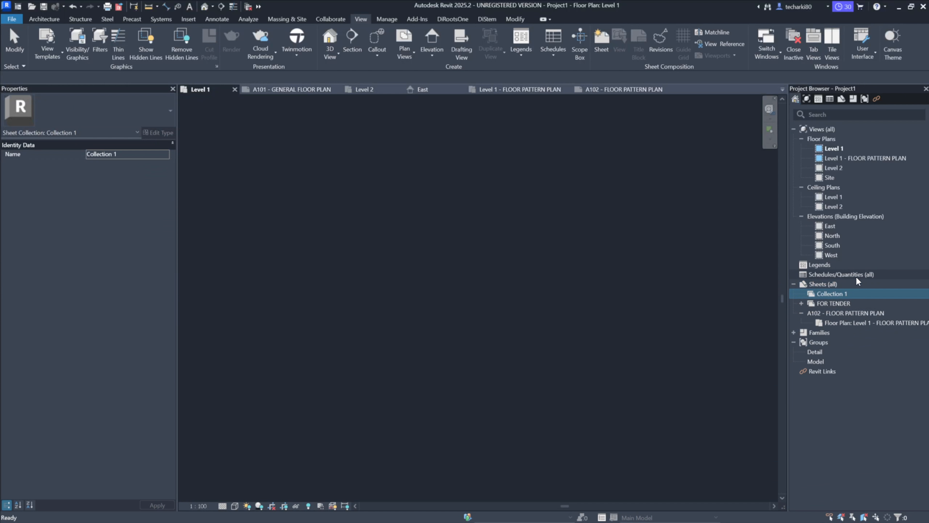
{"action": "right_click", "coordinate": [838, 291]}
{"action": "left_click", "coordinate": [823, 323]}
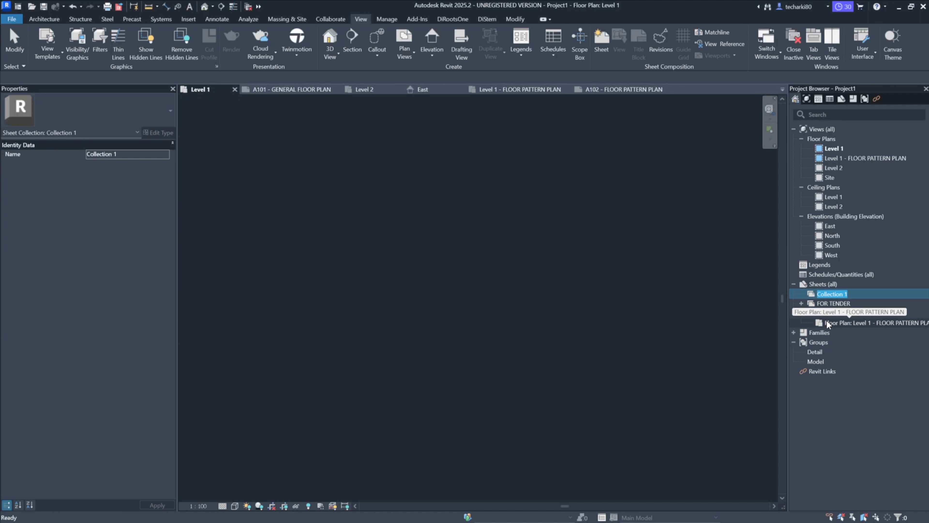
{"action": "type", "text": "FOR PERMITY"}
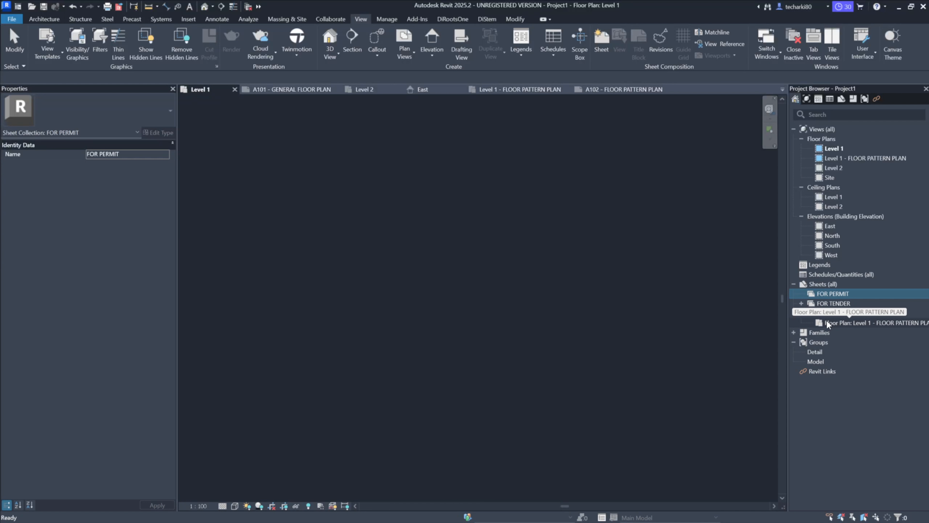
Move sheet A102 - FLOOR PATTERN PLAN into the FOR PERMIT collection and review both sheet collections
{"action": "left_click", "coordinate": [856, 312]}
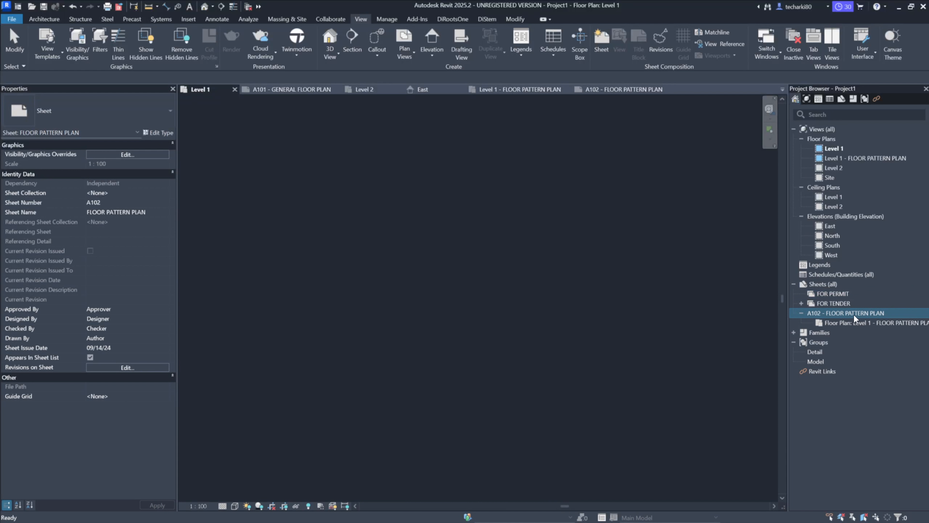
{"action": "left_click_drag", "start_coordinate": [833, 295], "coordinate": [833, 296]}
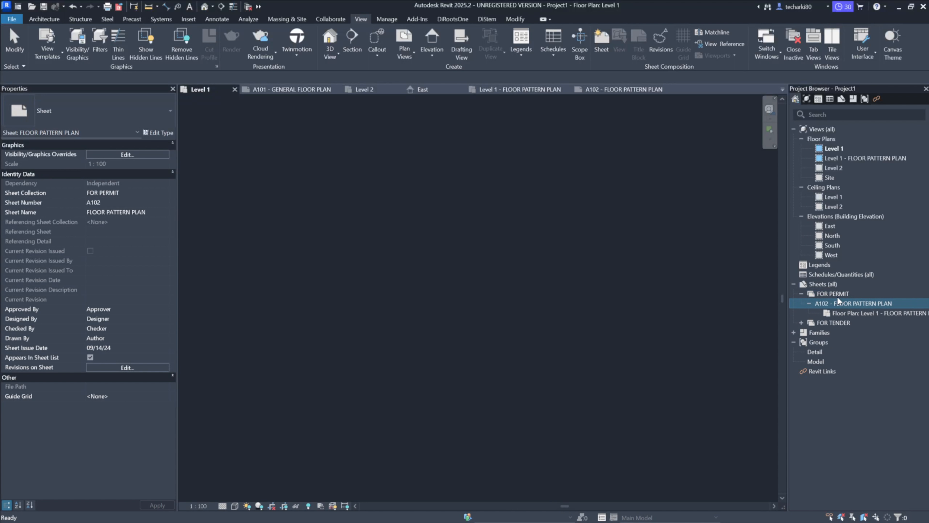
{"action": "left_click", "coordinate": [841, 302]}
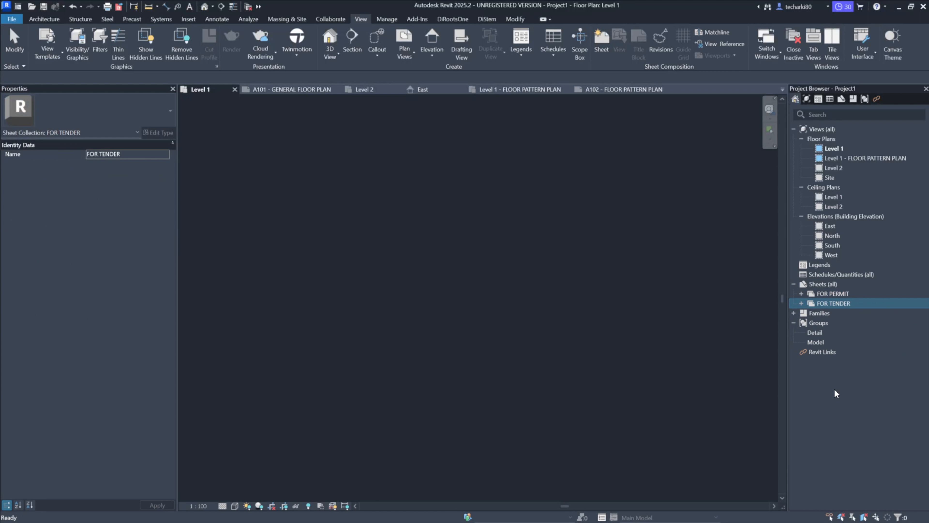
{"action": "left_click", "coordinate": [856, 294]}
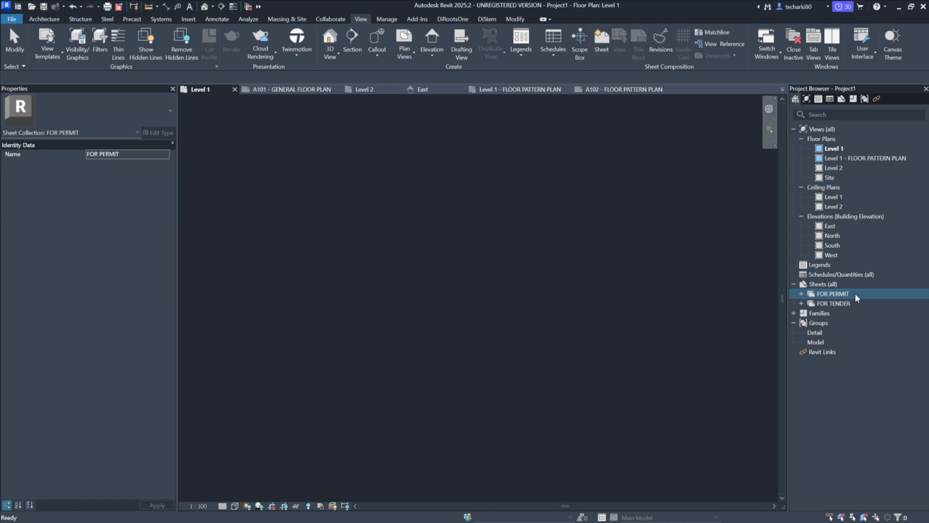
{"action": "left_click", "coordinate": [849, 299]}
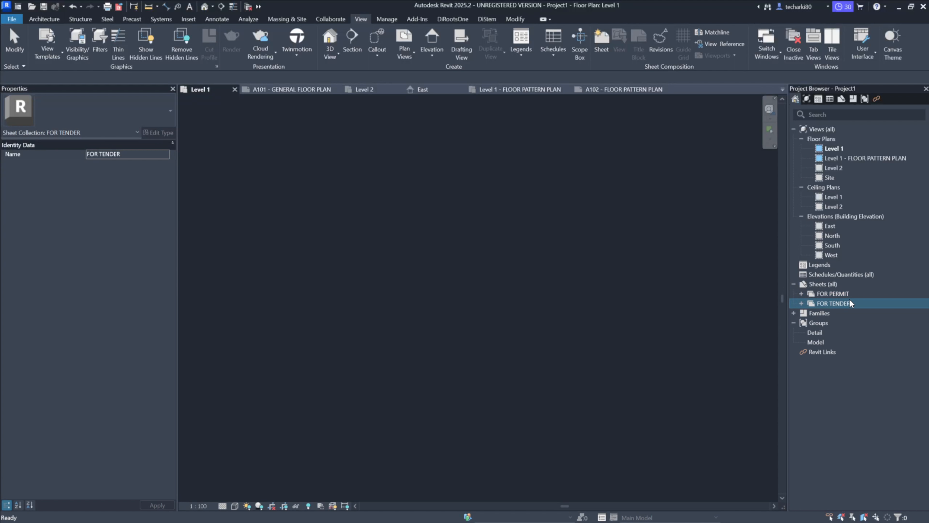
{"action": "left_click", "coordinate": [801, 303]}
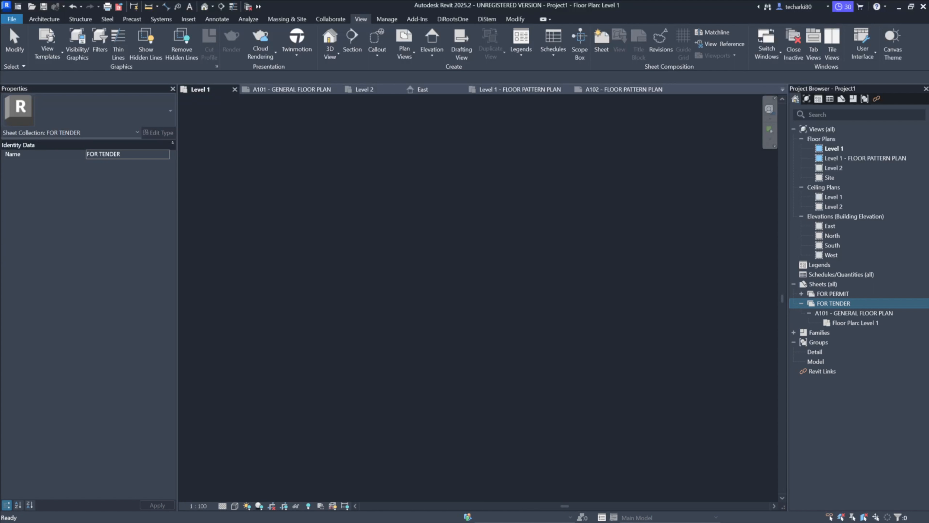
{"action": "left_click", "coordinate": [508, 231]}
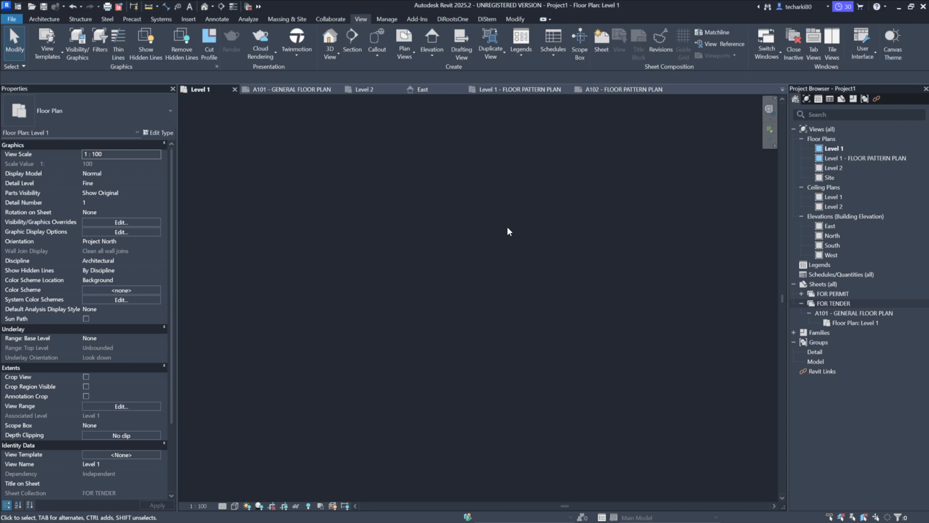
Start the Wall tool and choose Interior - Blockwork 100 as the base type in the wall's type properties
{"action": "left_click", "coordinate": [48, 17]}
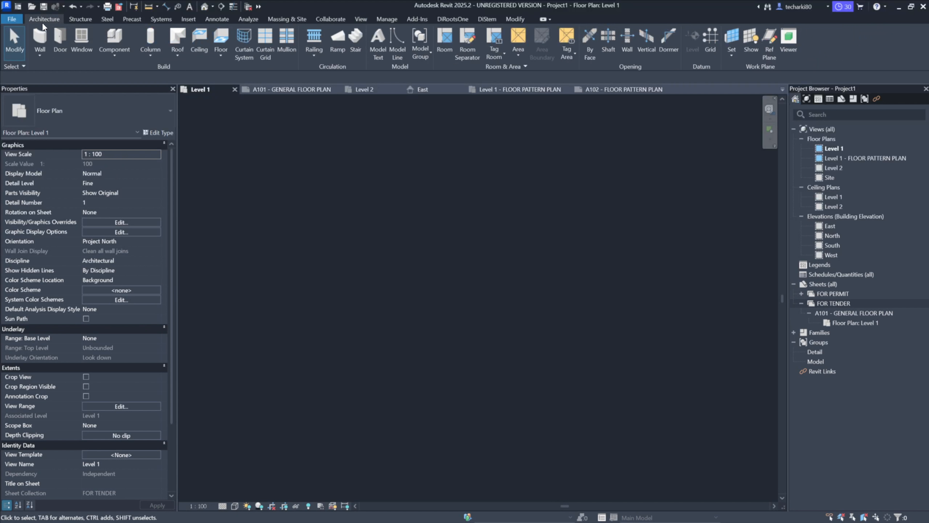
{"action": "left_click", "coordinate": [40, 37]}
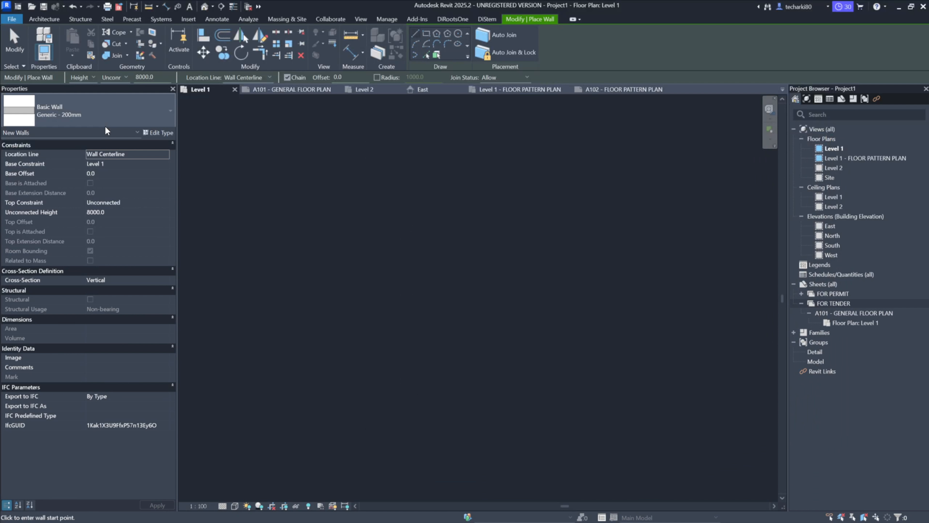
{"action": "left_click", "coordinate": [157, 133]}
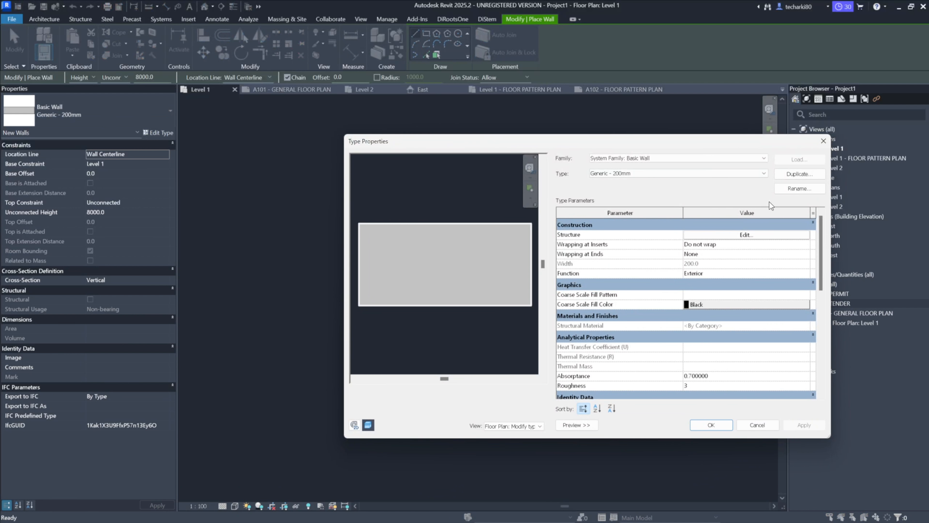
{"action": "left_click", "coordinate": [795, 175]}
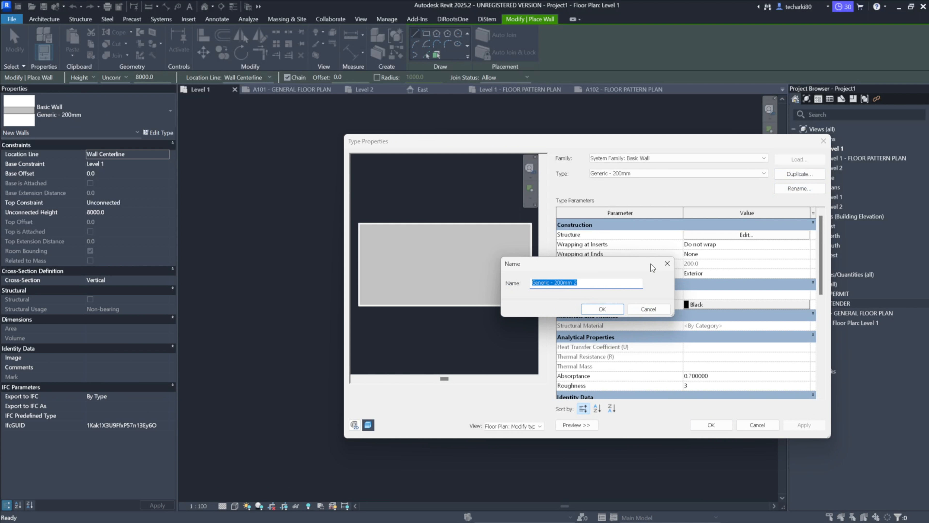
{"action": "left_click", "coordinate": [676, 257]}
{"action": "left_click", "coordinate": [676, 174]}
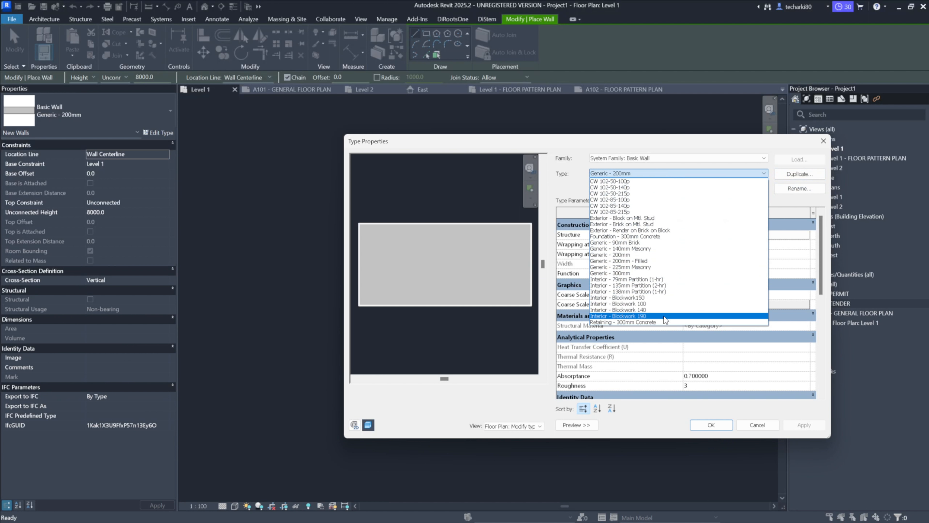
{"action": "left_click", "coordinate": [662, 304]}
Duplicate the Interior - Blockwork 100 wall type under the name Interior - Blockwork 150
{"action": "left_click", "coordinate": [799, 174]}
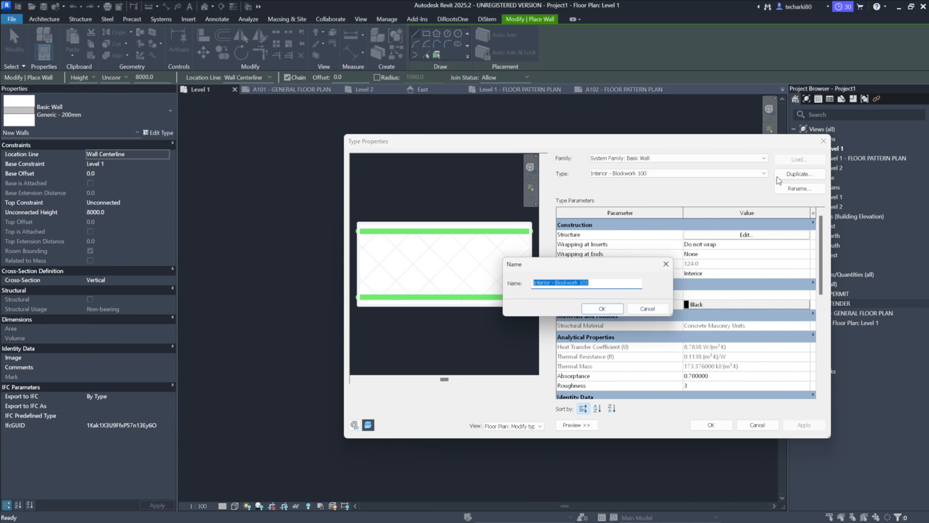
{"action": "left_click", "coordinate": [609, 284]}
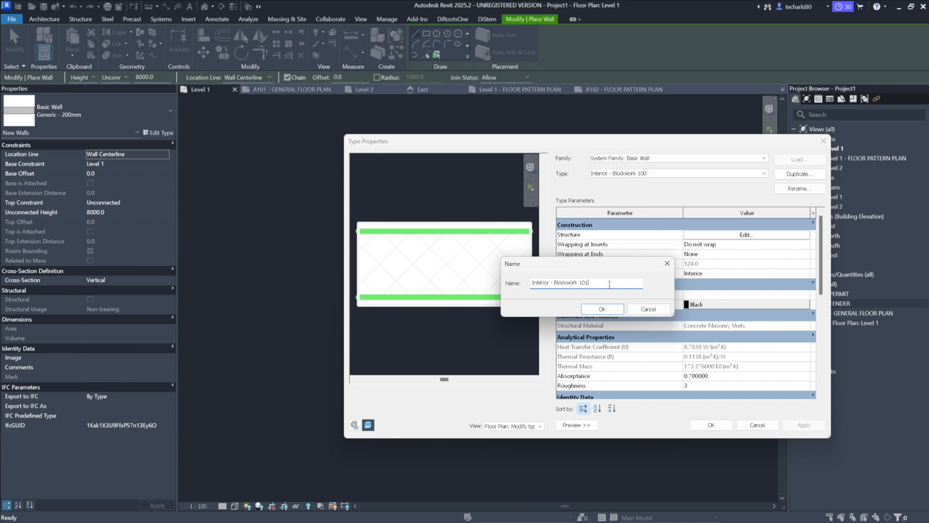
{"action": "key", "text": "BackSpace"}
{"action": "key", "text": "BackSpace"}
{"action": "key", "text": "BackSpace"}
{"action": "type", "text": "150"}
{"action": "key", "text": "Return"}
Set both gypsum finish layers in the Interior - Blockwork 150 wall structure to a thickness of 25 mm
{"action": "left_click", "coordinate": [709, 237]}
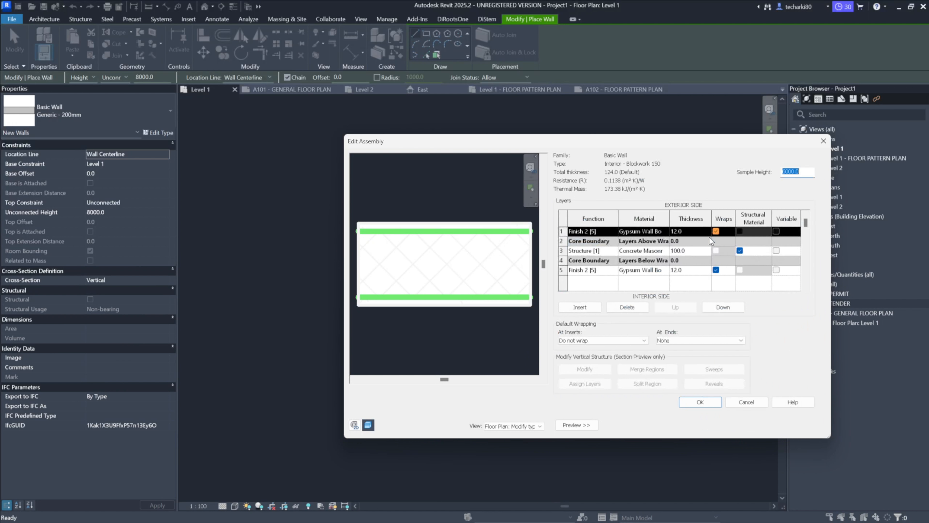
{"action": "left_click", "coordinate": [695, 231]}
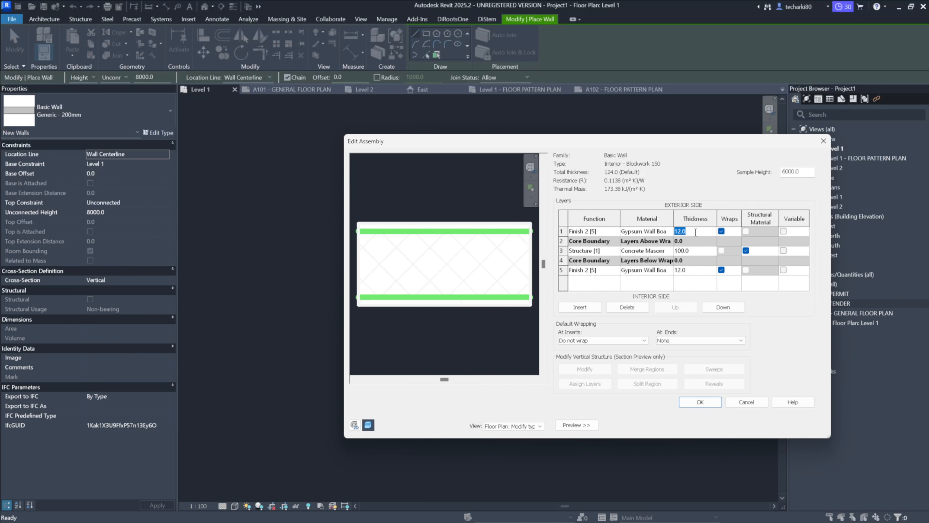
{"action": "type", "text": "250"}
{"action": "key", "text": "BackSpace"}
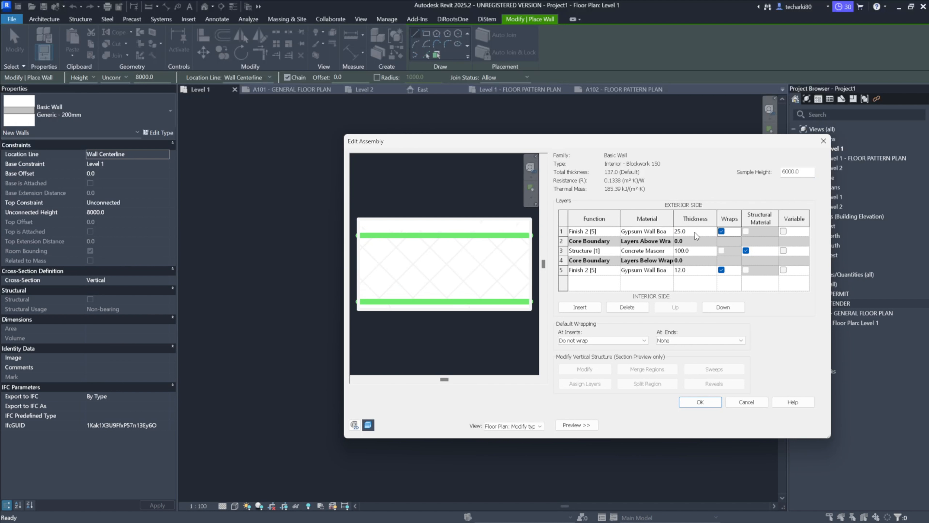
{"action": "left_click", "coordinate": [698, 269]}
{"action": "type", "text": "25"}
{"action": "key", "text": "Tab"}
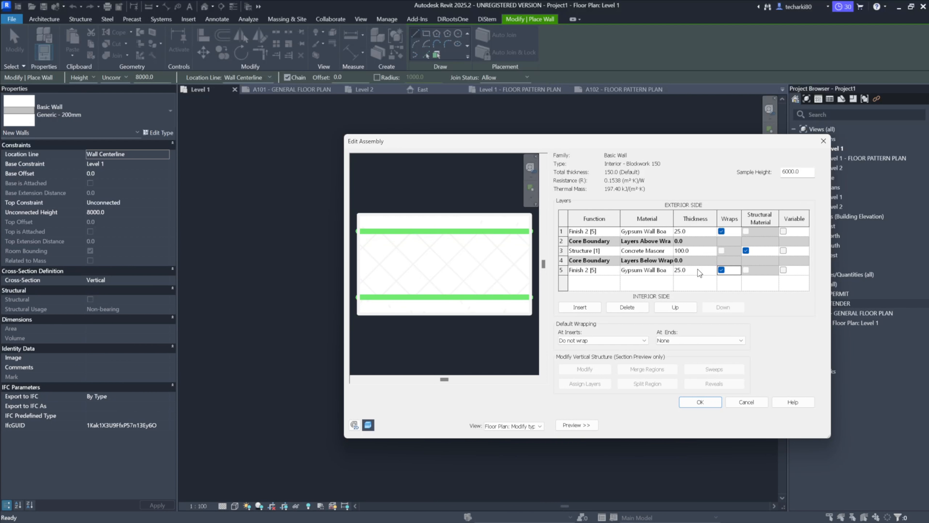
Confirm the Interior - Blockwork 150 layer structure and apply it as the wall type for placement
{"action": "left_click", "coordinate": [702, 403]}
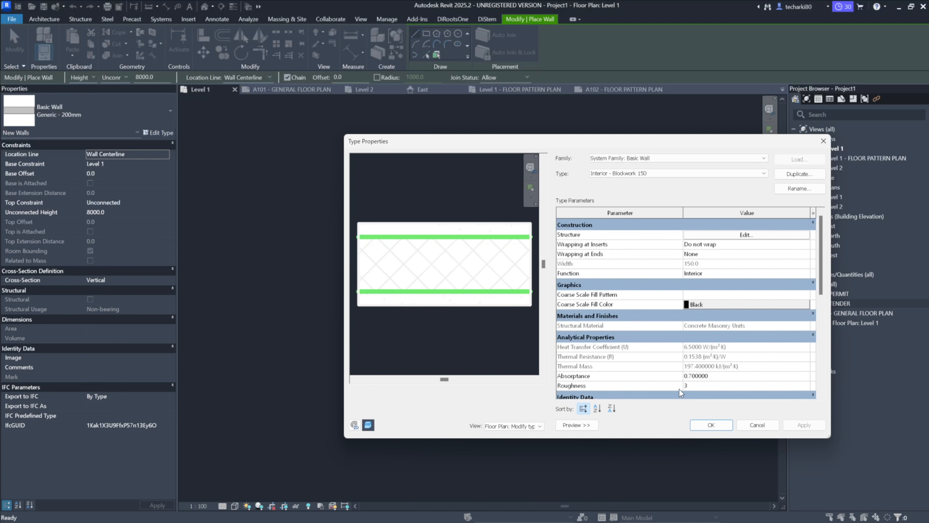
{"action": "left_click", "coordinate": [711, 424]}
{"action": "left_click", "coordinate": [714, 424]}
{"action": "key", "text": "Escape"}
Draw a horizontal Interior - Blockwork 150 wall about 3.3 m long, plus a separate perpendicular wall just below its middle
{"action": "left_click", "coordinate": [344, 212]}
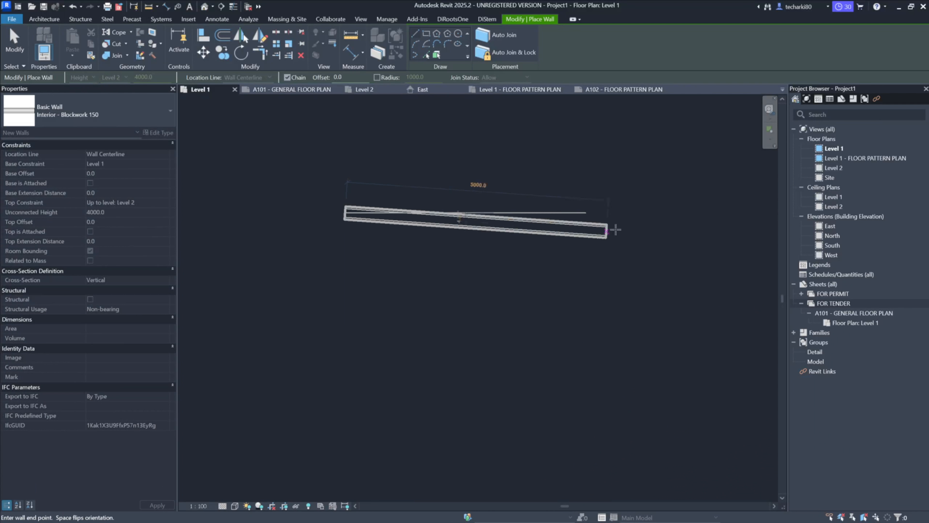
{"action": "left_click", "coordinate": [635, 213]}
{"action": "key", "text": "Escape"}
{"action": "left_click", "coordinate": [493, 314]}
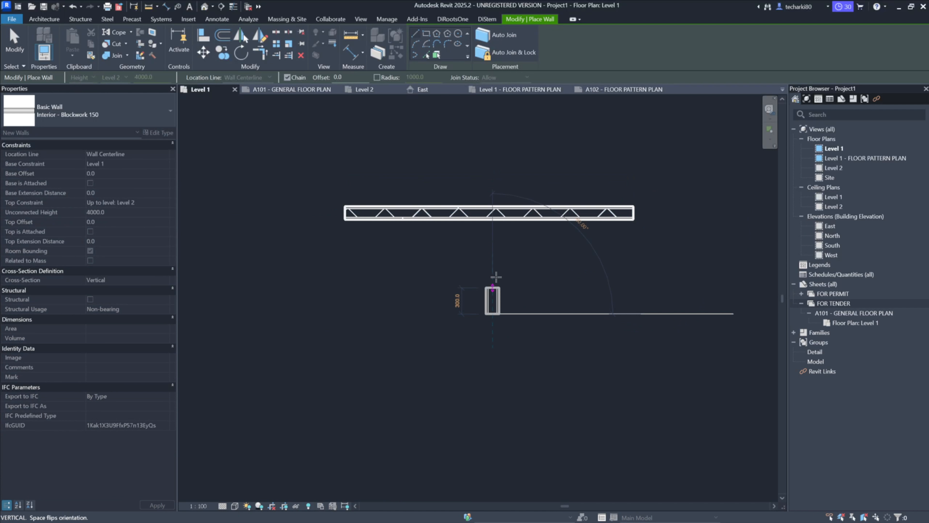
{"action": "left_click", "coordinate": [493, 234]}
{"action": "key", "text": "Escape"}
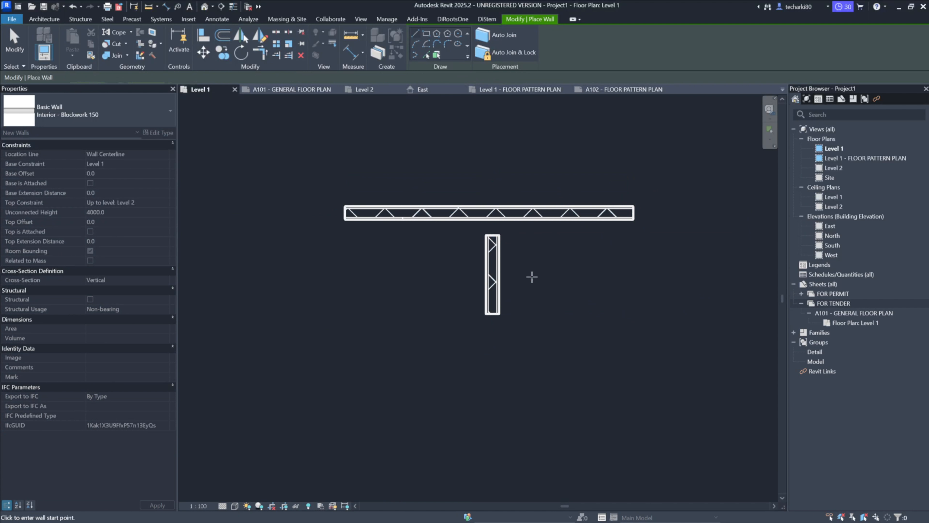
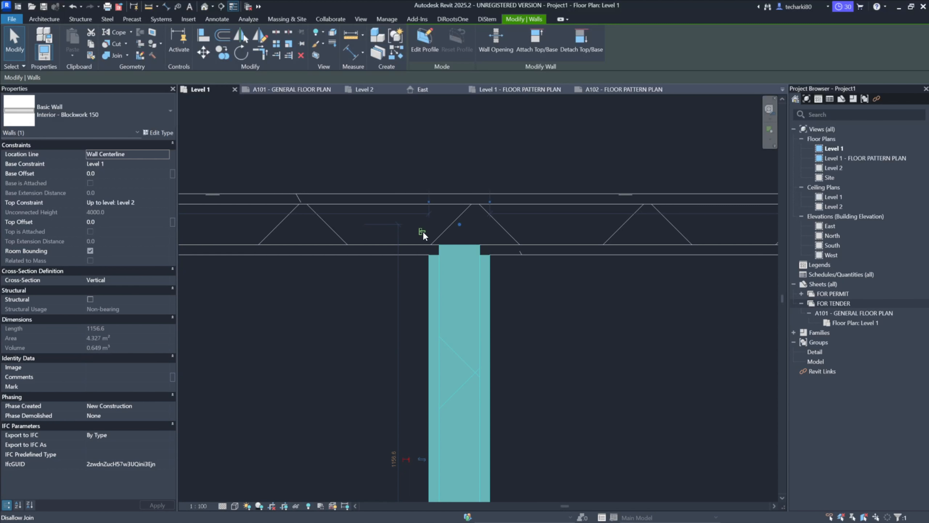
Allow the vertical wall's upper end to join the horizontal wall again
{"action": "left_click", "coordinate": [538, 309]}
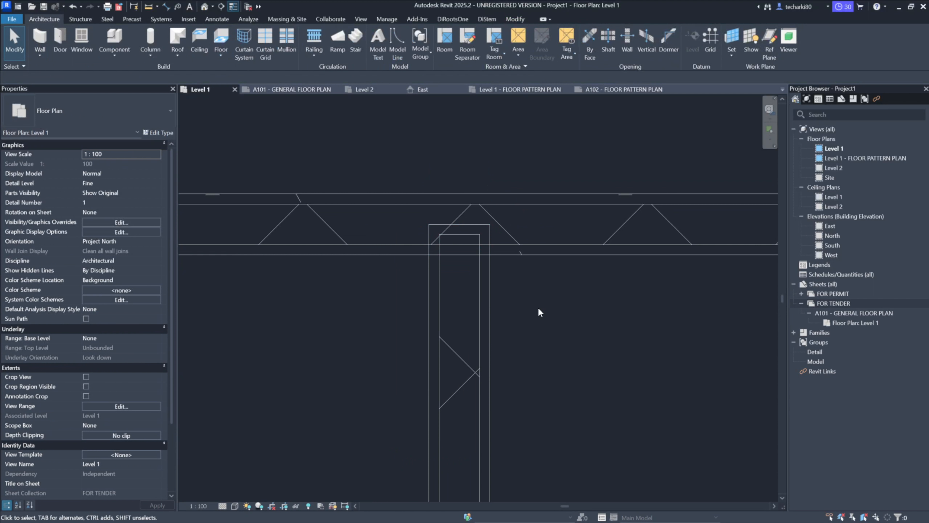
{"action": "left_click", "coordinate": [494, 310]}
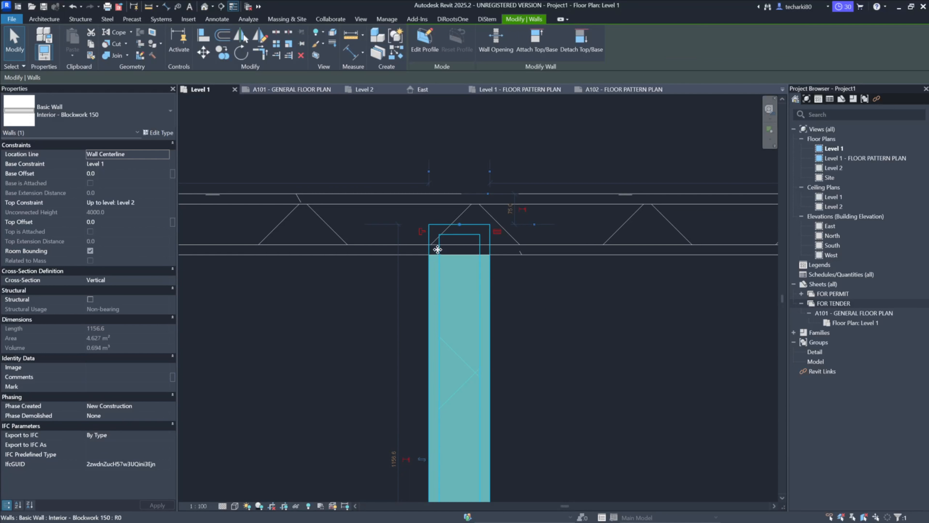
{"action": "left_click", "coordinate": [422, 231]}
{"action": "left_click", "coordinate": [596, 317]}
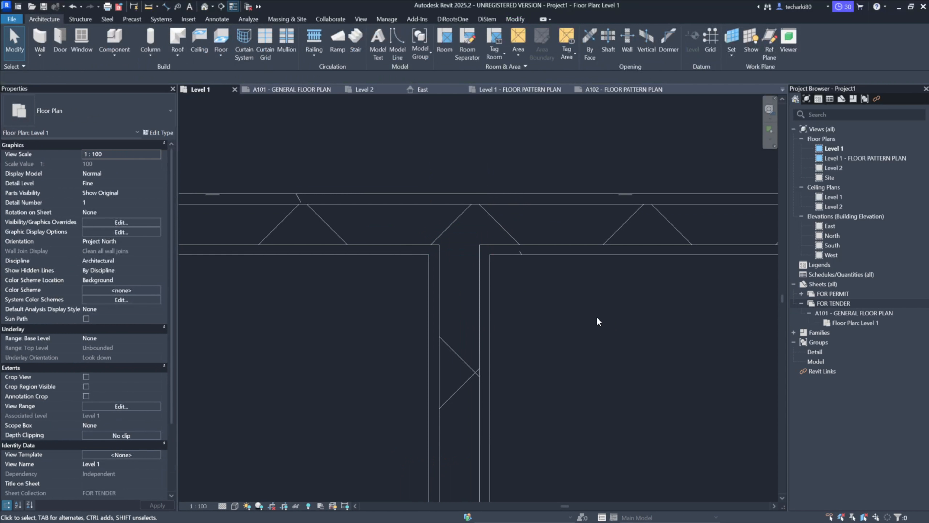
Extend the vertical wall's upper end past the horizontal wall, to a length of about 1540 mm
{"action": "left_click", "coordinate": [490, 339]}
{"action": "scroll", "coordinate": [490, 339], "scroll_direction": "down", "scroll_amount": 2}
{"action": "left_click_drag", "start_coordinate": [473, 305], "coordinate": [473, 196]}
{"action": "left_click", "coordinate": [554, 376]}
Create a similar wall from the vertical one, drawing it about 680 mm long across the horizontal wall
{"action": "left_click", "coordinate": [475, 377]}
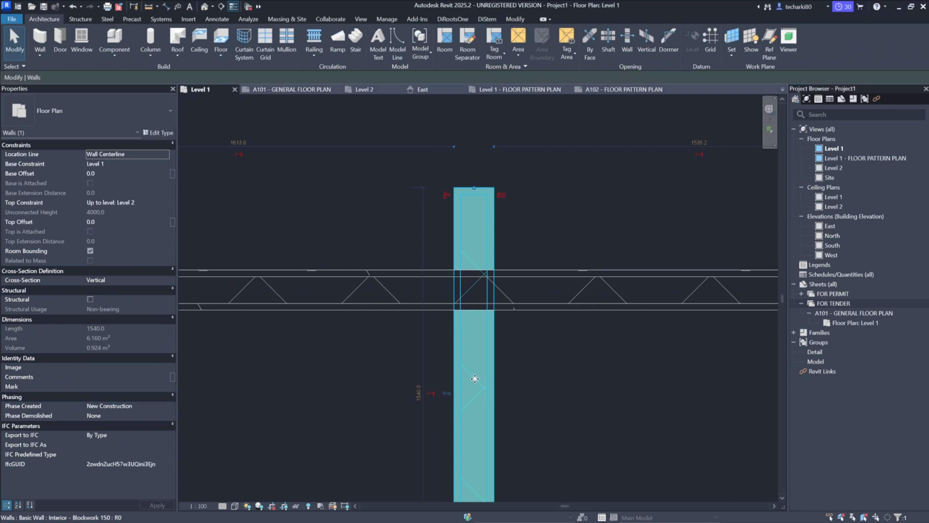
{"action": "key", "text": "c"}
{"action": "key", "text": "s"}
{"action": "left_click", "coordinate": [635, 396]}
{"action": "left_click", "coordinate": [635, 216]}
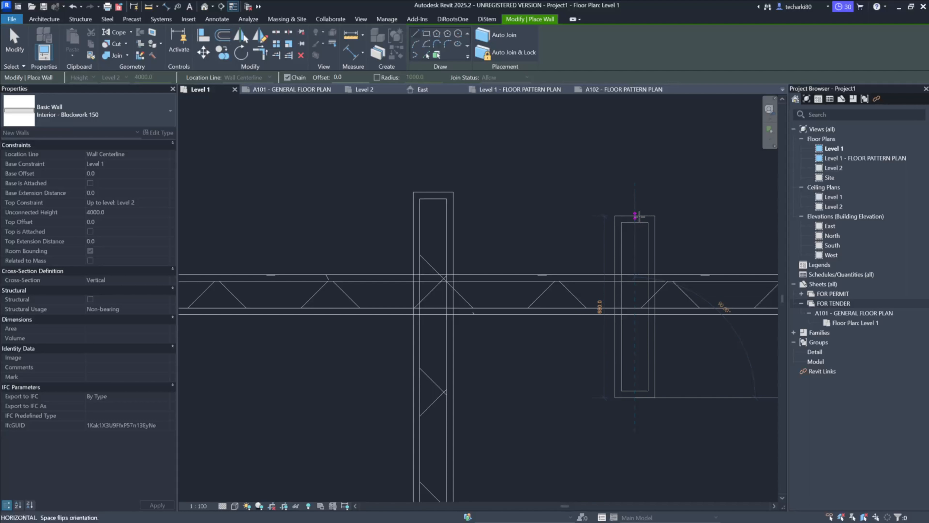
{"action": "key", "text": "Escape"}
{"action": "key", "text": "Escape"}
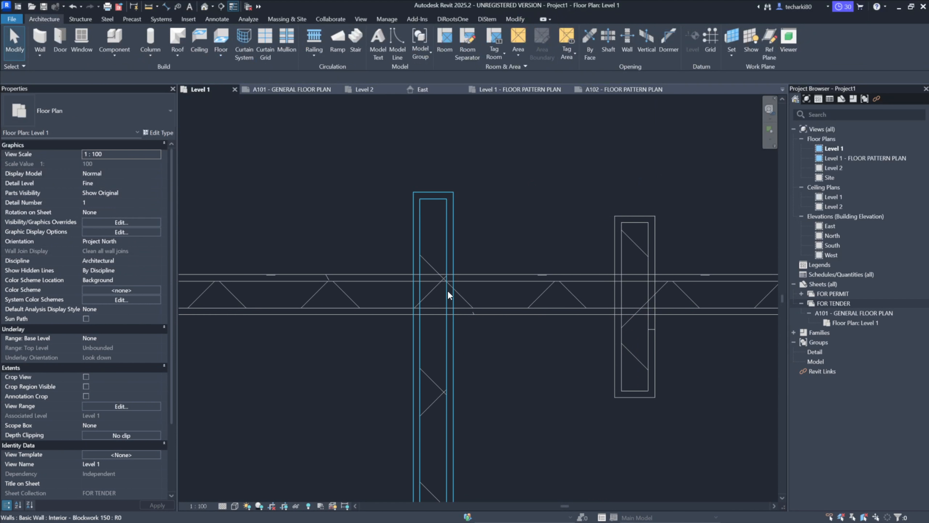
Pull the first vertical wall's upper end back to the horizontal wall's centerline, for a length of about 1157 mm
{"action": "left_click", "coordinate": [450, 249]}
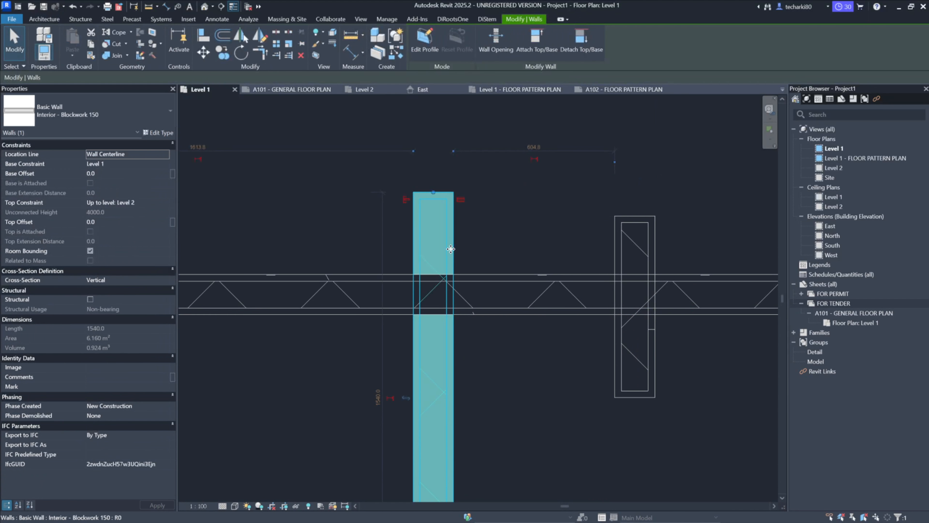
{"action": "key", "text": "r"}
{"action": "key", "text": "s"}
{"action": "left_click", "coordinate": [433, 194]}
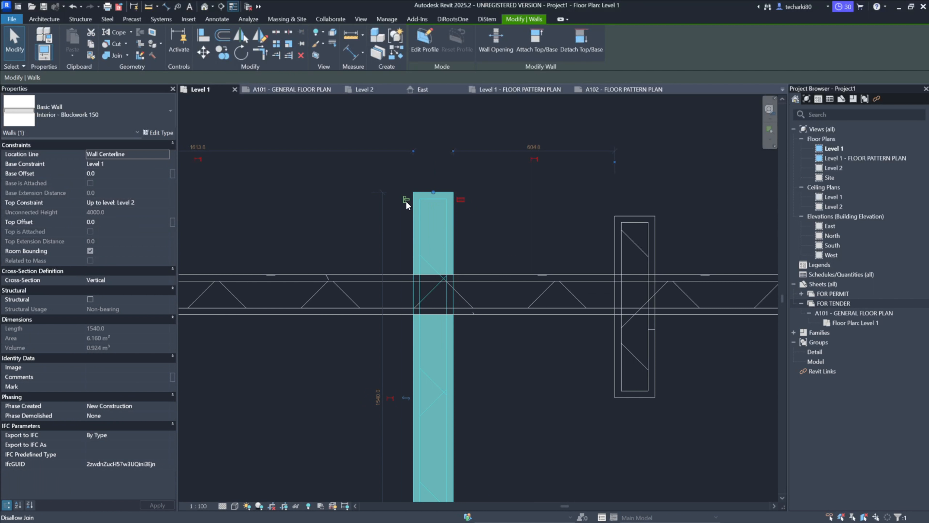
{"action": "left_click_drag", "start_coordinate": [433, 192], "coordinate": [432, 277]}
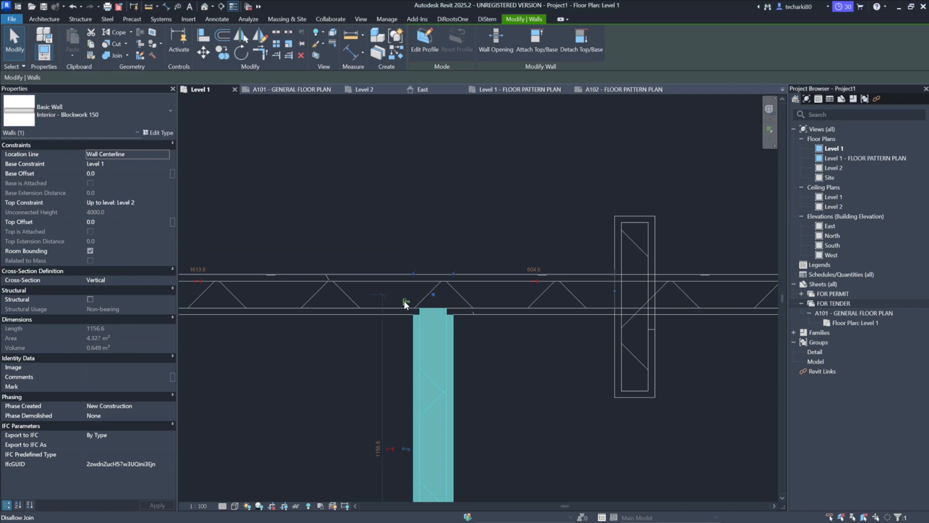
{"action": "left_click", "coordinate": [515, 350]}
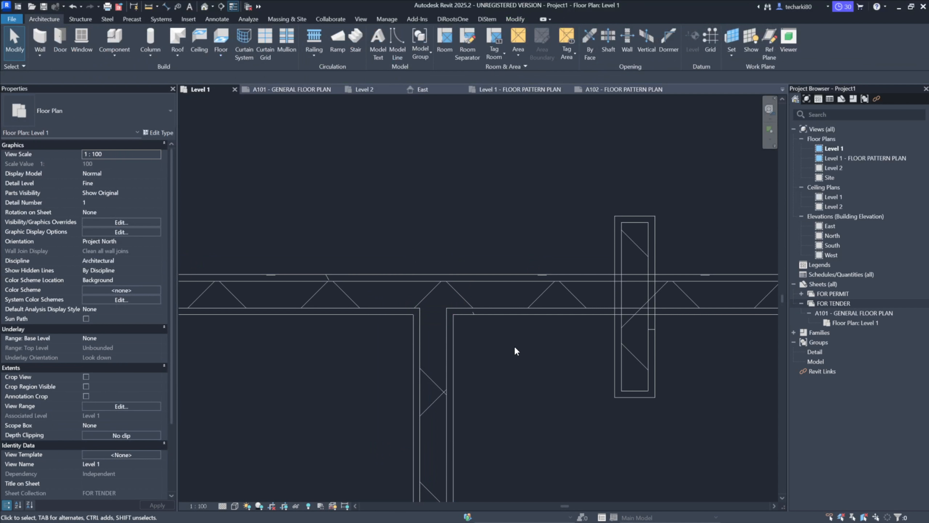
{"action": "scroll", "coordinate": [466, 366], "scroll_direction": "down", "scroll_amount": 2}
{"action": "left_click", "coordinate": [454, 372]}
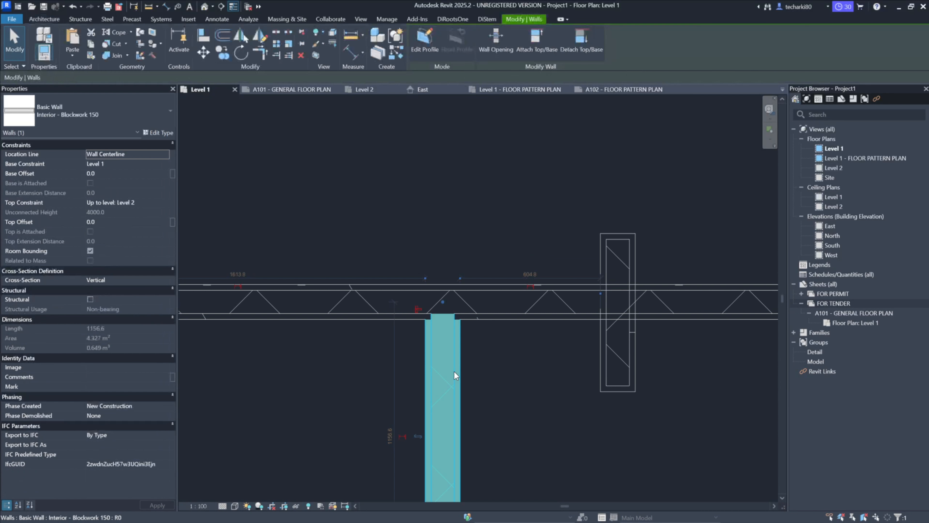
{"action": "left_click", "coordinate": [599, 302]}
{"action": "key", "text": "Escape"}
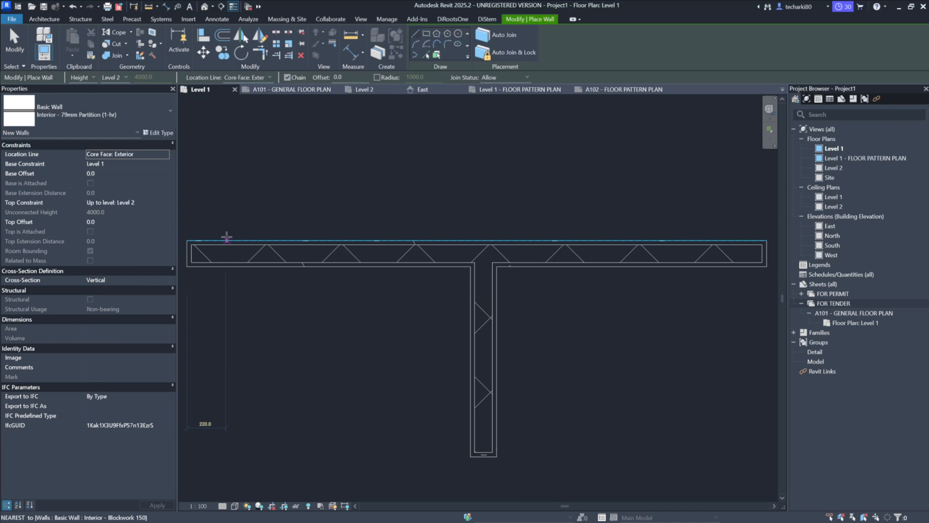
Set the location line for new Interior - 79mm Partition (1-hr) walls to Finish Face: Exterior
{"action": "left_click", "coordinate": [269, 77]}
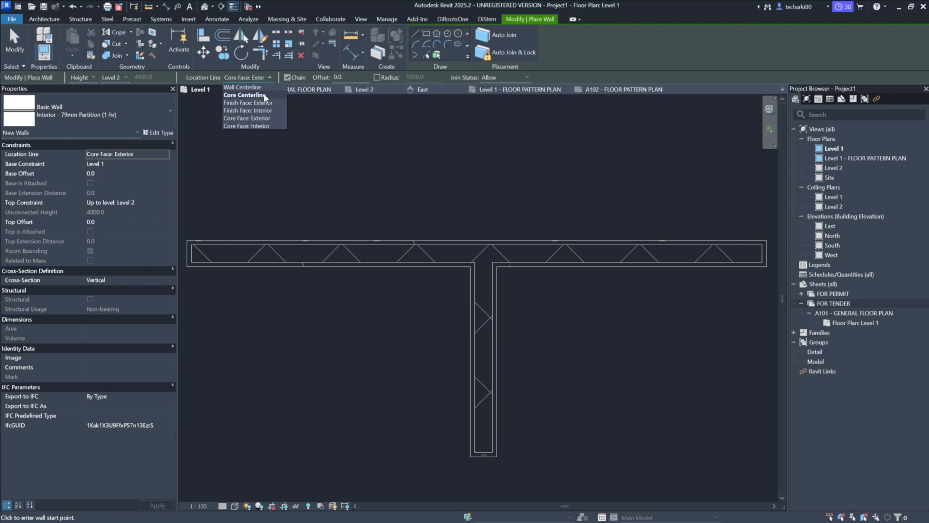
{"action": "left_click", "coordinate": [261, 104]}
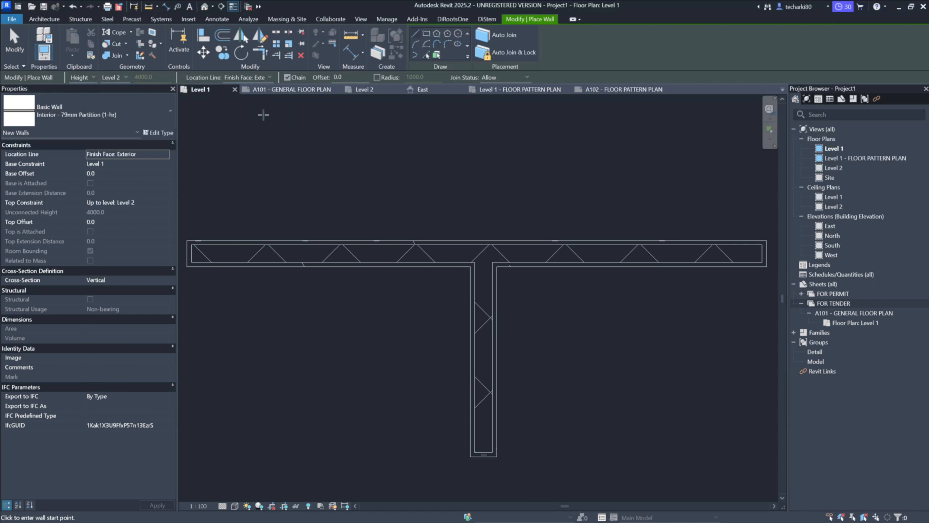
{"action": "left_click", "coordinate": [254, 166]}
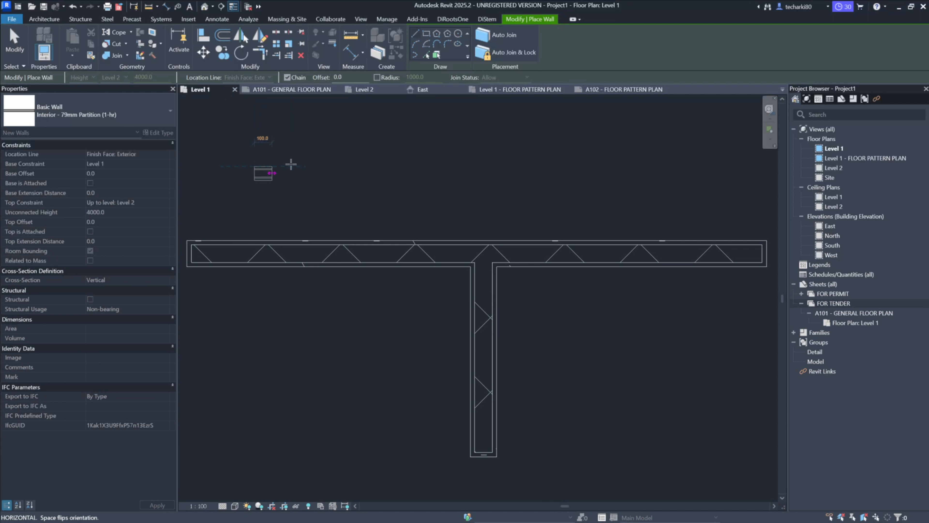
{"action": "key", "text": "Escape"}
Draw a short Interior - 79mm Partition (1-hr) wall along the horizontal blockwork wall's upper face and inspect where they meet
{"action": "left_click", "coordinate": [255, 240]}
{"action": "left_click", "coordinate": [424, 240]}
{"action": "key", "text": "Escape"}
{"action": "scroll", "coordinate": [437, 226], "scroll_direction": "up", "scroll_amount": 2}
{"action": "scroll", "coordinate": [405, 238], "scroll_direction": "up", "scroll_amount": 2}
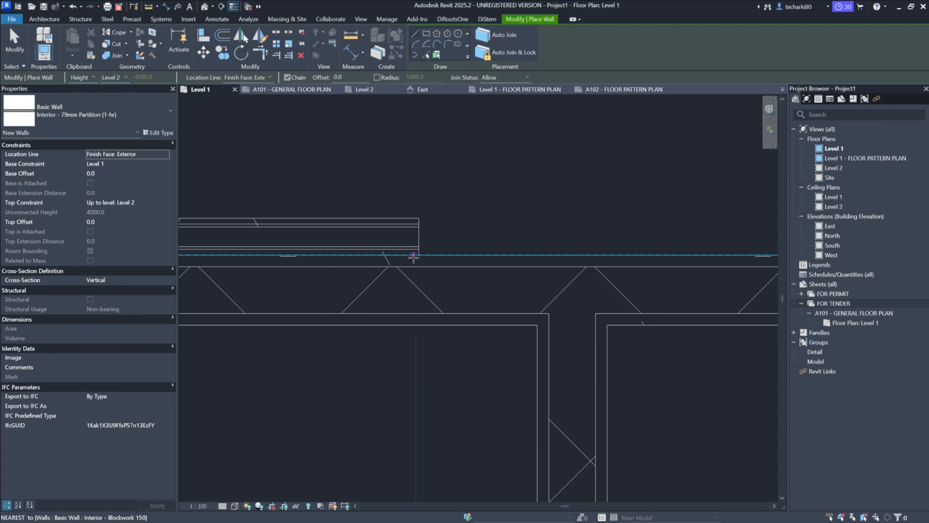
Turn on Auto Join and draw another 79mm partition along the blockwork wall's lower face, just right of the T-junction
{"action": "scroll", "coordinate": [413, 256], "scroll_direction": "down", "scroll_amount": 2}
{"action": "left_click", "coordinate": [511, 41]}
{"action": "left_click", "coordinate": [561, 271]}
{"action": "left_click", "coordinate": [670, 271]}
{"action": "middle_click_drag", "start_coordinate": [523, 222], "coordinate": [398, 251]}
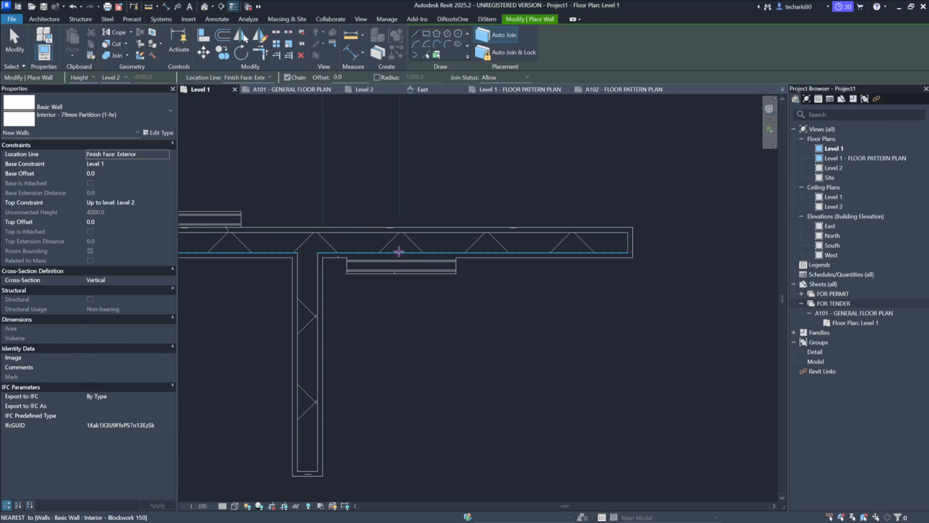
{"action": "key", "text": "Escape"}
Extend the horizontal blockwork wall's right end to a total length of about 4180 mm
{"action": "scroll", "coordinate": [510, 274], "scroll_direction": "down", "scroll_amount": 1}
{"action": "middle_click_drag", "start_coordinate": [510, 274], "coordinate": [433, 284]}
{"action": "left_click", "coordinate": [449, 261]}
{"action": "left_click_drag", "start_coordinate": [513, 261], "coordinate": [647, 260]}
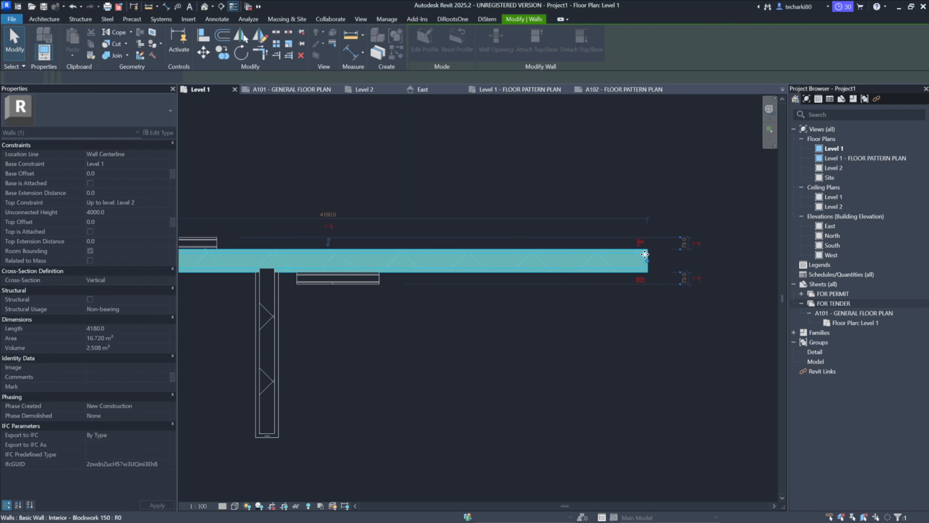
{"action": "middle_click_drag", "start_coordinate": [529, 320], "coordinate": [513, 352]}
{"action": "left_click", "coordinate": [514, 334]}
Place an M_Single-Flush 0915 x 2134mm door in the horizontal blockwork wall, right of the T-junction and near its right end
{"action": "key", "text": "d"}
{"action": "key", "text": "r"}
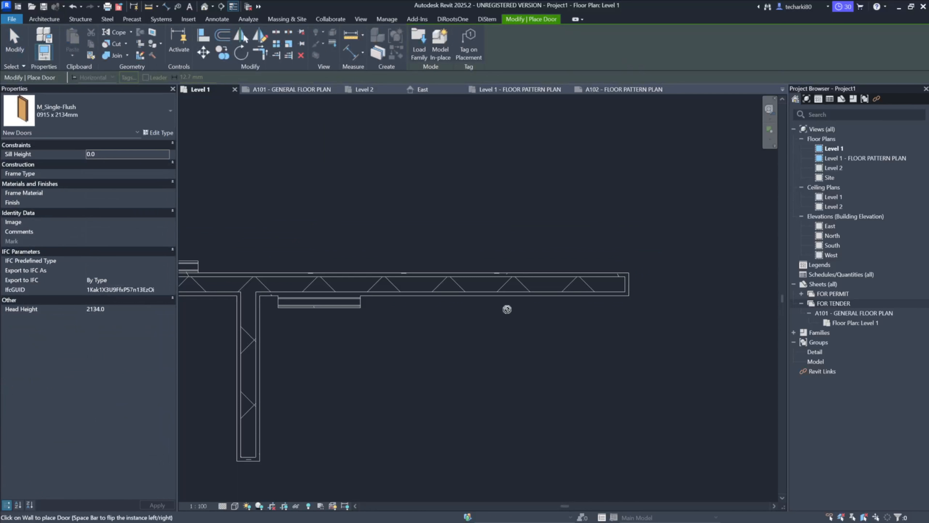
{"action": "left_click", "coordinate": [485, 282]}
{"action": "key", "text": "Escape"}
{"action": "key", "text": "Escape"}
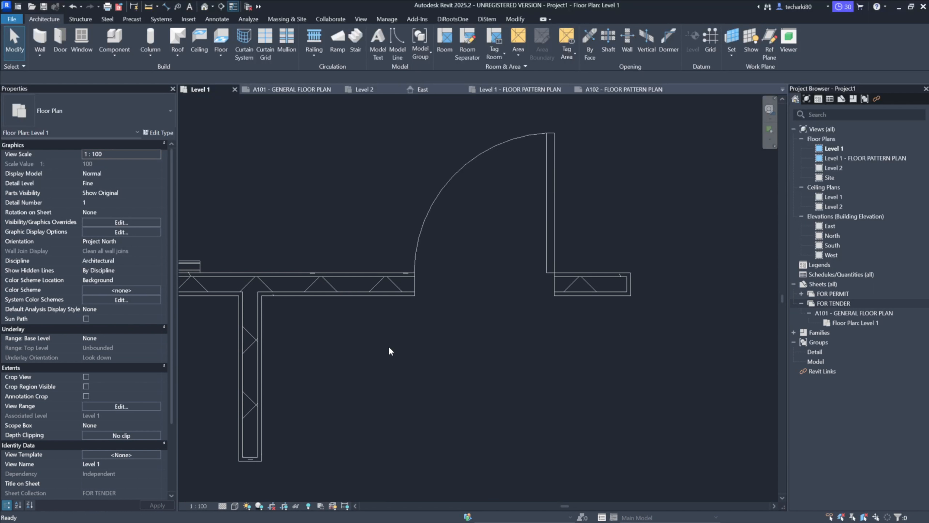
Draw a 79mm partition about 2080 mm long along the blockwork wall's lower face across the door opening, without Auto Join
{"action": "key", "text": "w"}
{"action": "key", "text": "a"}
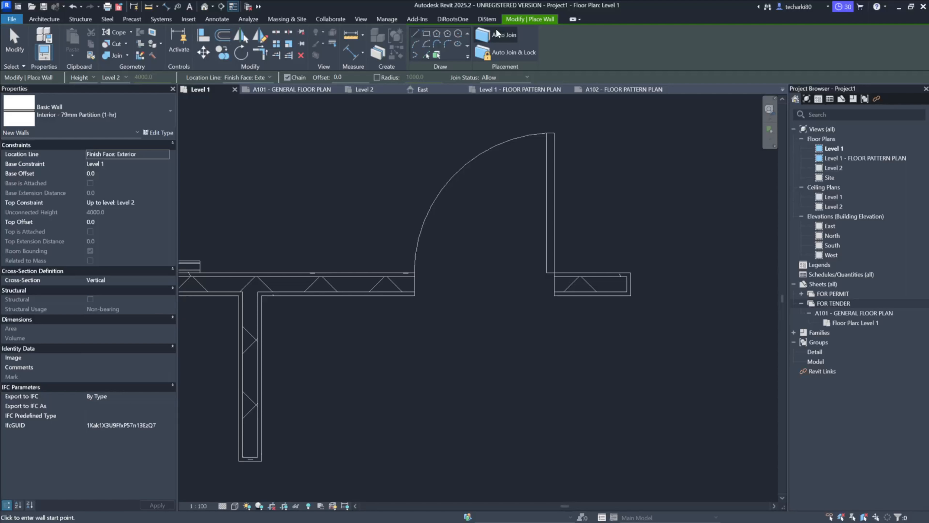
{"action": "left_click", "coordinate": [298, 298]}
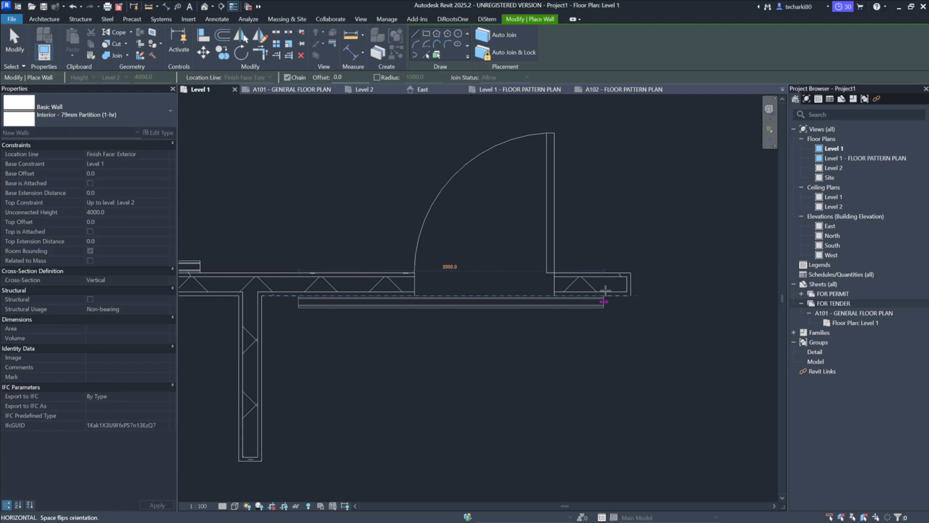
{"action": "left_click", "coordinate": [615, 297]}
{"action": "key", "text": "Escape"}
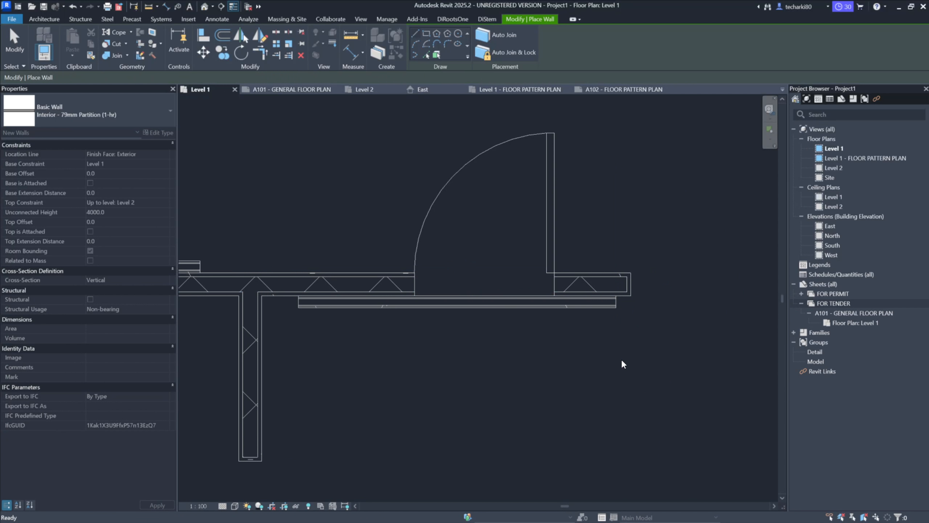
{"action": "key", "text": "Escape"}
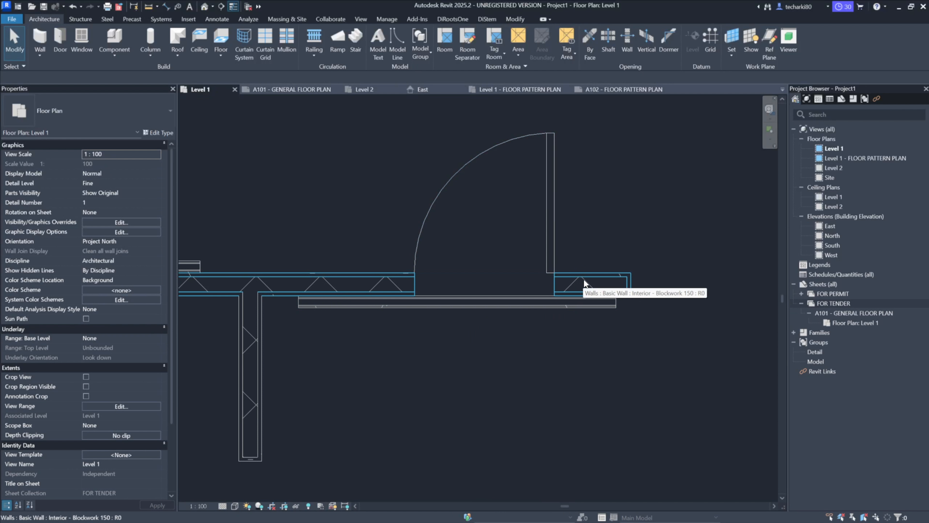
Delete the partition across the door opening and redraw it along the blockwork wall's lower face with Auto Join enabled
{"action": "left_click", "coordinate": [531, 310]}
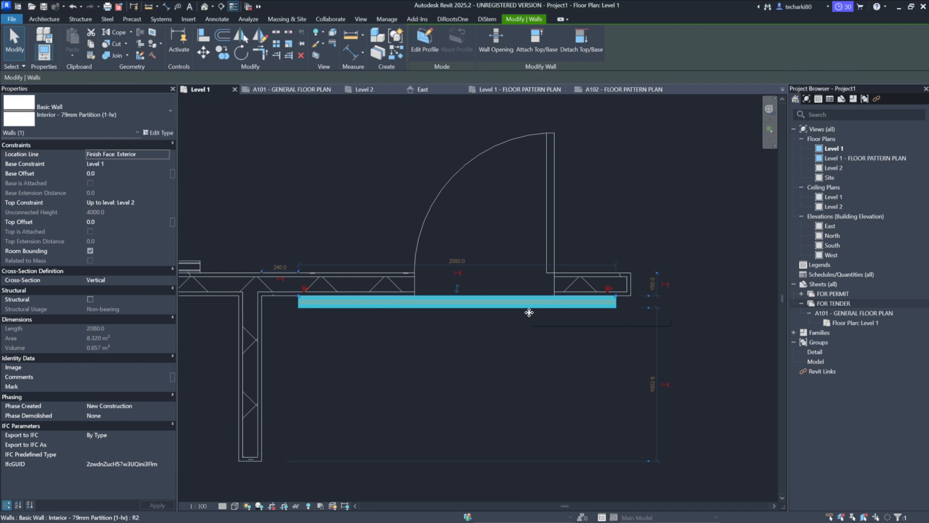
{"action": "key", "text": "Delete"}
{"action": "key", "text": "w"}
{"action": "key", "text": "a"}
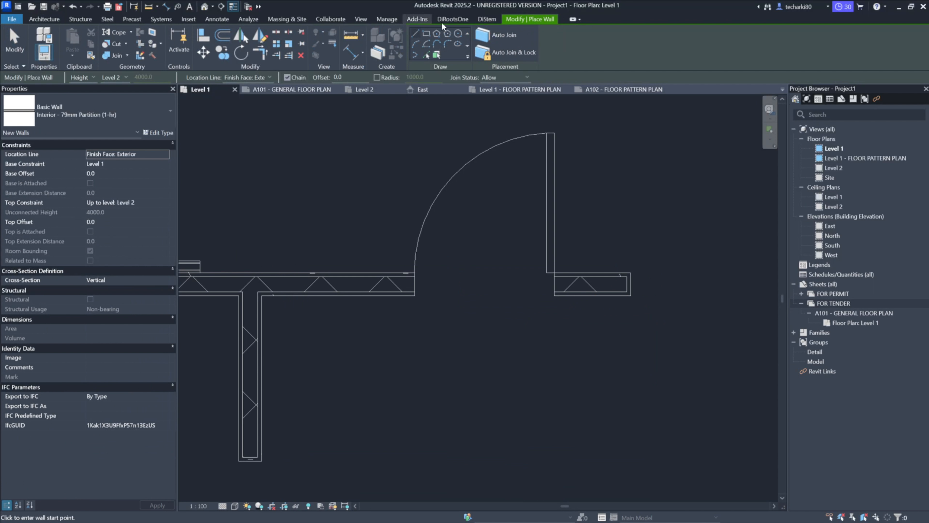
{"action": "left_click", "coordinate": [497, 37]}
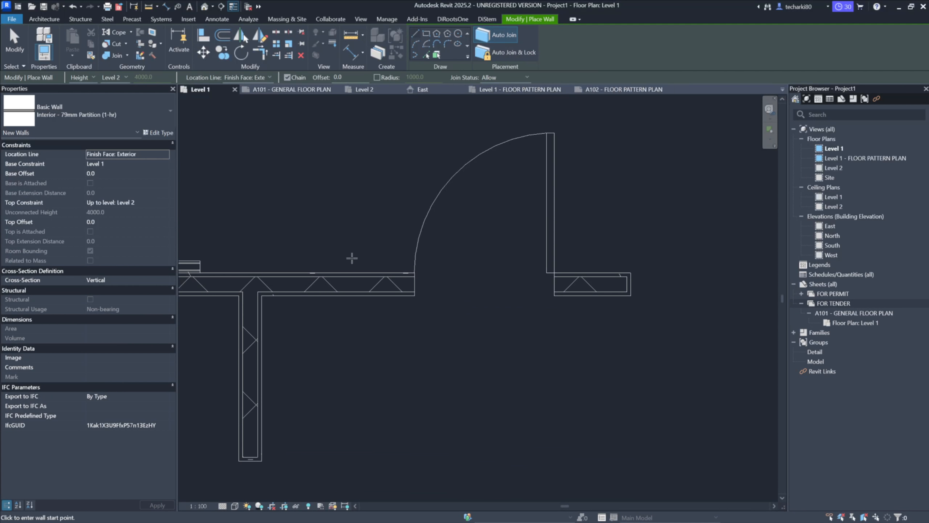
{"action": "left_click", "coordinate": [295, 298]}
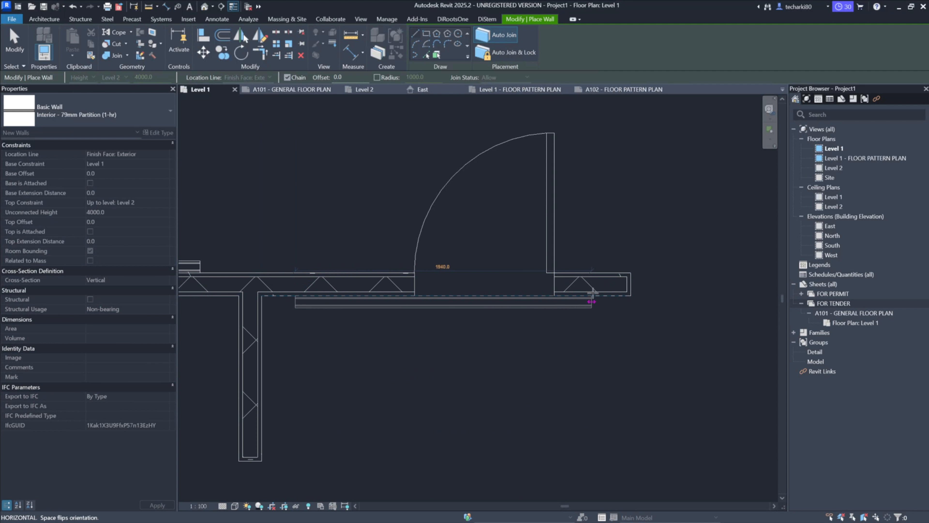
{"action": "left_click", "coordinate": [608, 297]}
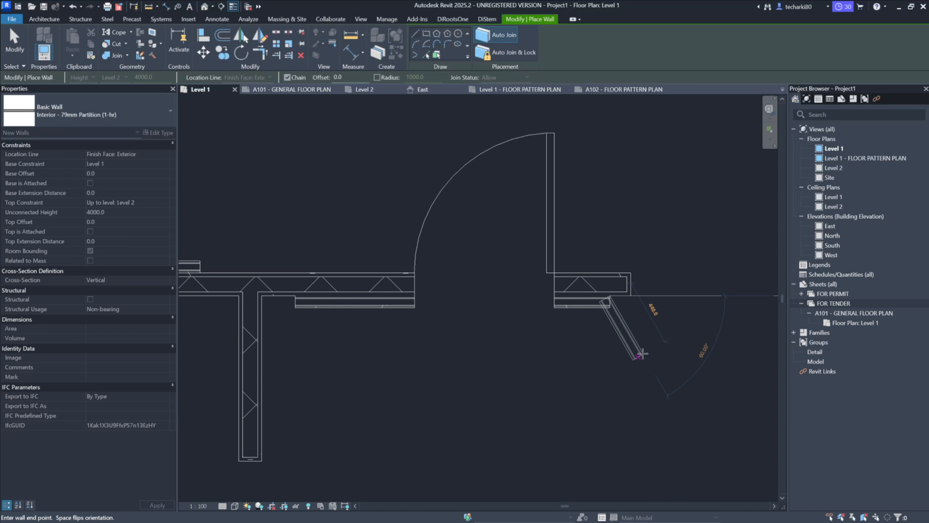
{"action": "key", "text": "Escape"}
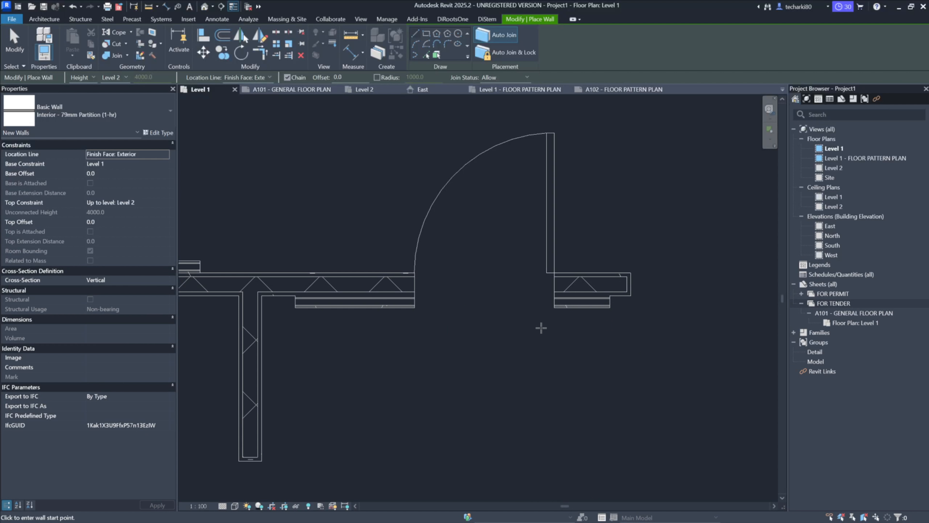
Examine how the blockwork wall and the auto-joined partition on its lower face are cut around the door opening
{"action": "key", "text": "Escape"}
{"action": "middle_click_drag", "start_coordinate": [361, 245], "coordinate": [412, 258]}
{"action": "left_click", "coordinate": [412, 260]}
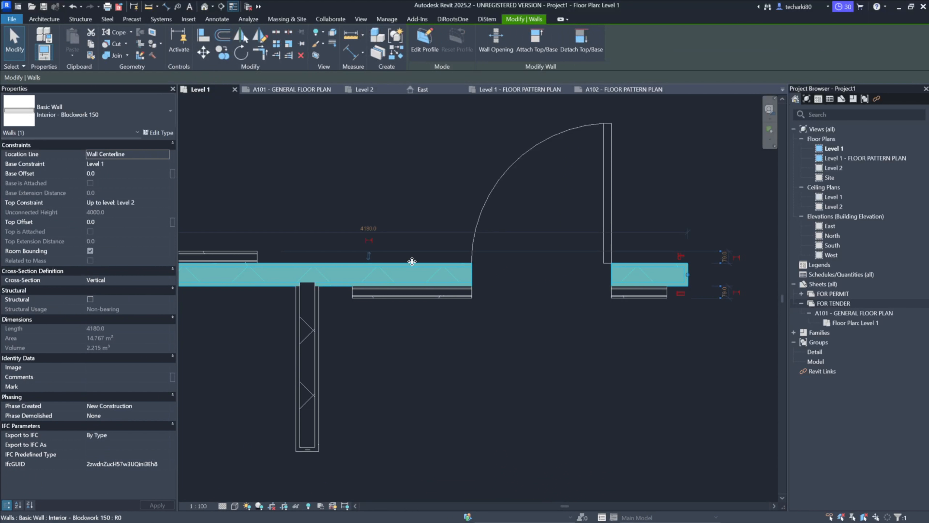
{"action": "scroll", "coordinate": [400, 310], "scroll_direction": "up", "scroll_amount": 1}
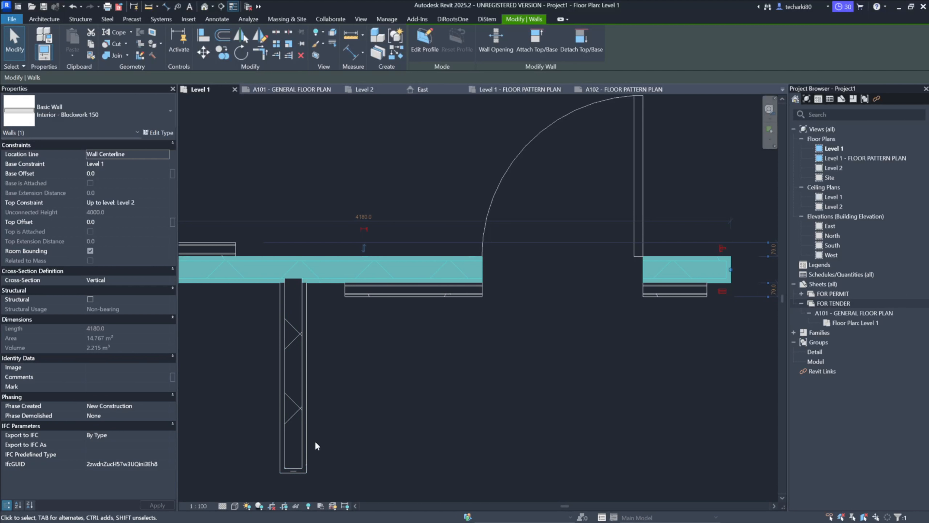
{"action": "middle_click_drag", "start_coordinate": [435, 345], "coordinate": [394, 350]}
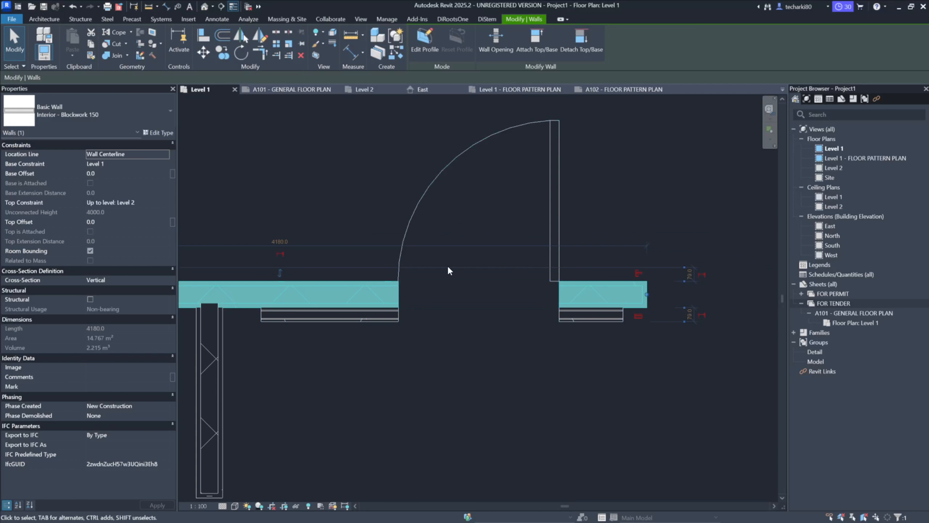
{"action": "left_click", "coordinate": [328, 369]}
{"action": "scroll", "coordinate": [483, 289], "scroll_direction": "up", "scroll_amount": 5}
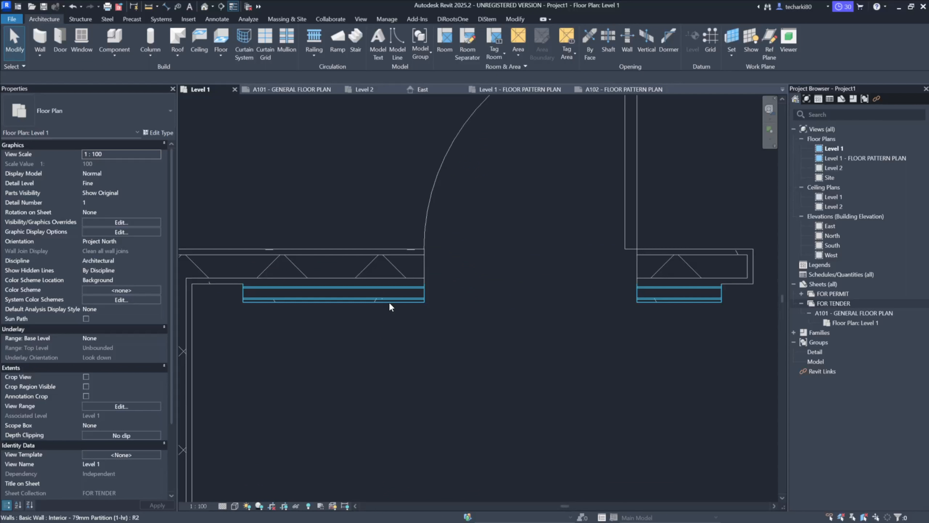
{"action": "middle_click_drag", "start_coordinate": [396, 310], "coordinate": [392, 340]}
{"action": "scroll", "coordinate": [385, 346], "scroll_direction": "down", "scroll_amount": 1}
{"action": "middle_click_drag", "start_coordinate": [426, 367], "coordinate": [425, 365]}
{"action": "scroll", "coordinate": [418, 357], "scroll_direction": "down", "scroll_amount": 1}
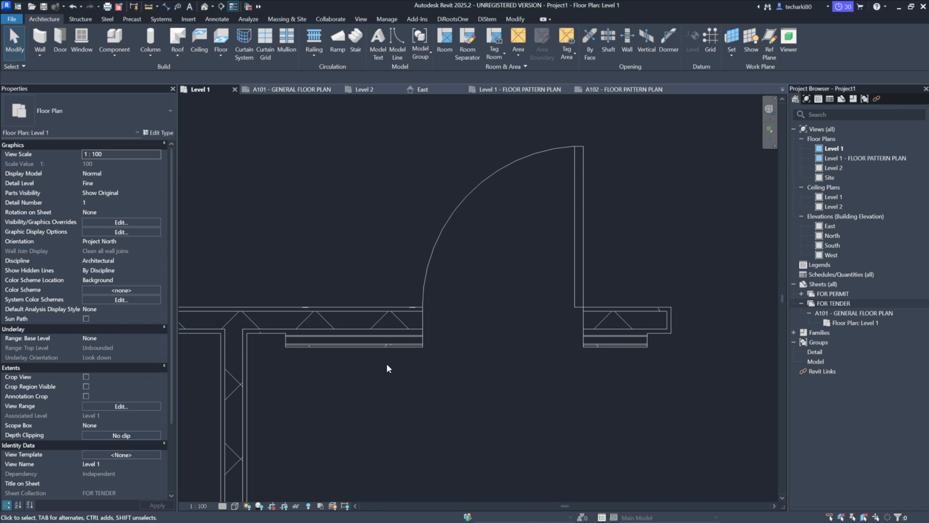
{"action": "left_click", "coordinate": [41, 38]}
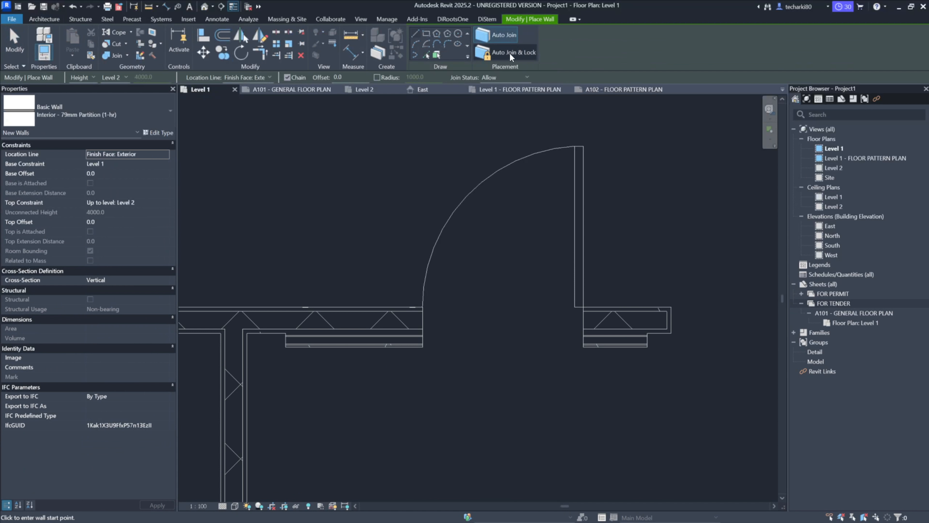
{"action": "key", "text": "Escape"}
{"action": "key", "text": "Escape"}
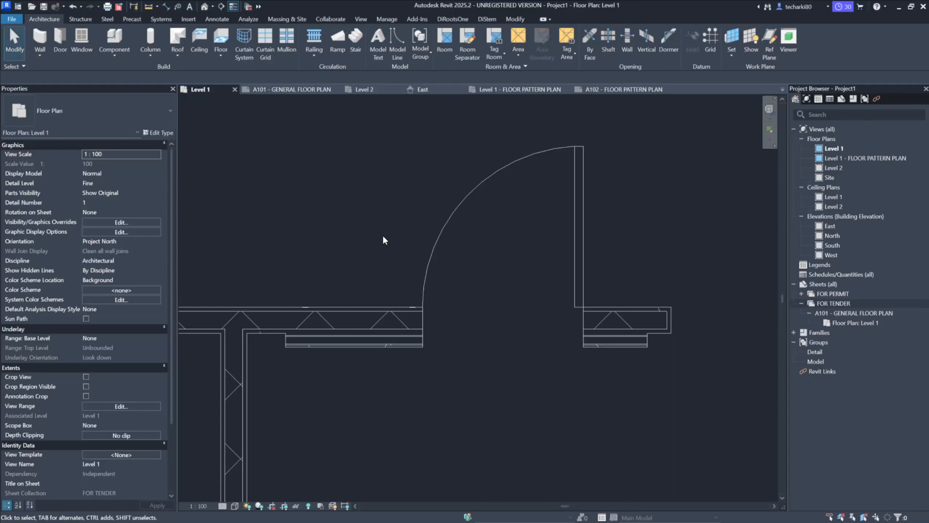
Move the horizontal blockwork wall upward away from the adjoining partitions and undo the move
{"action": "scroll", "coordinate": [430, 232], "scroll_direction": "down", "scroll_amount": 2}
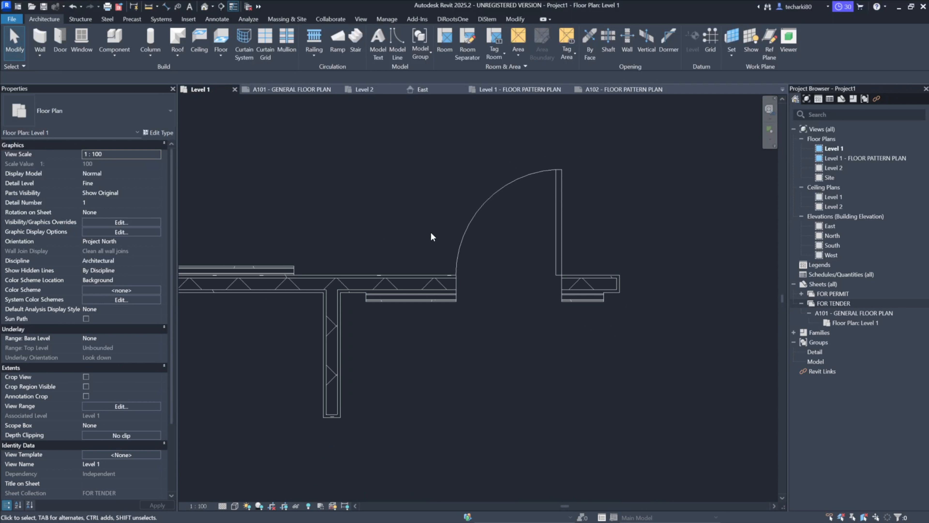
{"action": "left_click", "coordinate": [416, 285]}
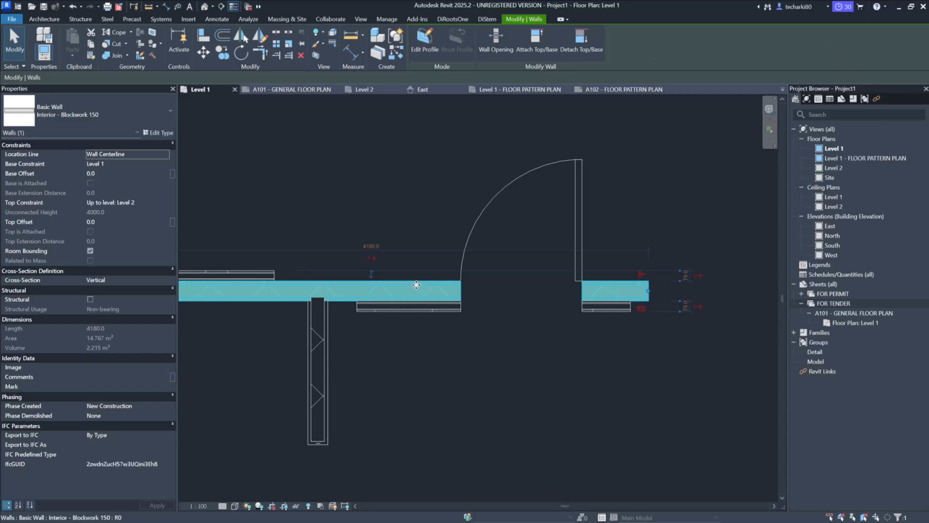
{"action": "left_click_drag", "start_coordinate": [416, 285], "coordinate": [420, 203]}
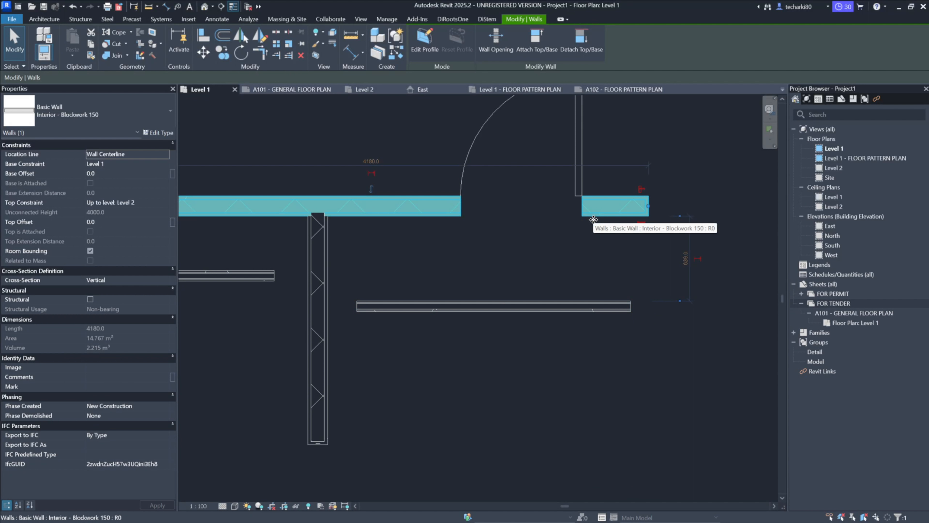
{"action": "left_click", "coordinate": [553, 306]}
{"action": "left_click", "coordinate": [547, 341]}
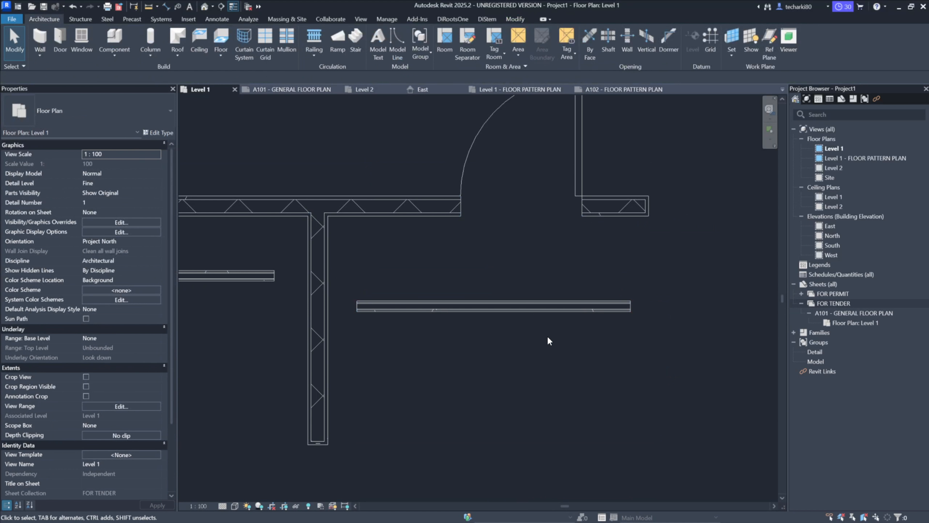
{"action": "key", "text": "ctrl+z"}
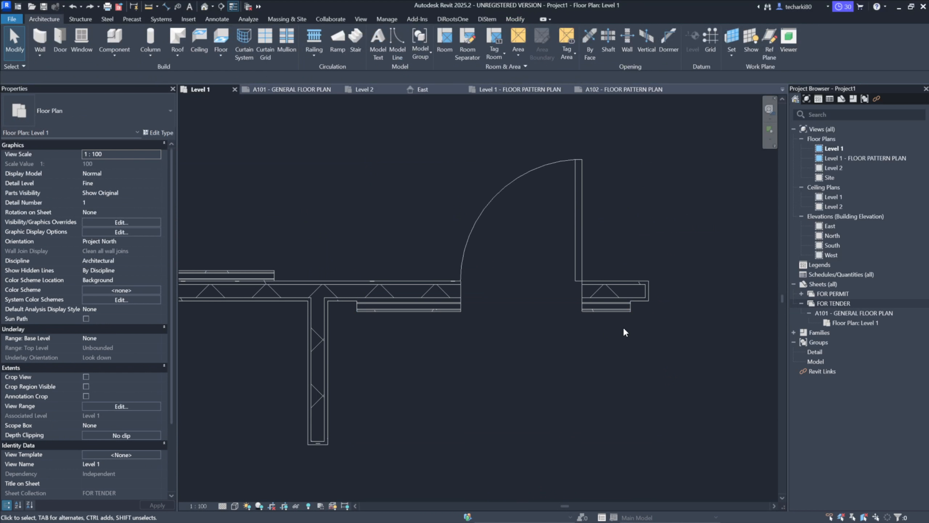
Undo the partition across the door opening and redraw it about 1940 mm long along the blockwork wall's lower face with Auto Join & Lock
{"action": "key", "text": "ctrl+z"}
{"action": "key", "text": "w"}
{"action": "key", "text": "a"}
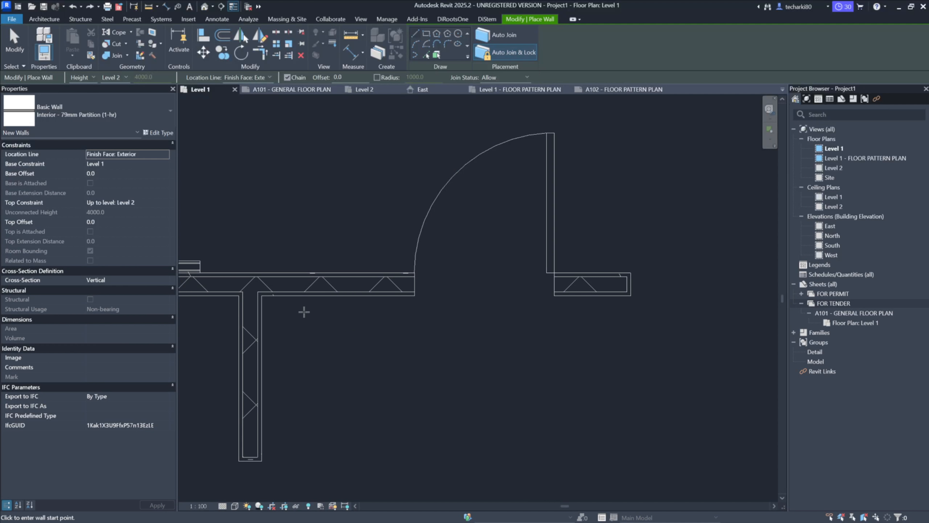
{"action": "left_click", "coordinate": [311, 295]}
{"action": "left_click", "coordinate": [595, 294]}
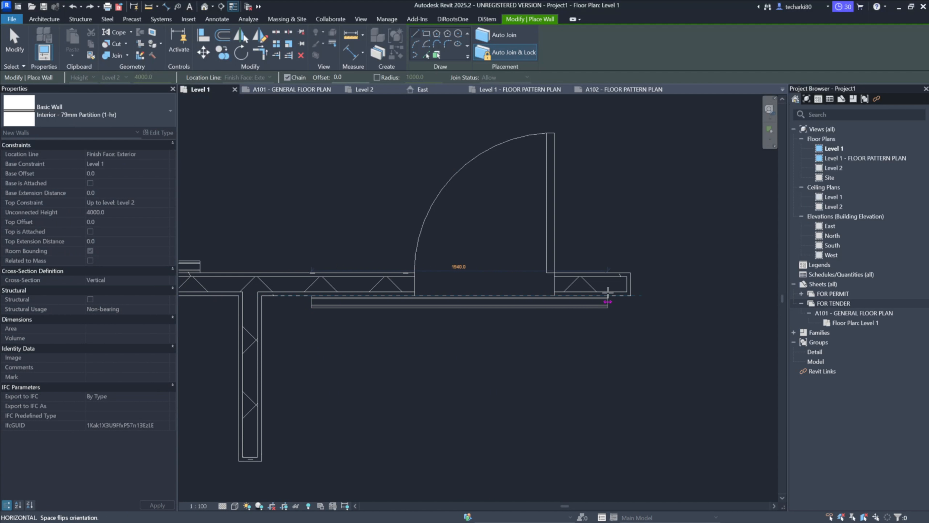
{"action": "key", "text": "Escape"}
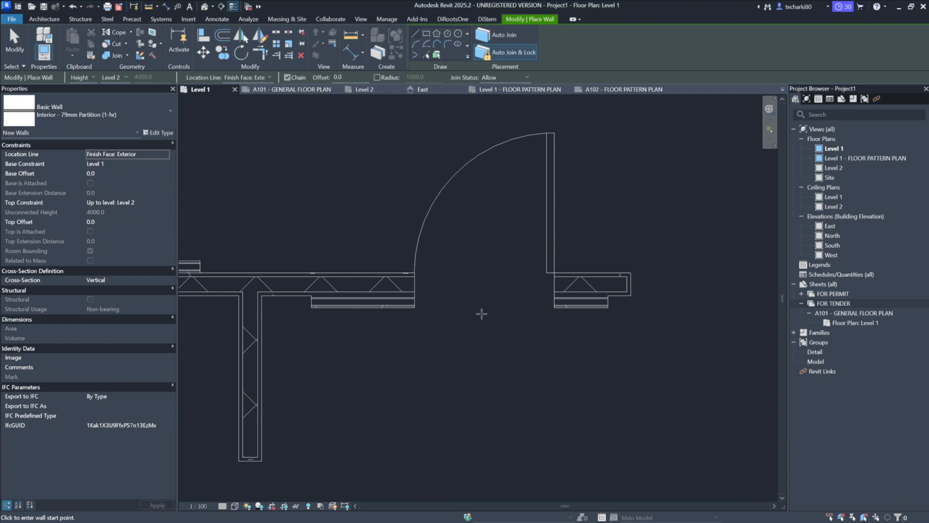
{"action": "middle_click_drag", "start_coordinate": [475, 259], "coordinate": [499, 320]}
{"action": "key", "text": "Escape"}
Move the horizontal blockwork wall upward and back down to test whether the locked partition follows
{"action": "scroll", "coordinate": [475, 303], "scroll_direction": "down", "scroll_amount": 1}
{"action": "left_click", "coordinate": [430, 330]}
{"action": "left_click_drag", "start_coordinate": [429, 328], "coordinate": [430, 242]}
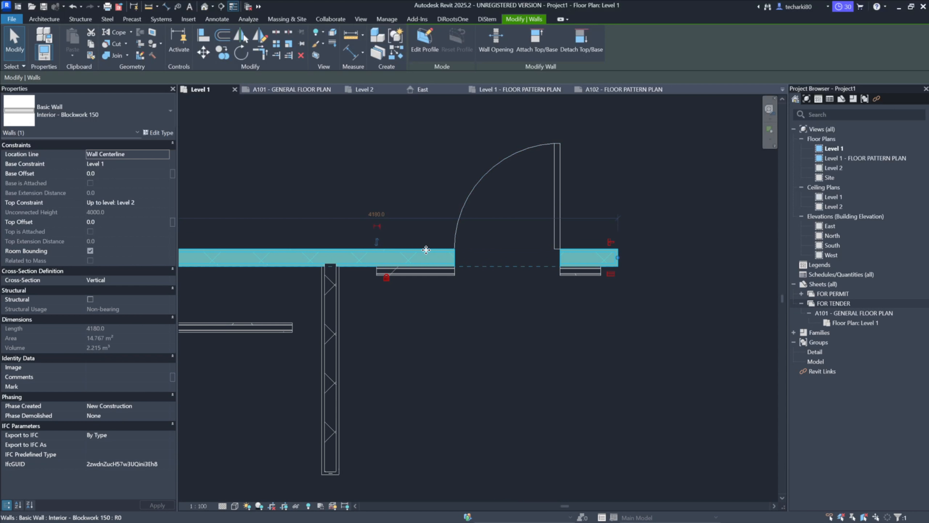
{"action": "left_click_drag", "start_coordinate": [426, 250], "coordinate": [419, 292]}
{"action": "left_click", "coordinate": [500, 317]}
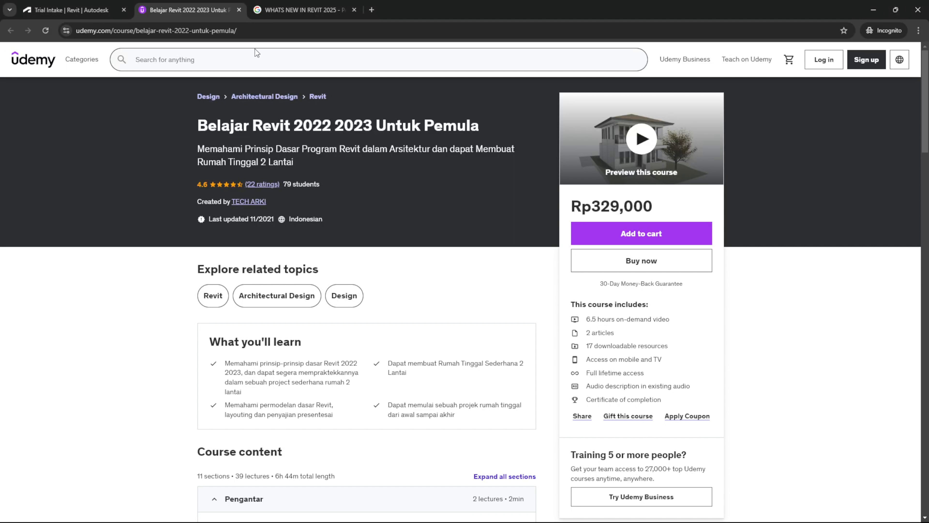
In the browser, review the overview of the Udemy course "Belajar Revit 2022 2023 Untuk Pemula"
{"action": "left_click", "coordinate": [259, 33]}
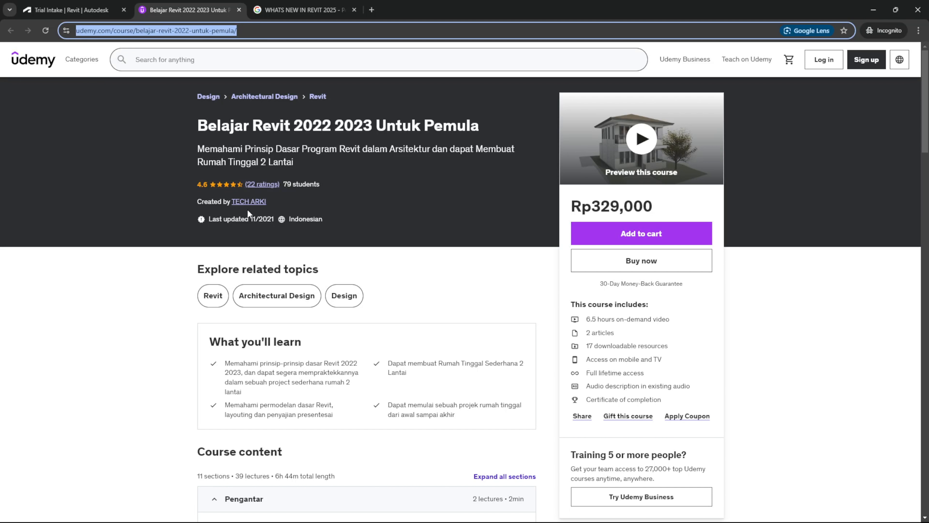
{"action": "left_click", "coordinate": [410, 279]}
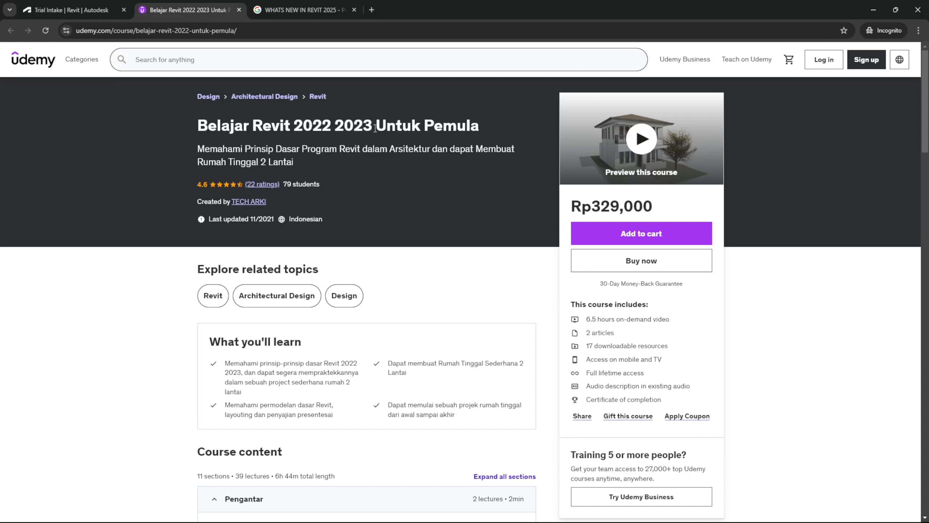
{"action": "scroll", "coordinate": [352, 161], "scroll_direction": "down", "scroll_amount": 3}
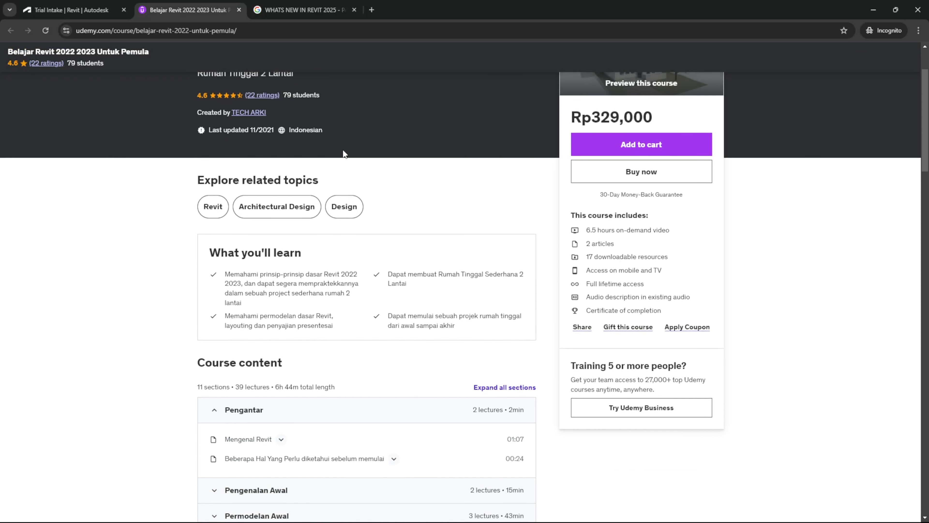
{"action": "scroll", "coordinate": [344, 152], "scroll_direction": "up", "scroll_amount": 3}
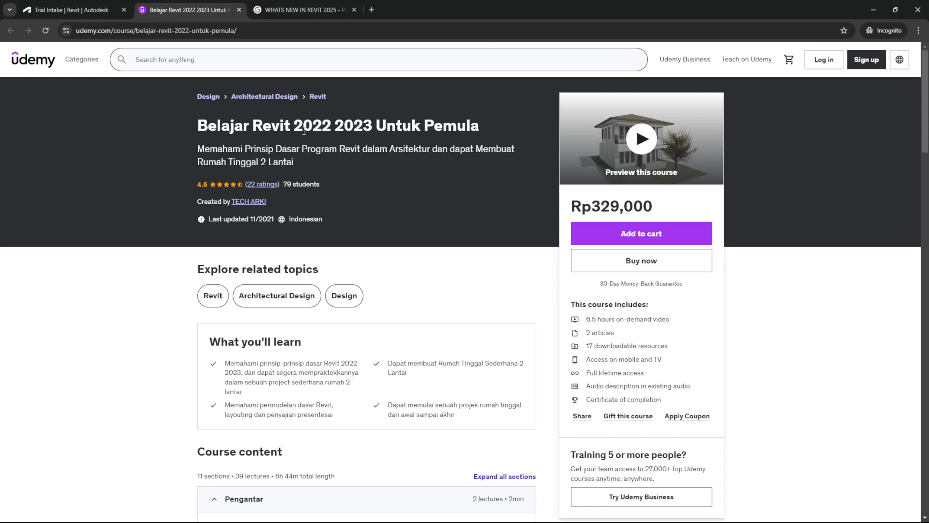
{"action": "scroll", "coordinate": [304, 131], "scroll_direction": "down", "scroll_amount": 5}
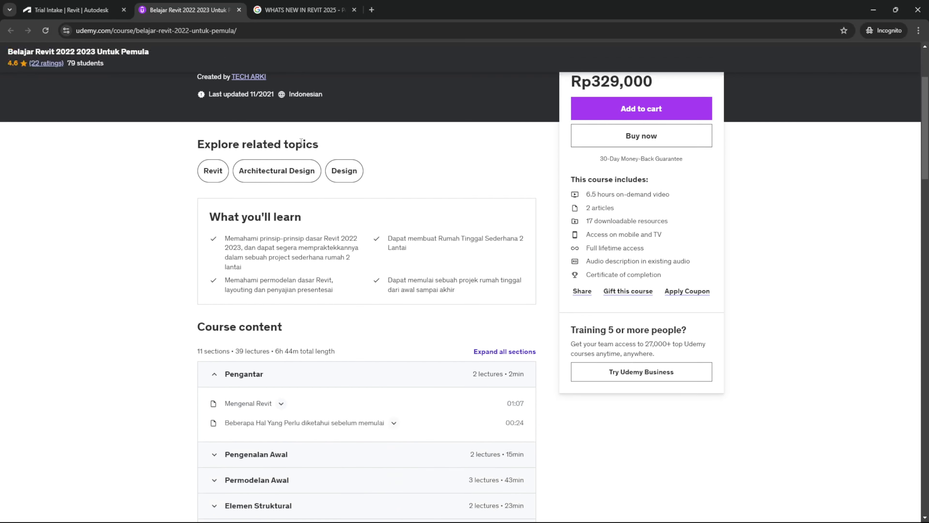
{"action": "scroll", "coordinate": [81, 183], "scroll_direction": "up", "scroll_amount": 5}
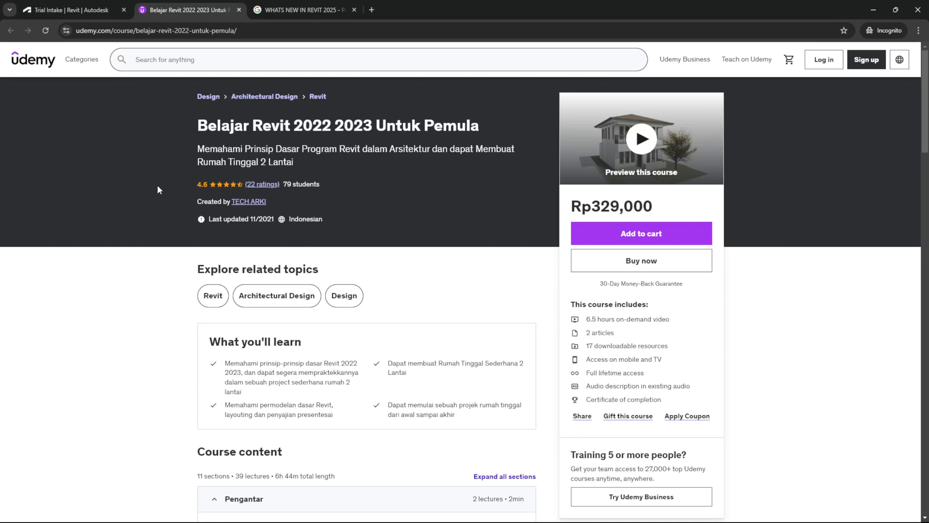
{"action": "scroll", "coordinate": [157, 184], "scroll_direction": "down", "scroll_amount": 8}
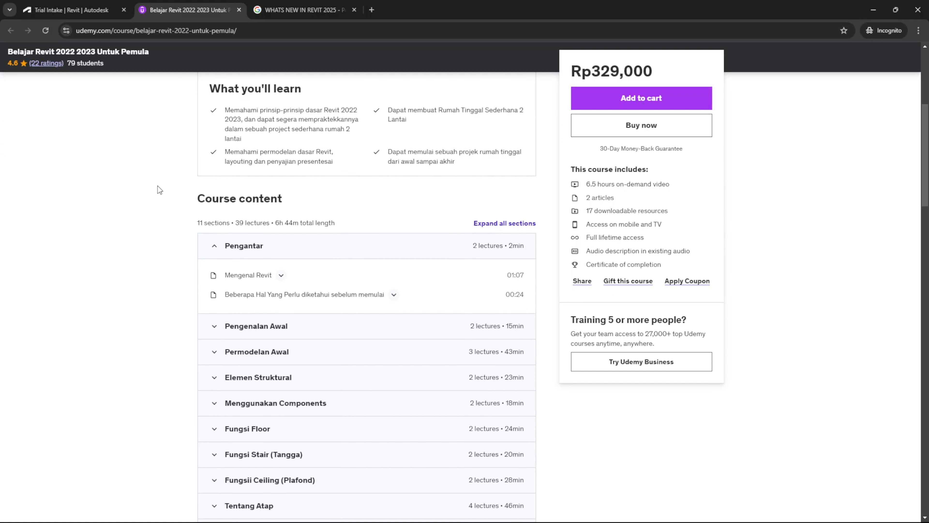
Collapse Pengantar in the course content and expand Pengenalan Awal, Permodelan Awal, Elemen Struktural, Menggunakan Components and Fungsi Floor to read their lectures
{"action": "left_click", "coordinate": [214, 161]}
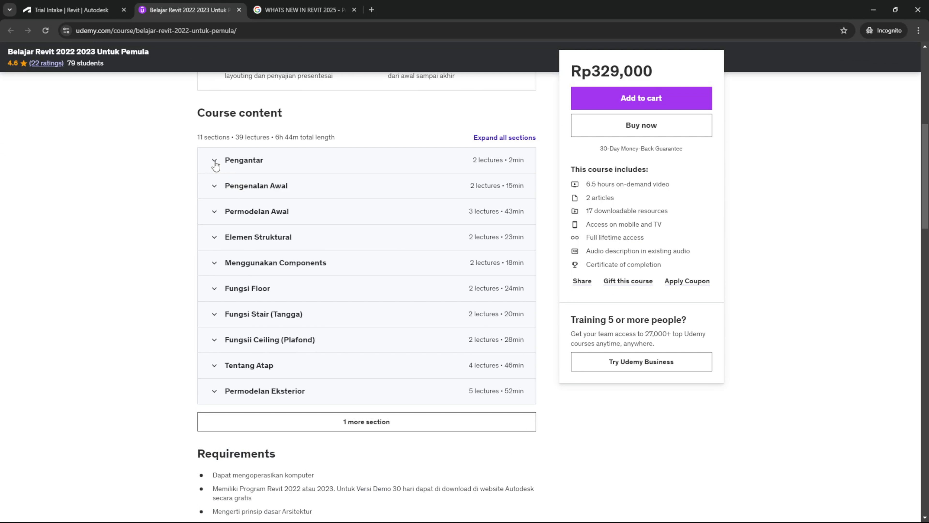
{"action": "left_click", "coordinate": [213, 186]}
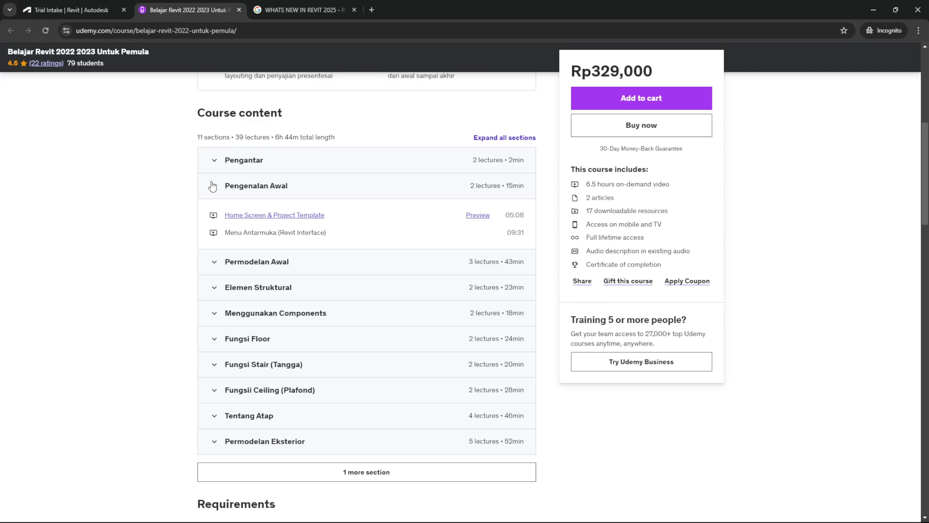
{"action": "left_click", "coordinate": [213, 262]}
{"action": "scroll", "coordinate": [165, 249], "scroll_direction": "down", "scroll_amount": 2}
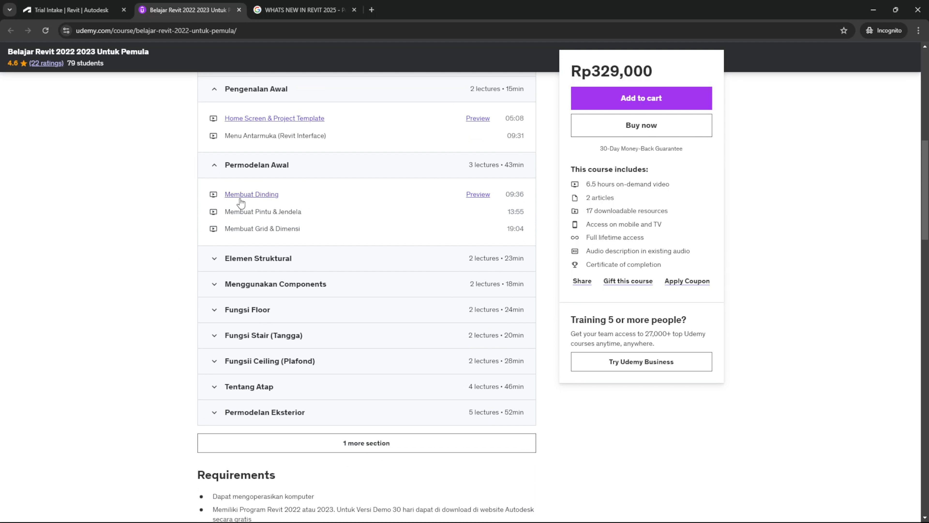
{"action": "left_click", "coordinate": [211, 257]}
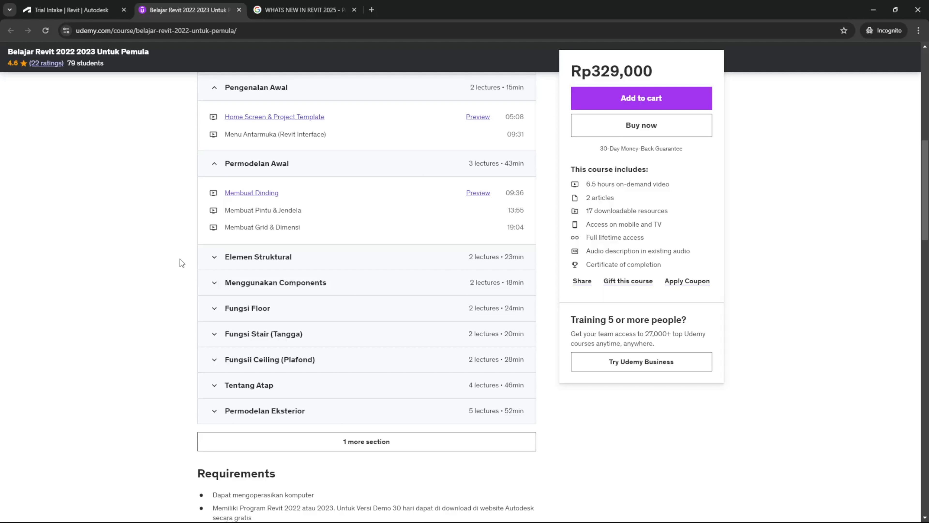
{"action": "scroll", "coordinate": [205, 227], "scroll_direction": "down", "scroll_amount": 1}
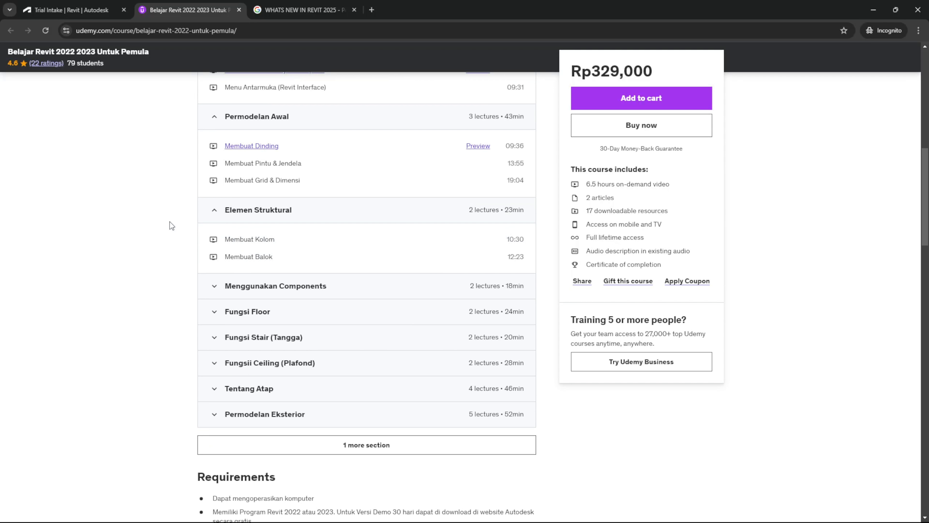
{"action": "left_click", "coordinate": [213, 292]}
{"action": "scroll", "coordinate": [255, 288], "scroll_direction": "down", "scroll_amount": 2}
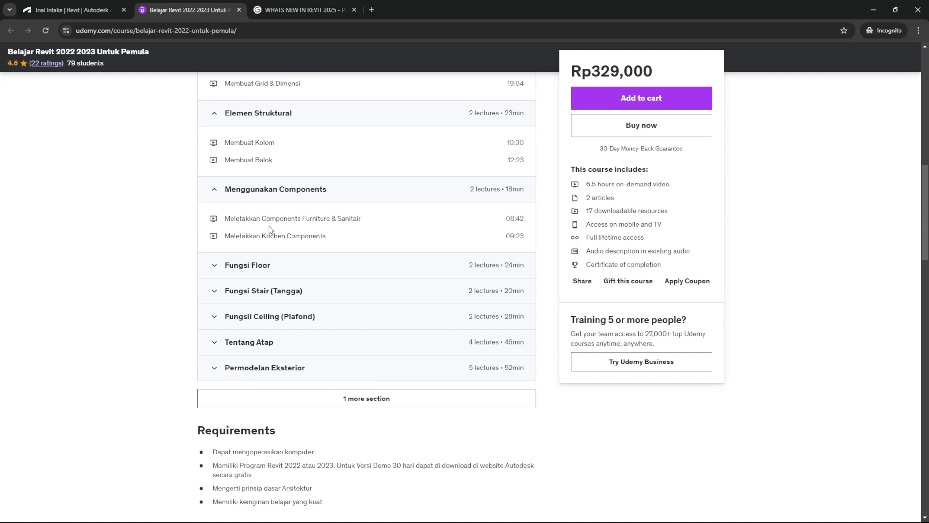
{"action": "left_click", "coordinate": [214, 268]}
{"action": "scroll", "coordinate": [175, 267], "scroll_direction": "down", "scroll_amount": 2}
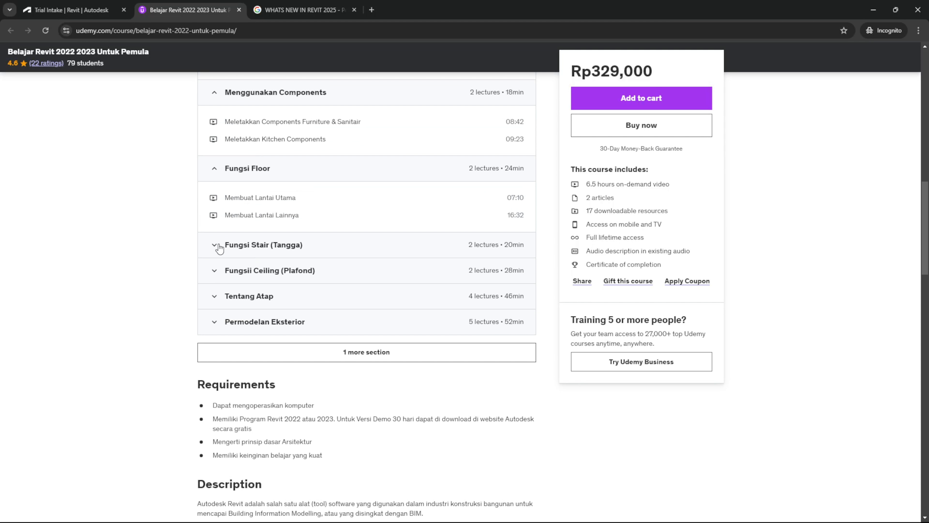
Expand Permodelan Eksterior and reveal the last hidden course section, and review its lectures, the requirements and the description
{"action": "left_click", "coordinate": [209, 327]}
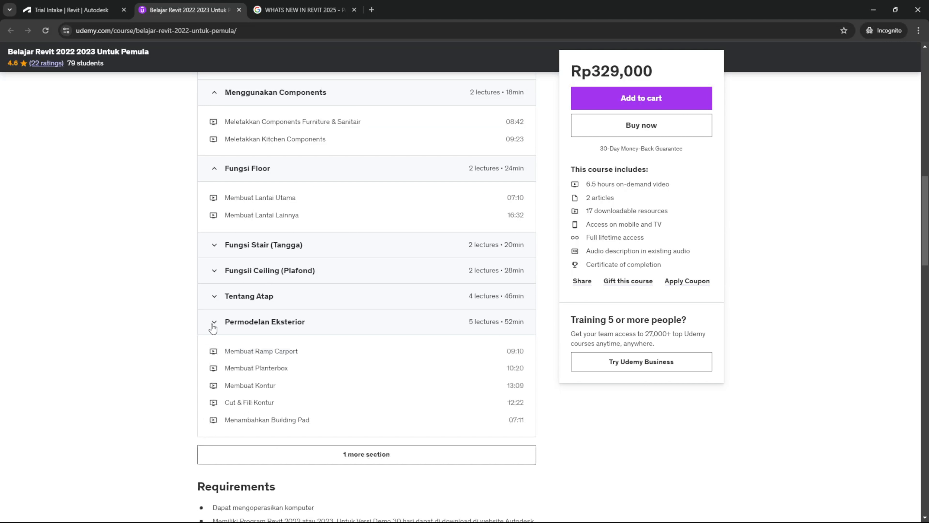
{"action": "scroll", "coordinate": [195, 382], "scroll_direction": "down", "scroll_amount": 4}
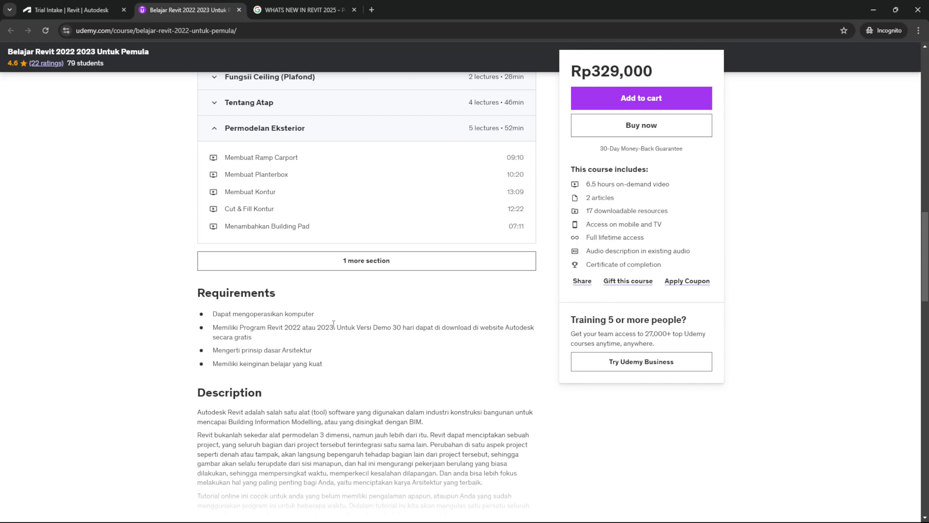
{"action": "left_click", "coordinate": [353, 261]}
{"action": "left_click", "coordinate": [221, 264]}
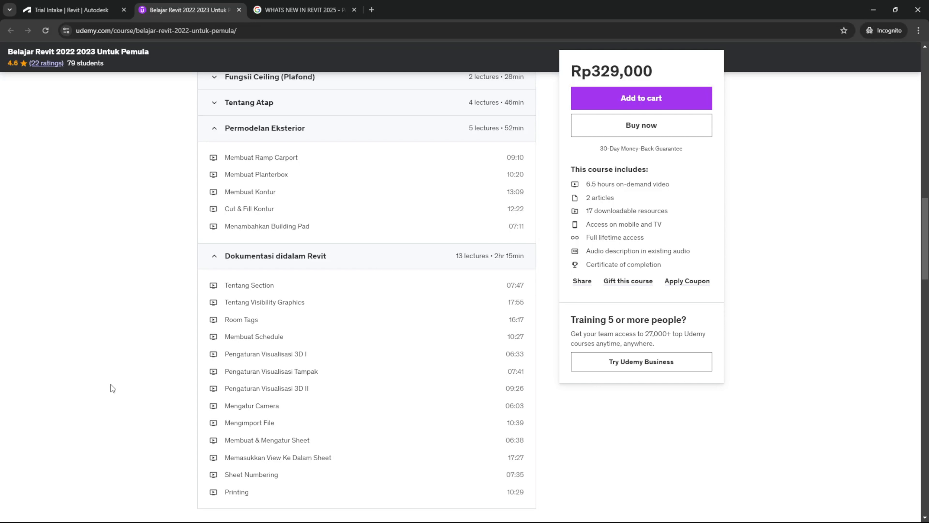
{"action": "scroll", "coordinate": [130, 317], "scroll_direction": "down", "scroll_amount": 4}
{"action": "scroll", "coordinate": [133, 321], "scroll_direction": "down", "scroll_amount": 4}
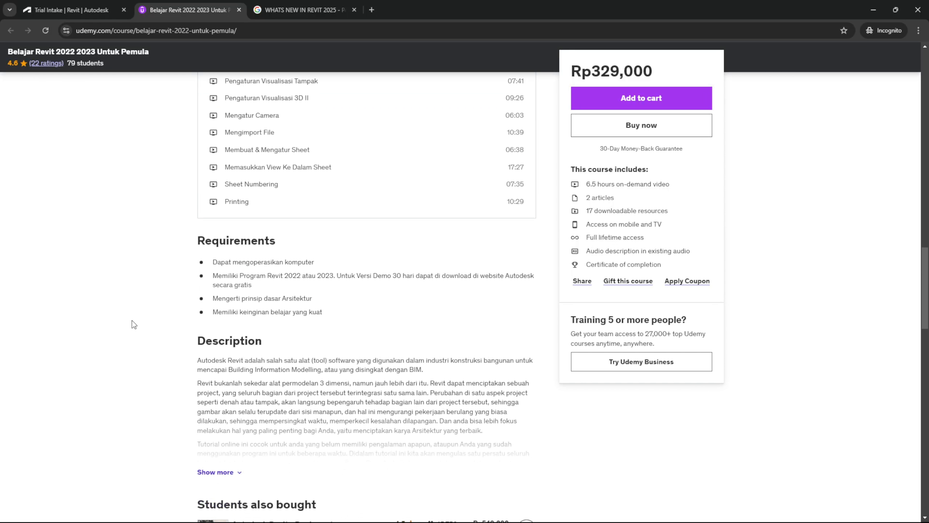
Expand the full course description and read it through to the section on who the course is for
{"action": "scroll", "coordinate": [410, 394], "scroll_direction": "down", "scroll_amount": 3}
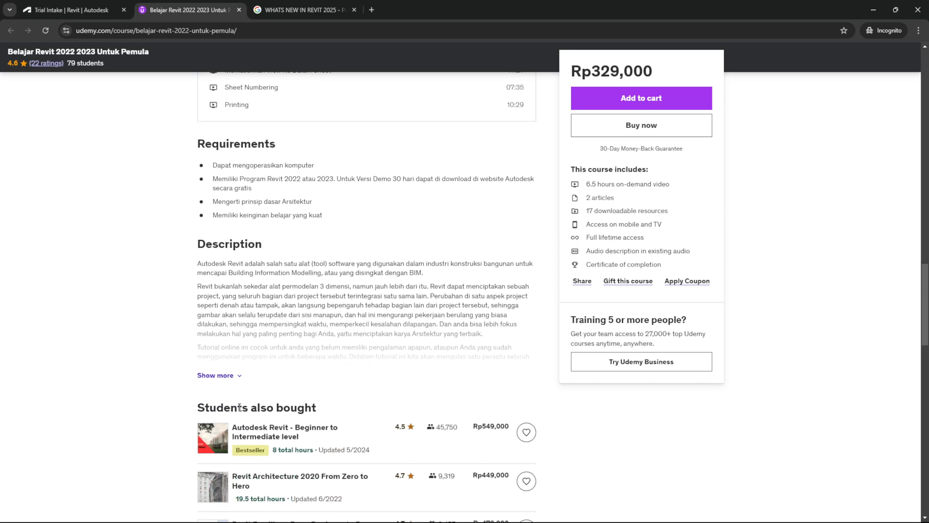
{"action": "left_click", "coordinate": [216, 375]}
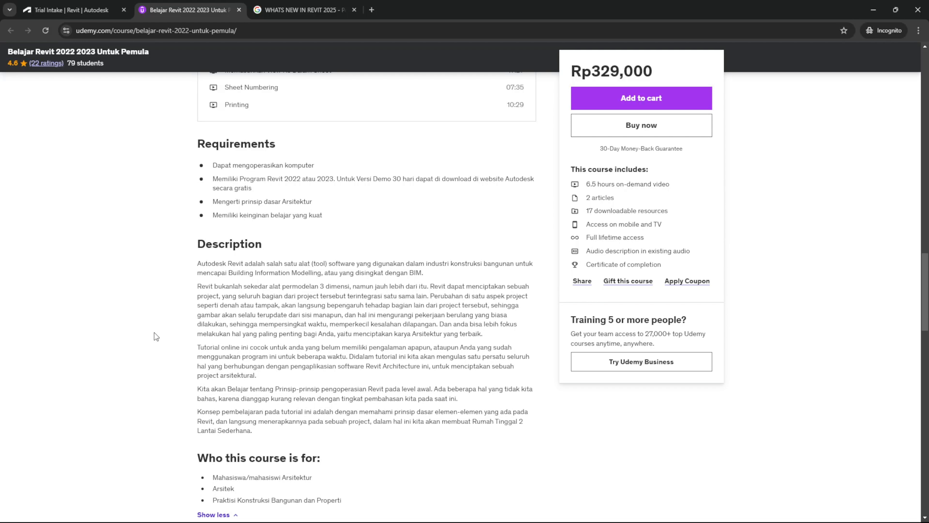
Apply the coupon code TECHARKI100 to the Udemy course "Belajar Revit 2022 2023 Untuk Pemula"
{"action": "scroll", "coordinate": [154, 333], "scroll_direction": "up", "scroll_amount": 20}
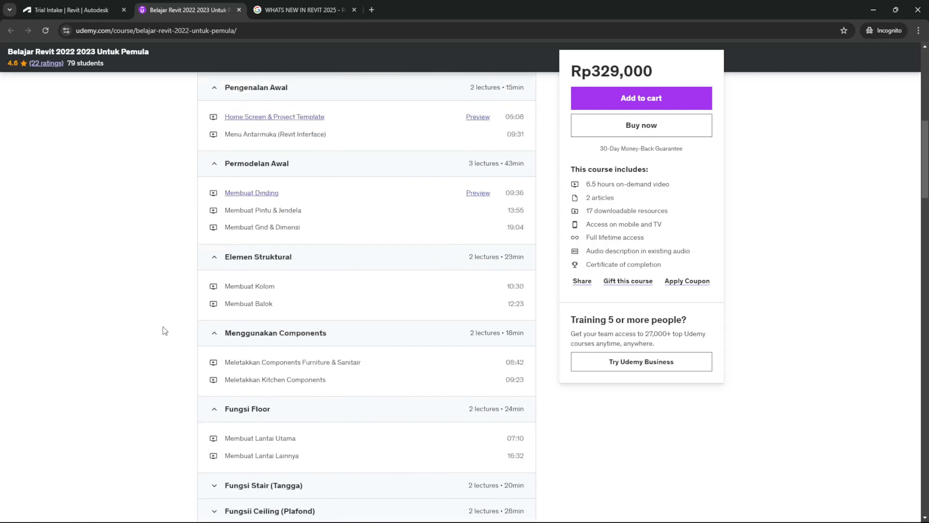
{"action": "scroll", "coordinate": [163, 330], "scroll_direction": "up", "scroll_amount": 3}
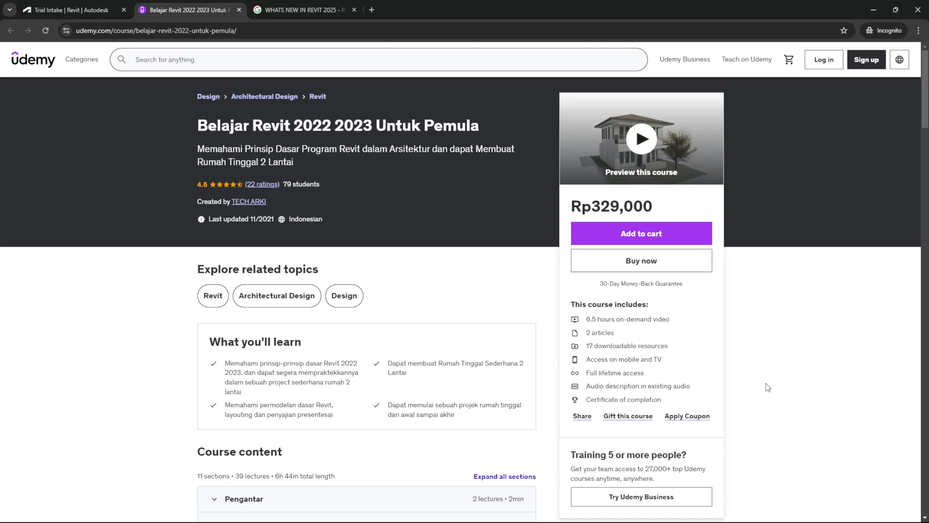
{"action": "left_click", "coordinate": [687, 415]}
{"action": "type", "text": "TECHARKI100"}
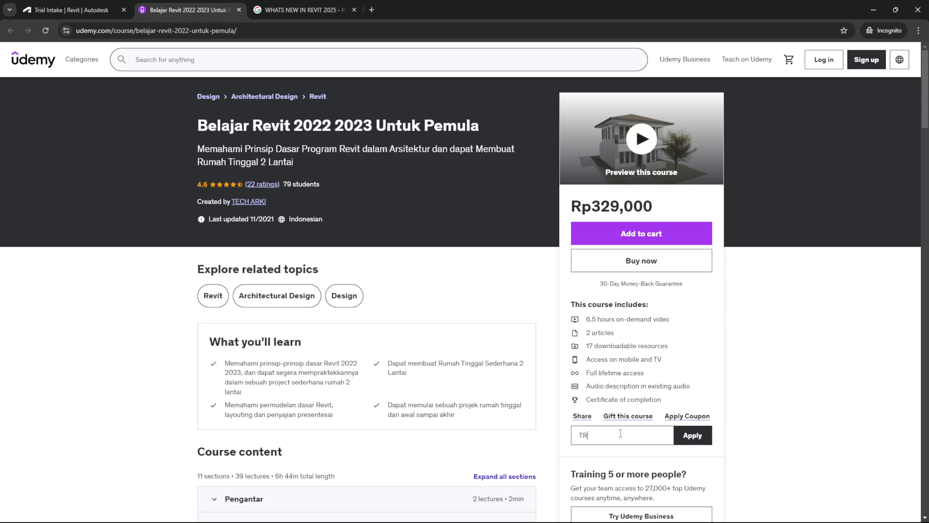
{"action": "left_click", "coordinate": [693, 436]}
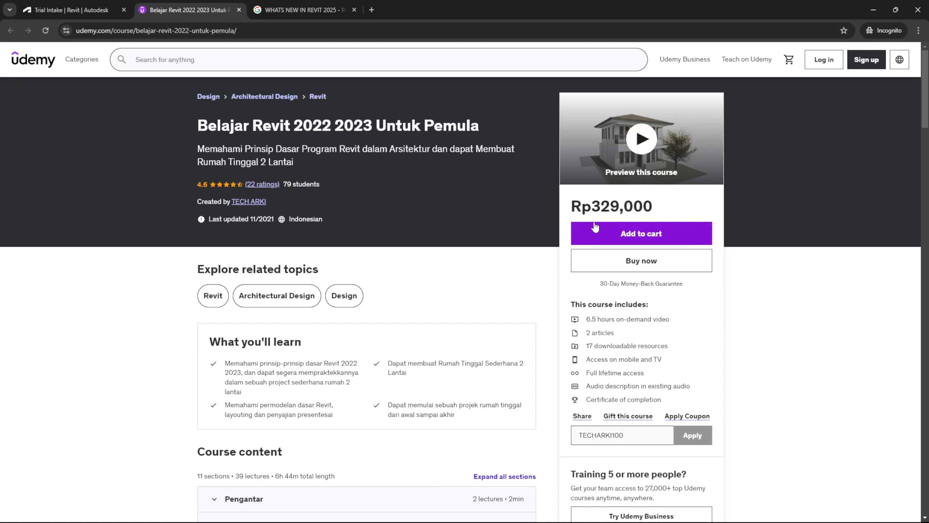